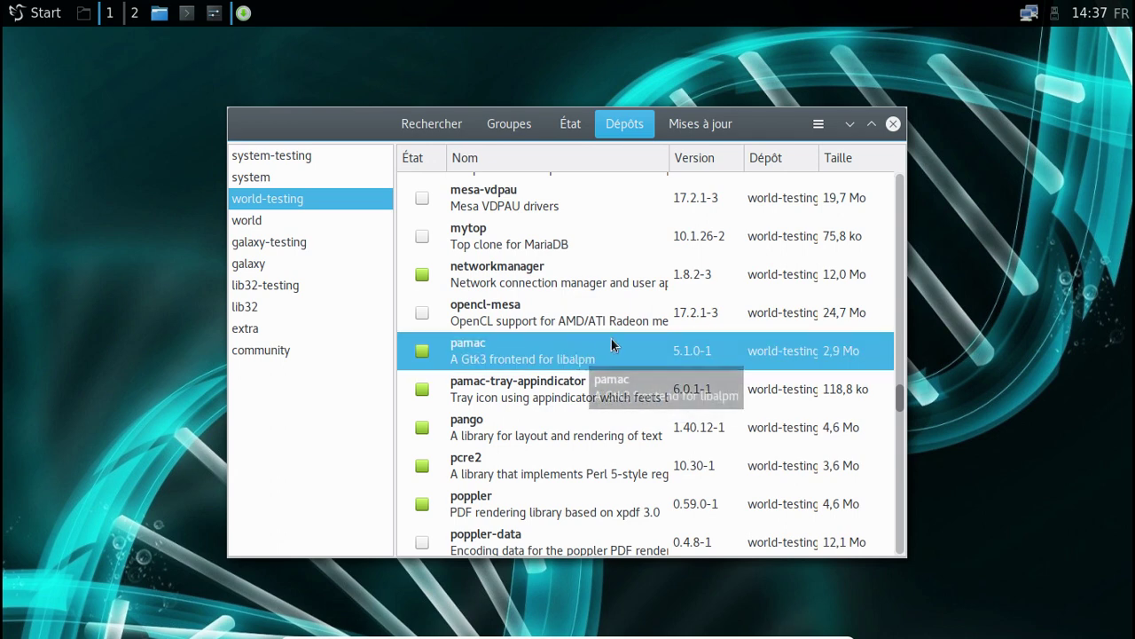
Close the software manager window and open a QTerminal session
{"action": "left_click", "coordinate": [894, 124]}
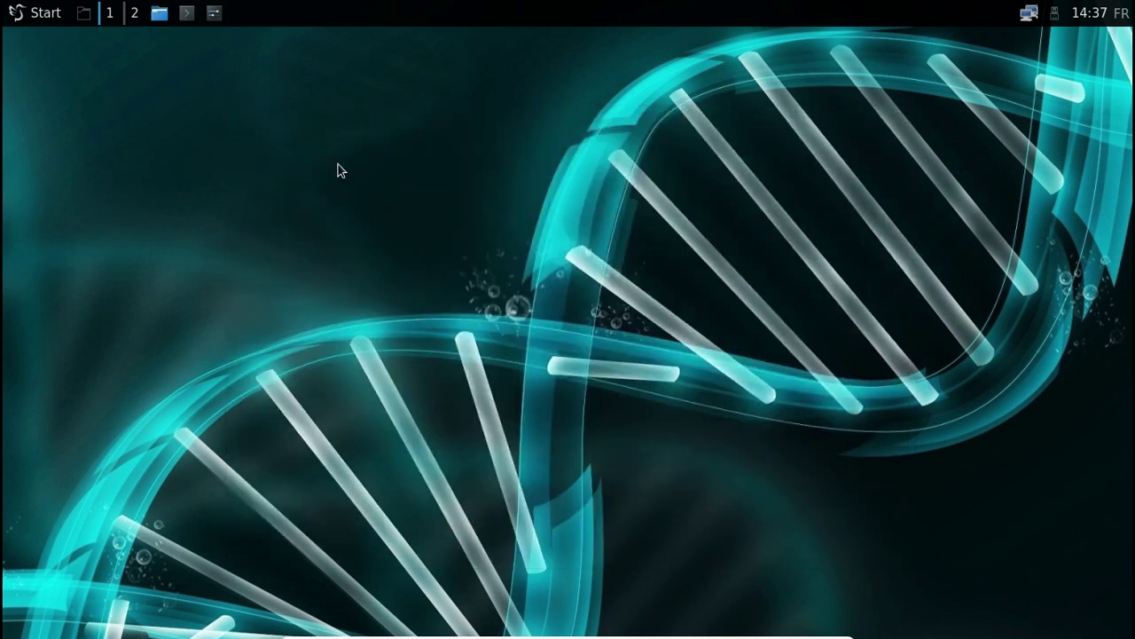
{"action": "left_click", "coordinate": [51, 13]}
{"action": "mouse_move", "coordinate": [74, 112]}
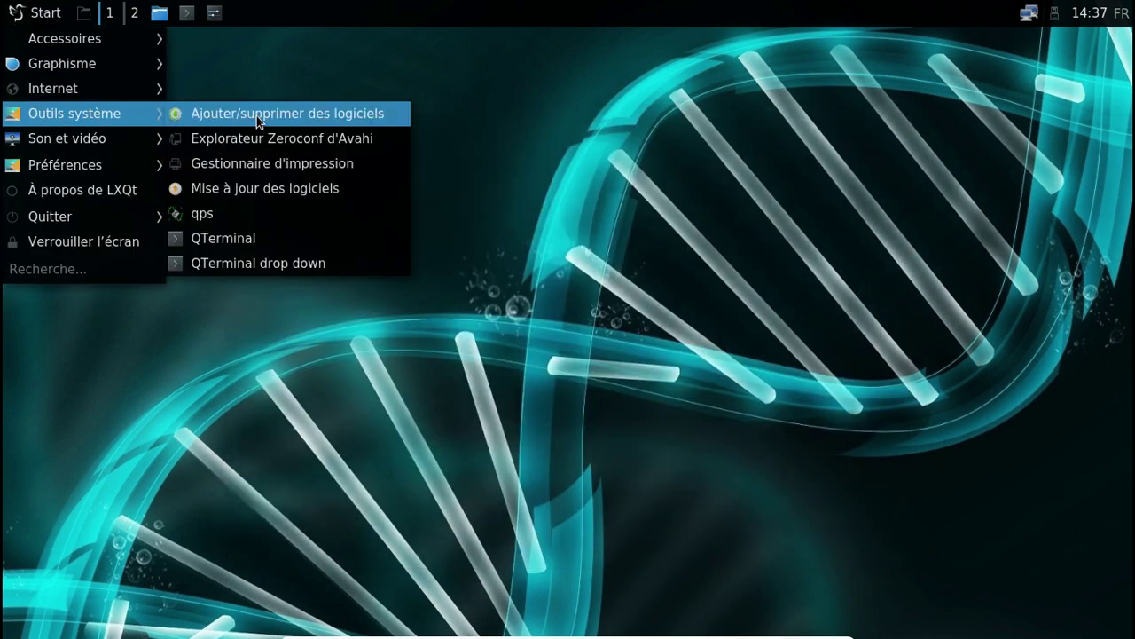
{"action": "left_click", "coordinate": [266, 236]}
{"action": "key", "text": "Up"}
{"action": "key", "text": "Up"}
{"action": "key", "text": "Up"}
{"action": "key", "text": "Up"}
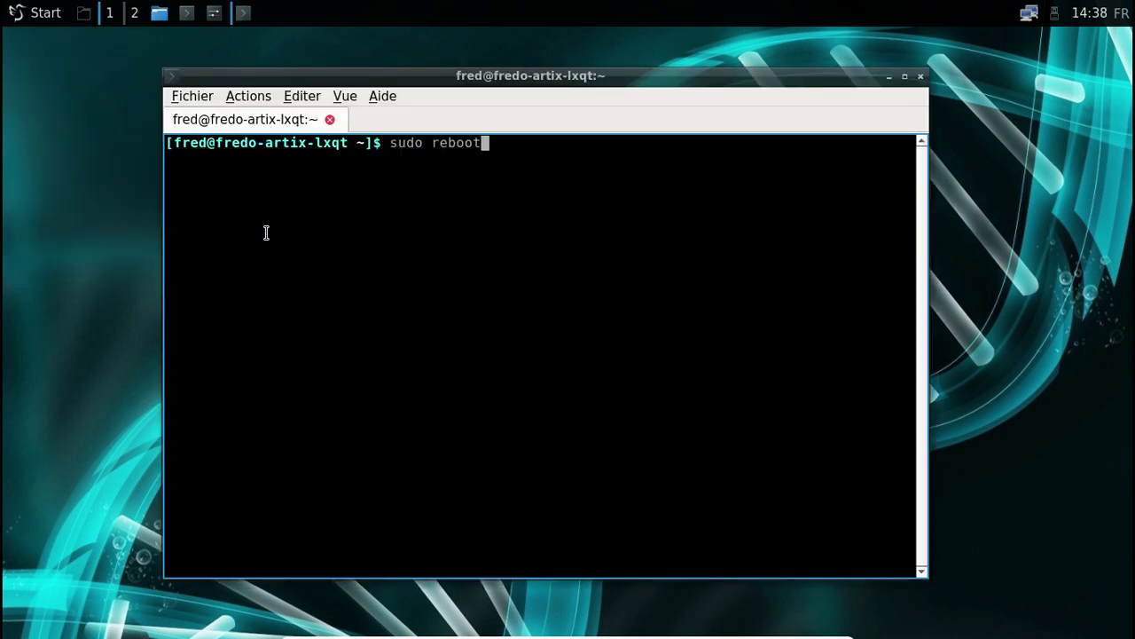
{"action": "key", "text": "Up"}
{"action": "key", "text": "Up"}
{"action": "key", "text": "Up"}
{"action": "key", "text": "Up"}
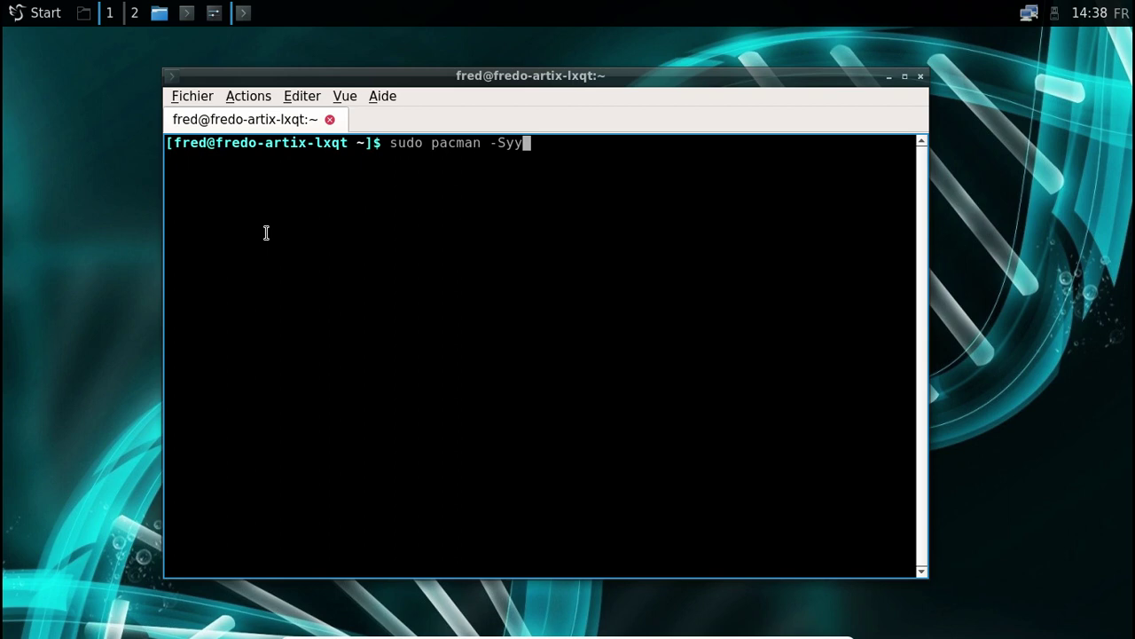
{"action": "key", "text": "Up"}
{"action": "key", "text": "Up"}
{"action": "key", "text": "Up"}
{"action": "key", "text": "Down"}
{"action": "key", "text": "Down"}
{"action": "key", "text": "Down"}
{"action": "key", "text": "Down"}
{"action": "key", "text": "Down"}
Install pamac from the world-testing repository with "sudo pacman -S world-testing/pamac", entering the account password and accepting the installation
{"action": "type", "text": "sudo "}
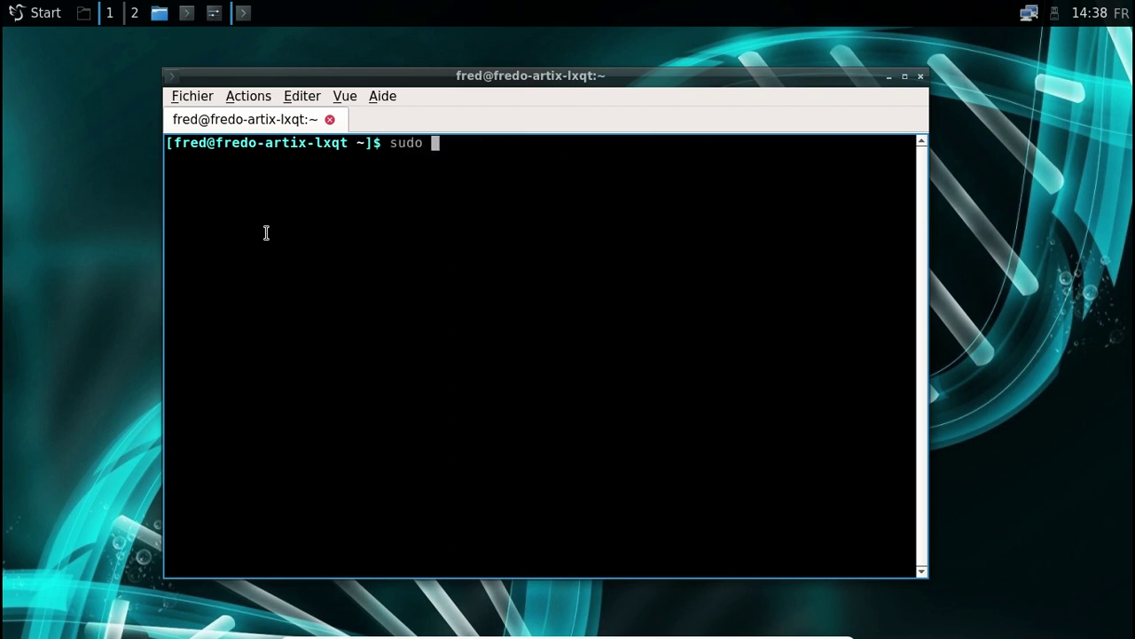
{"action": "type", "text": "pacman -S worl"}
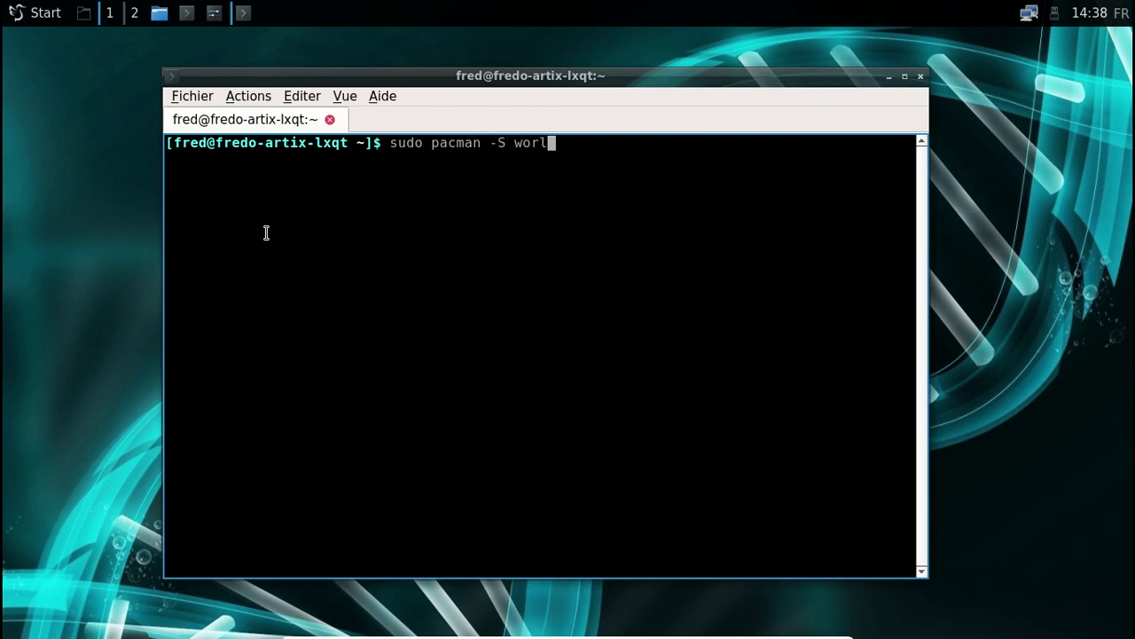
{"action": "type", "text": "d-testing/pamac"}
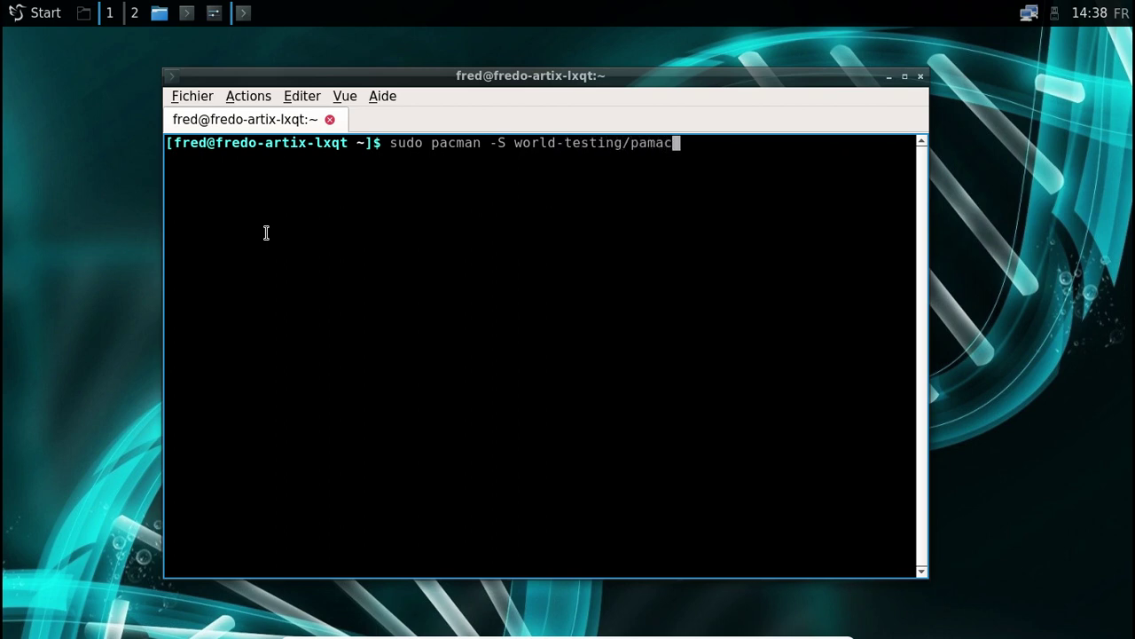
{"action": "key", "text": "Return"}
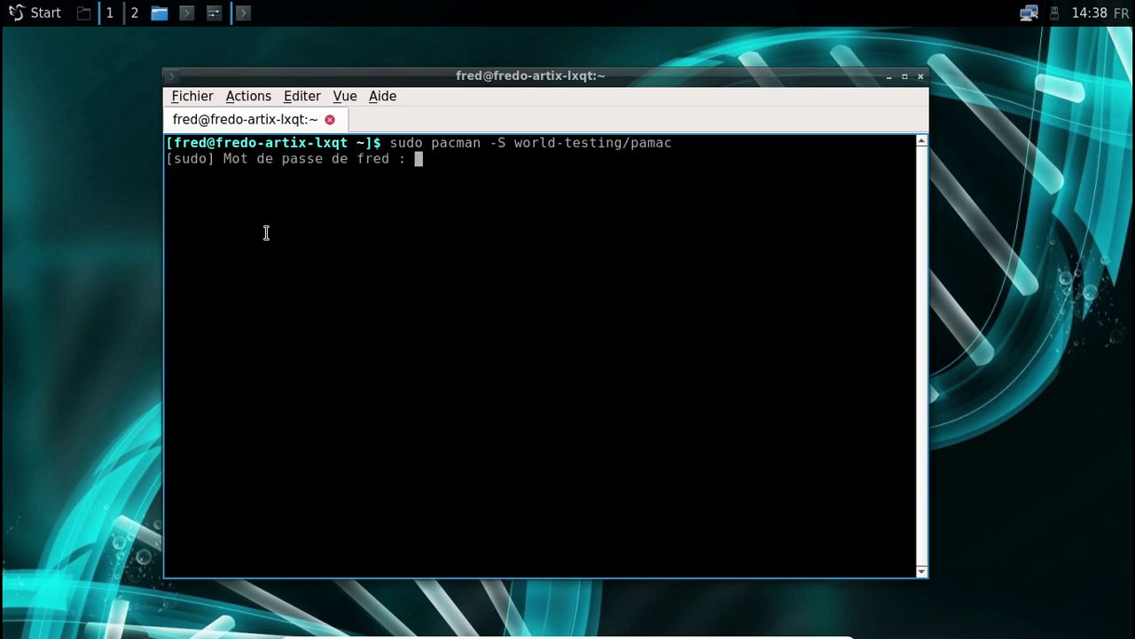
{"action": "key", "text": "Return"}
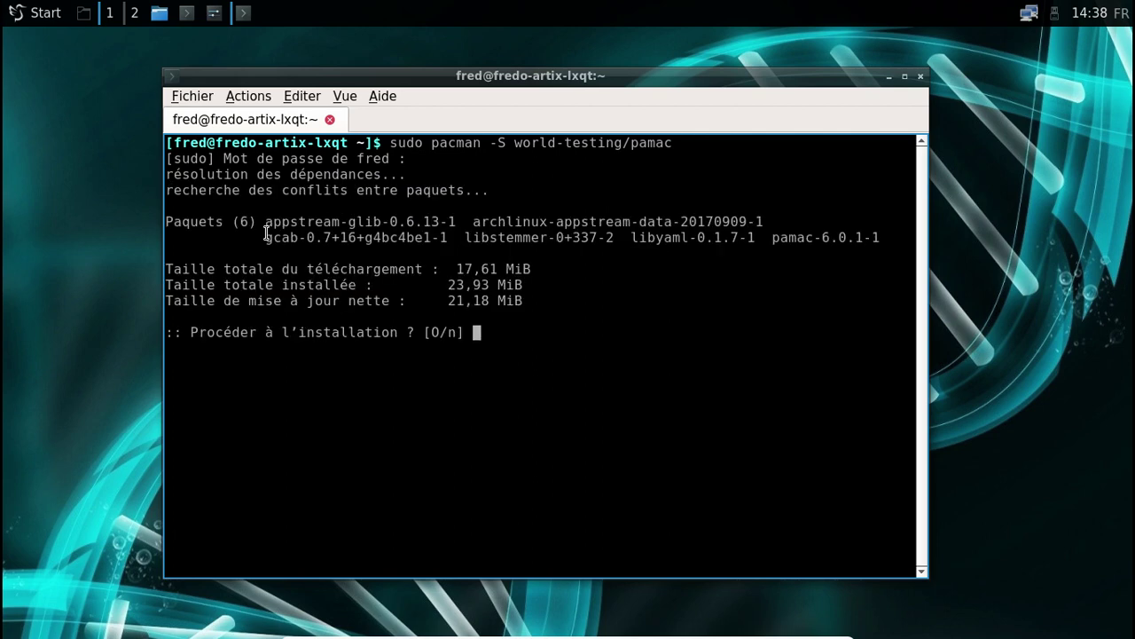
{"action": "key", "text": "Return"}
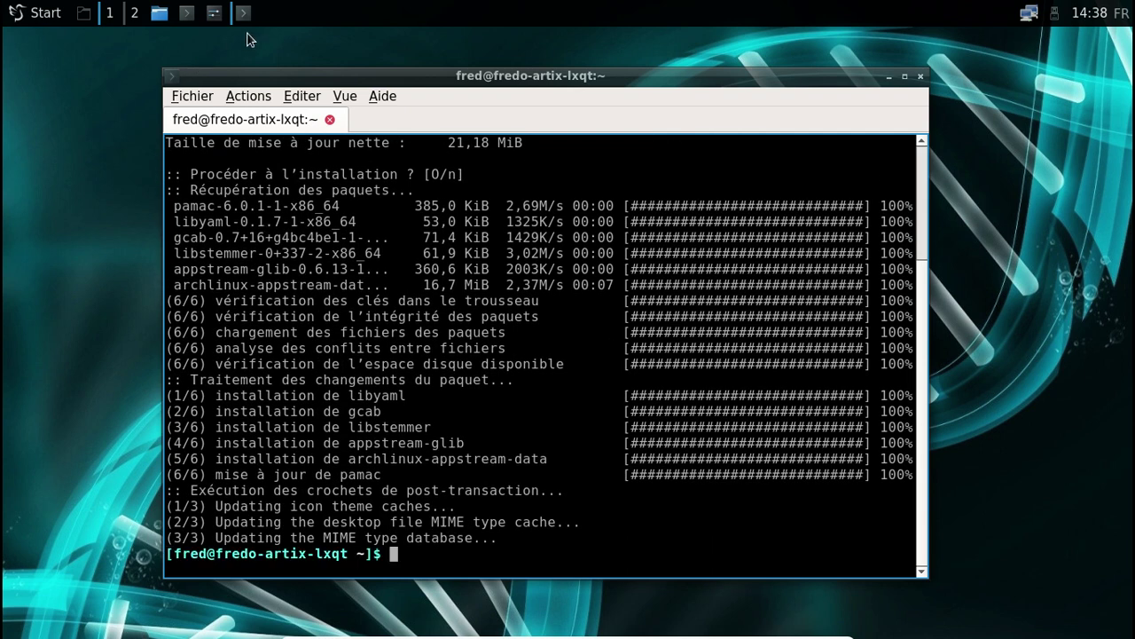
Close the terminal and open the Pamac software manager
{"action": "left_click", "coordinate": [921, 77]}
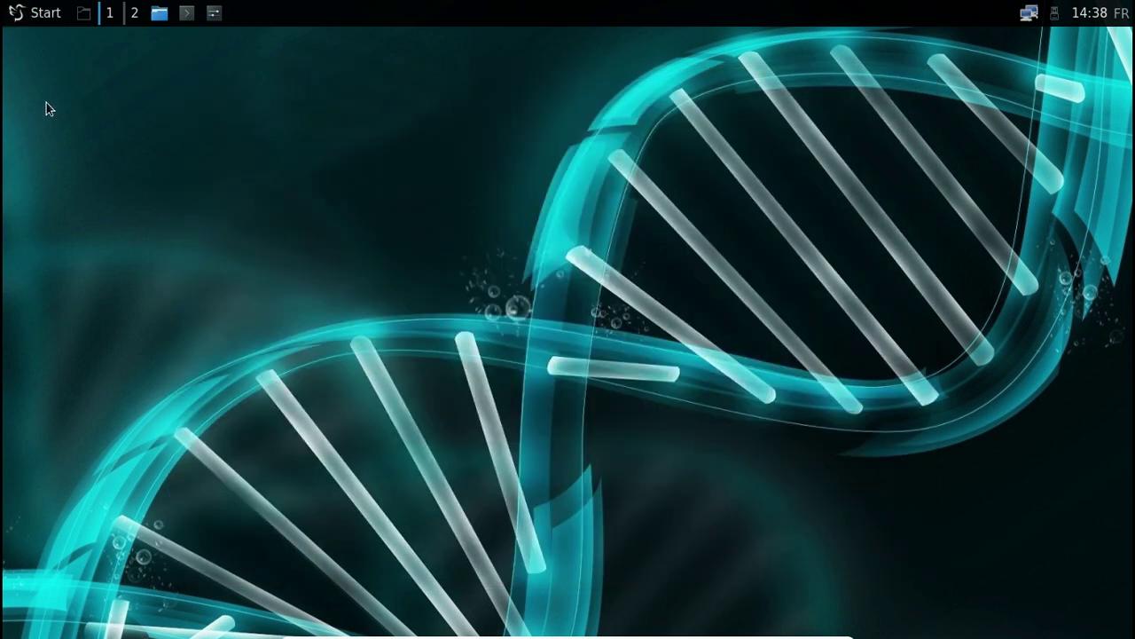
{"action": "left_click", "coordinate": [36, 12]}
{"action": "mouse_move", "coordinate": [104, 124]}
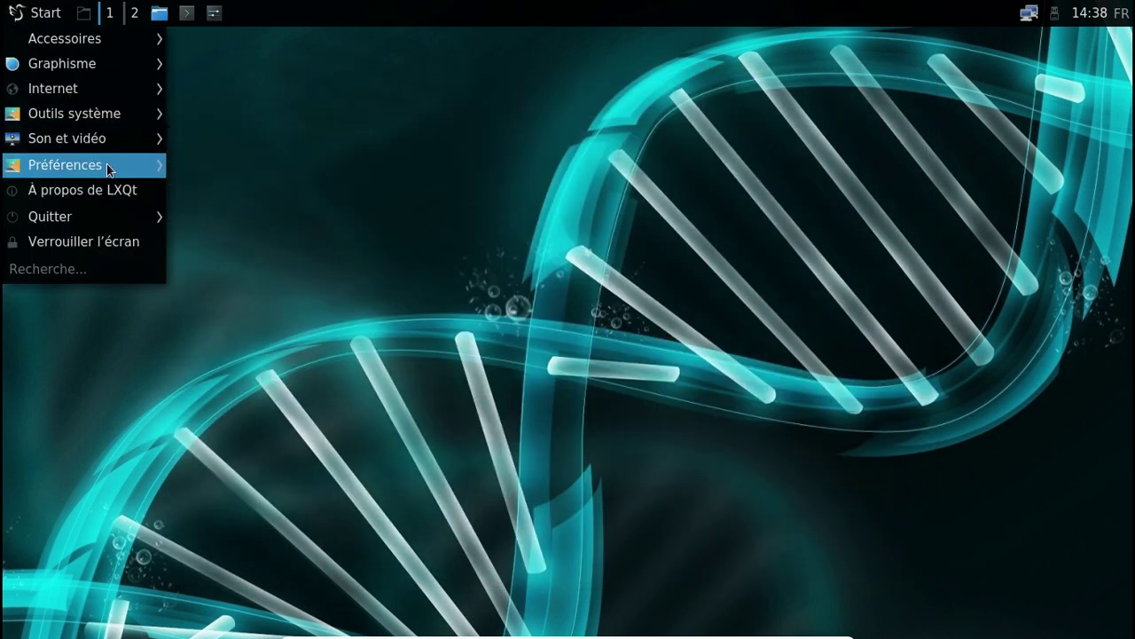
{"action": "mouse_move", "coordinate": [106, 163]}
{"action": "left_click", "coordinate": [294, 193]}
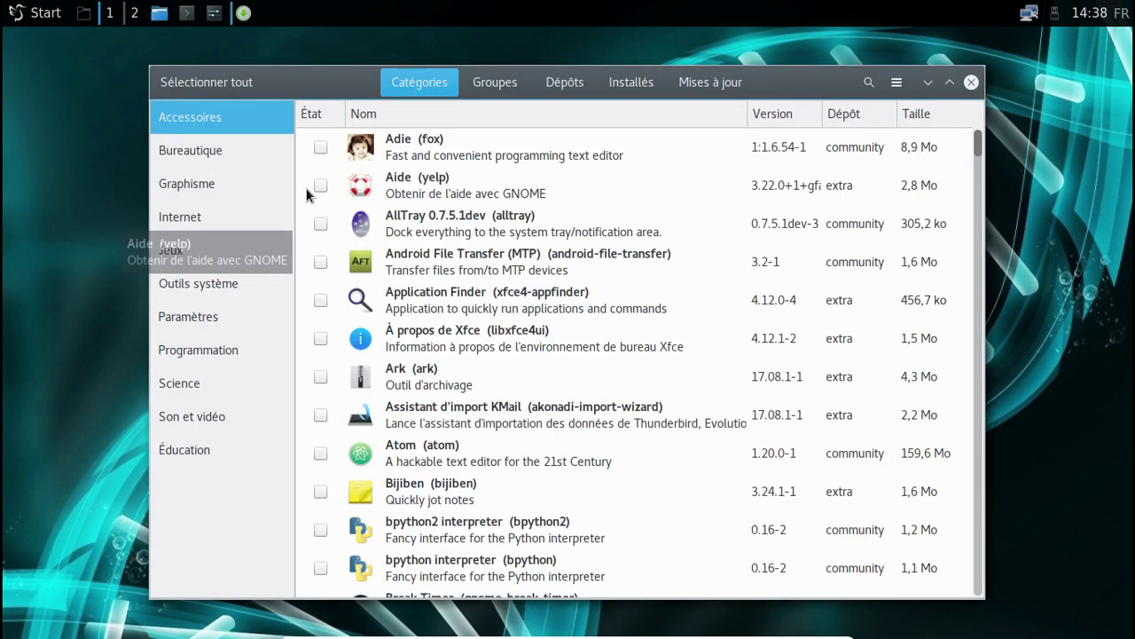
Examine the package lists of the repositories one after another, from system-testing through to extra
{"action": "left_click", "coordinate": [573, 80]}
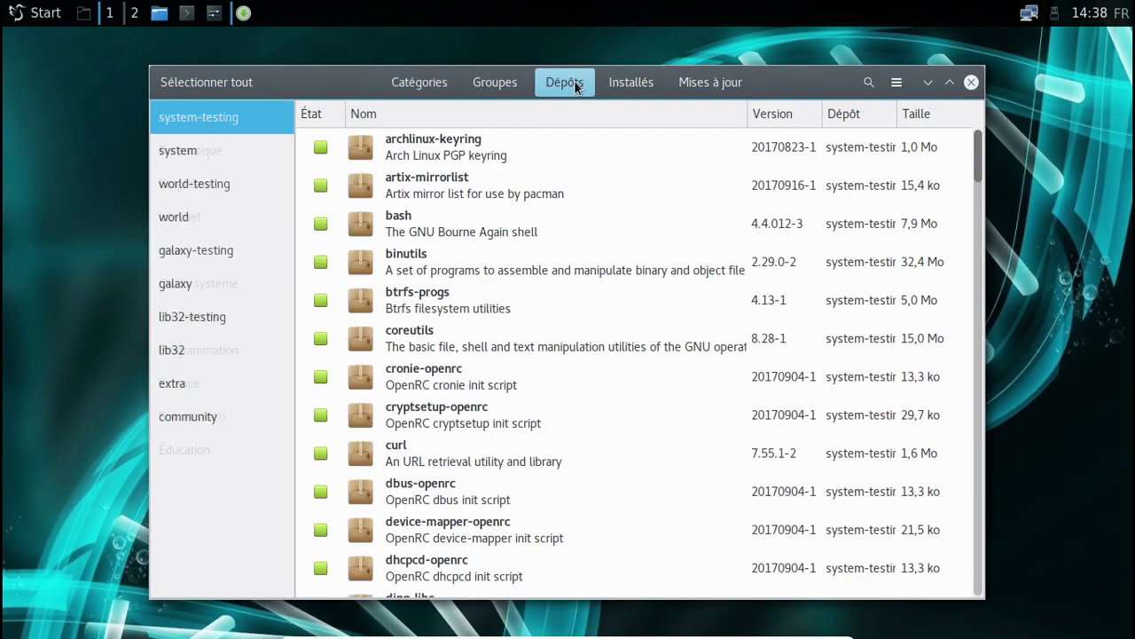
{"action": "left_click", "coordinate": [251, 169]}
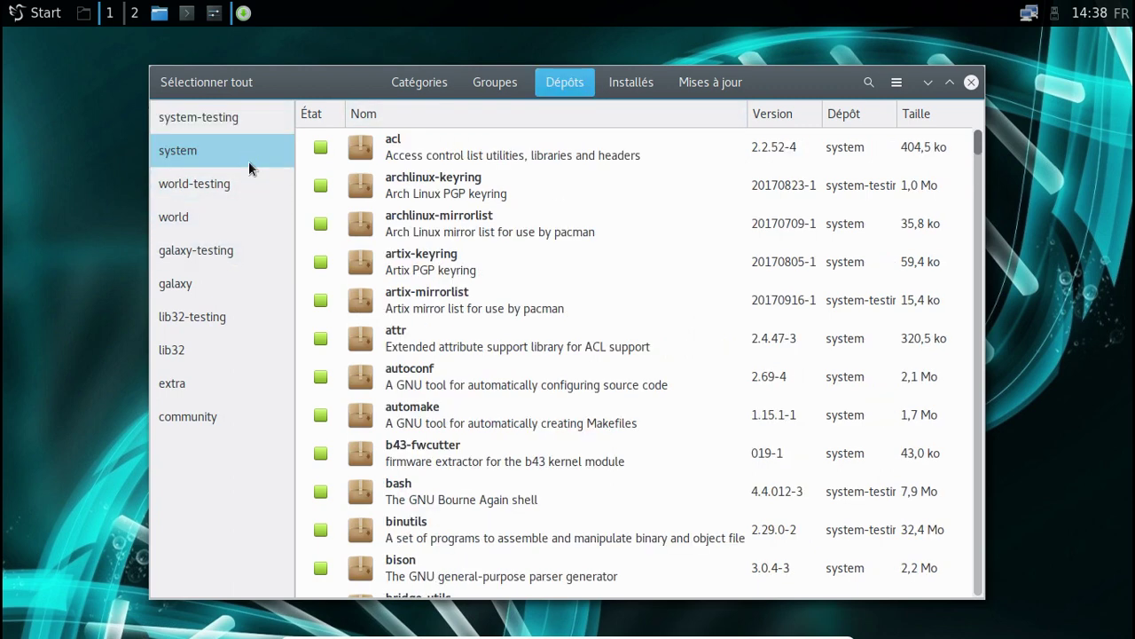
{"action": "left_click", "coordinate": [231, 181]}
{"action": "left_click", "coordinate": [204, 222]}
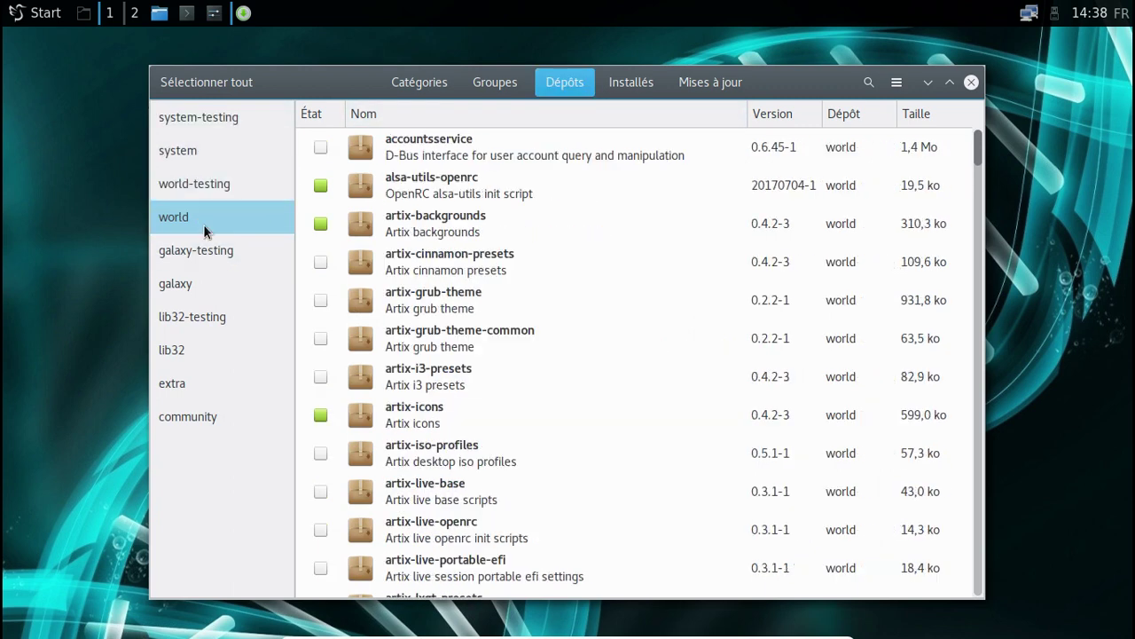
{"action": "left_click", "coordinate": [204, 255]}
{"action": "left_click", "coordinate": [198, 281]}
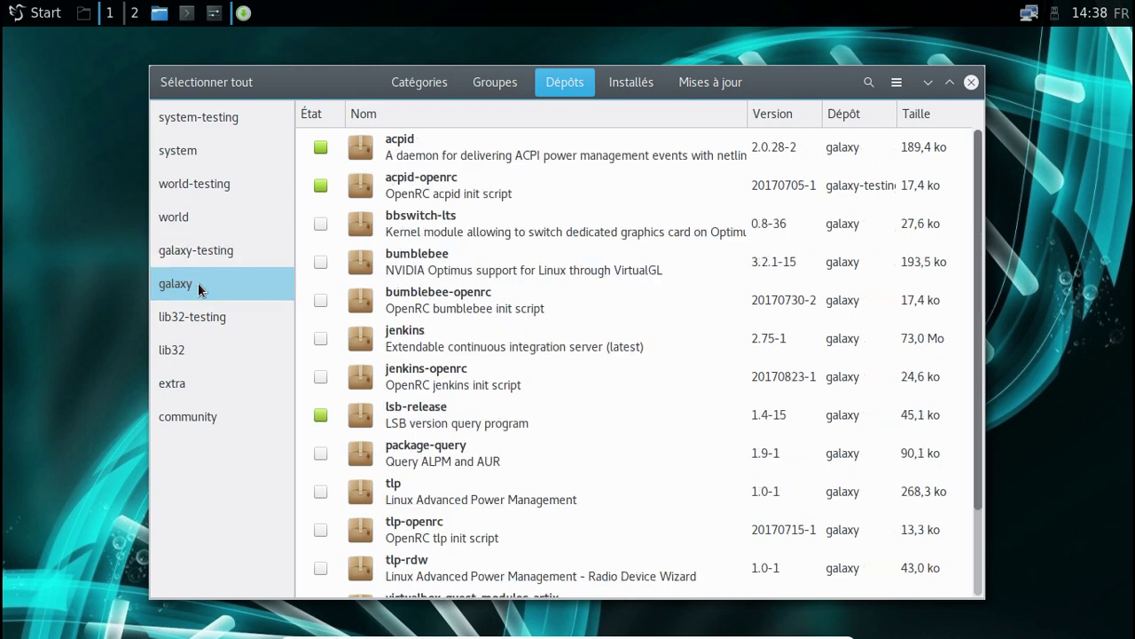
{"action": "left_click", "coordinate": [210, 308]}
{"action": "left_click", "coordinate": [207, 348]}
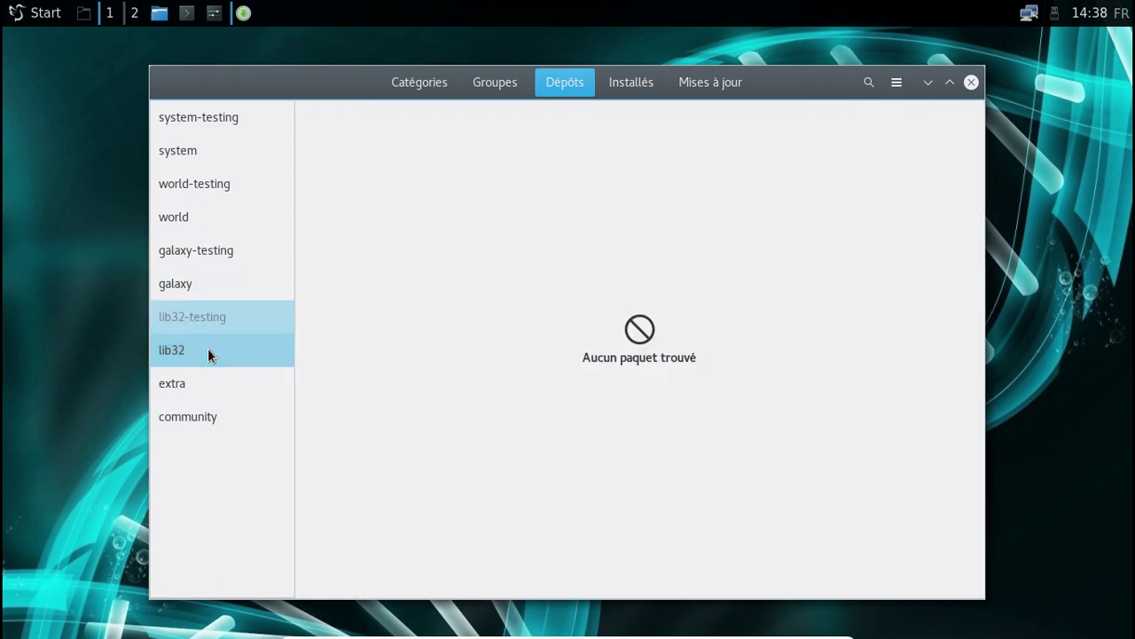
{"action": "left_click", "coordinate": [198, 390]}
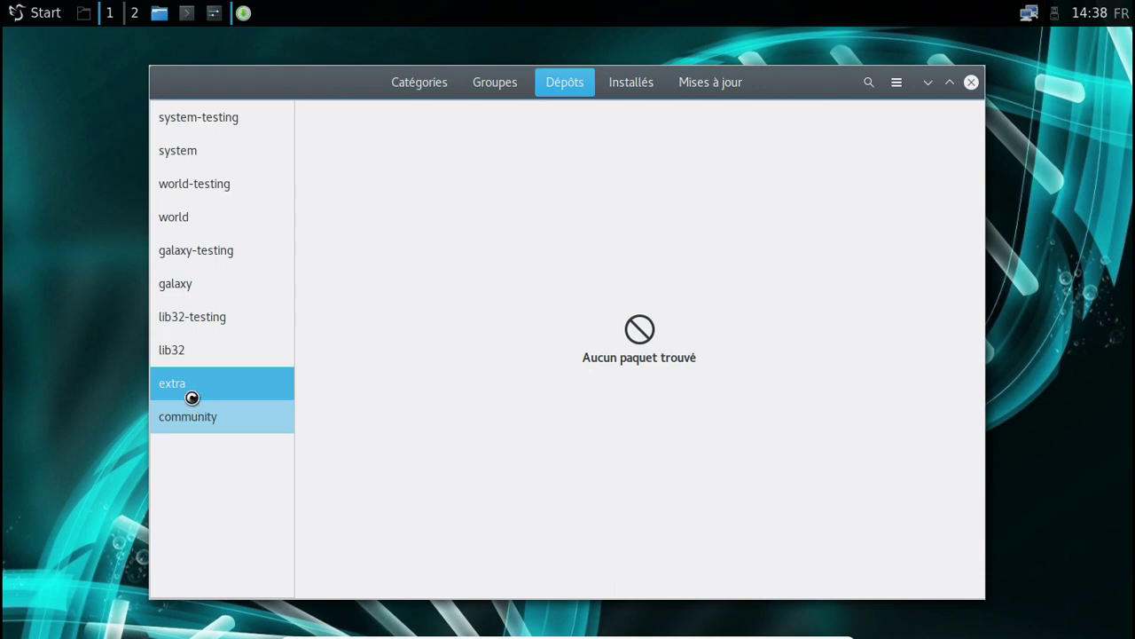
Open Pamac's preferences, authenticating with the account password
{"action": "left_click", "coordinate": [896, 82]}
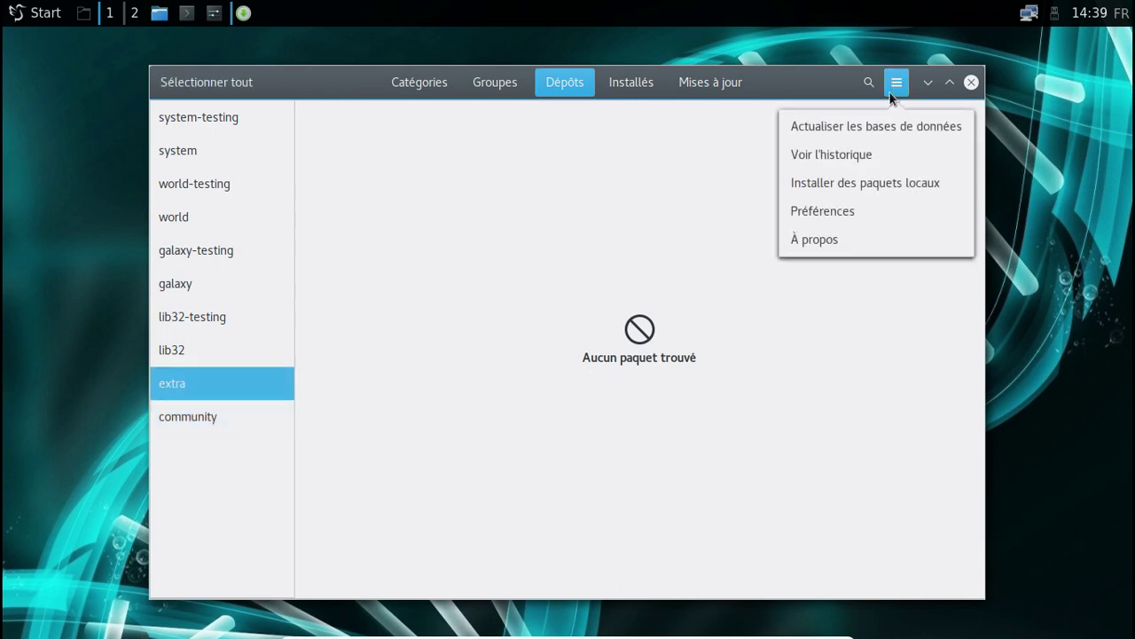
{"action": "left_click", "coordinate": [843, 213]}
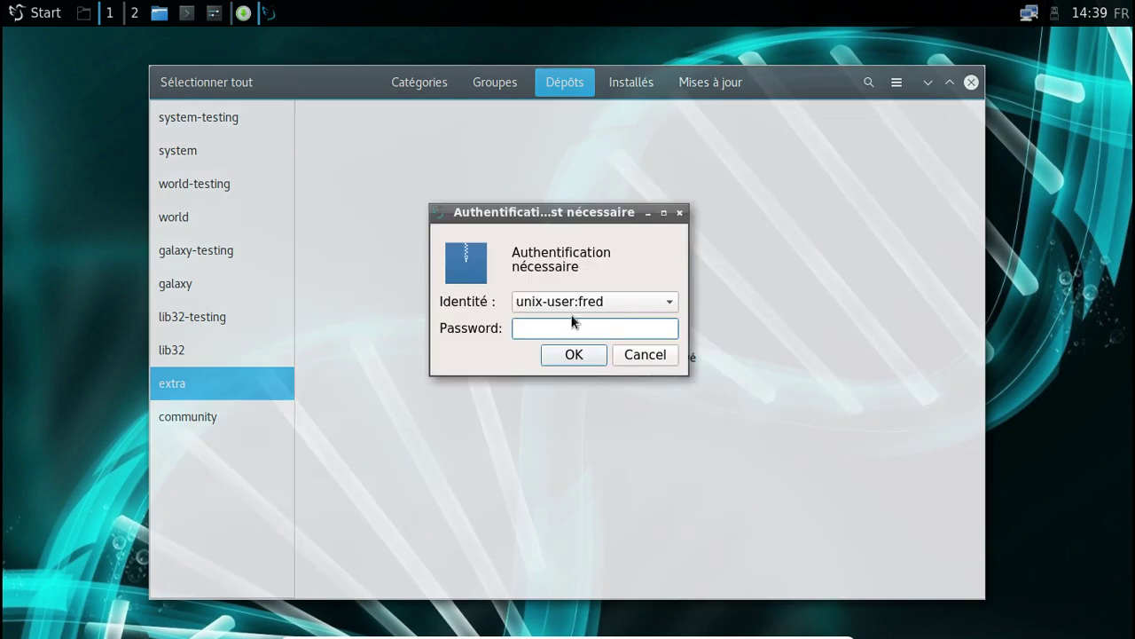
{"action": "type", "text": "********"}
{"action": "key", "text": "Return"}
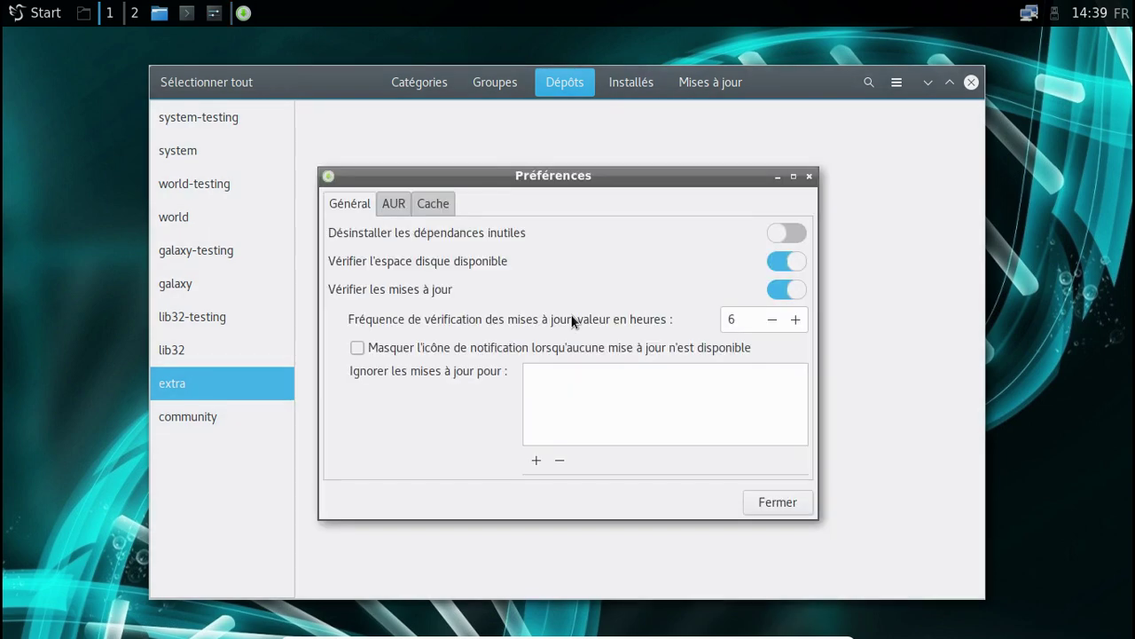
Enable AUR support along with checking for updates from AUR, and close the preferences
{"action": "left_click", "coordinate": [394, 204]}
{"action": "left_click", "coordinate": [794, 282]}
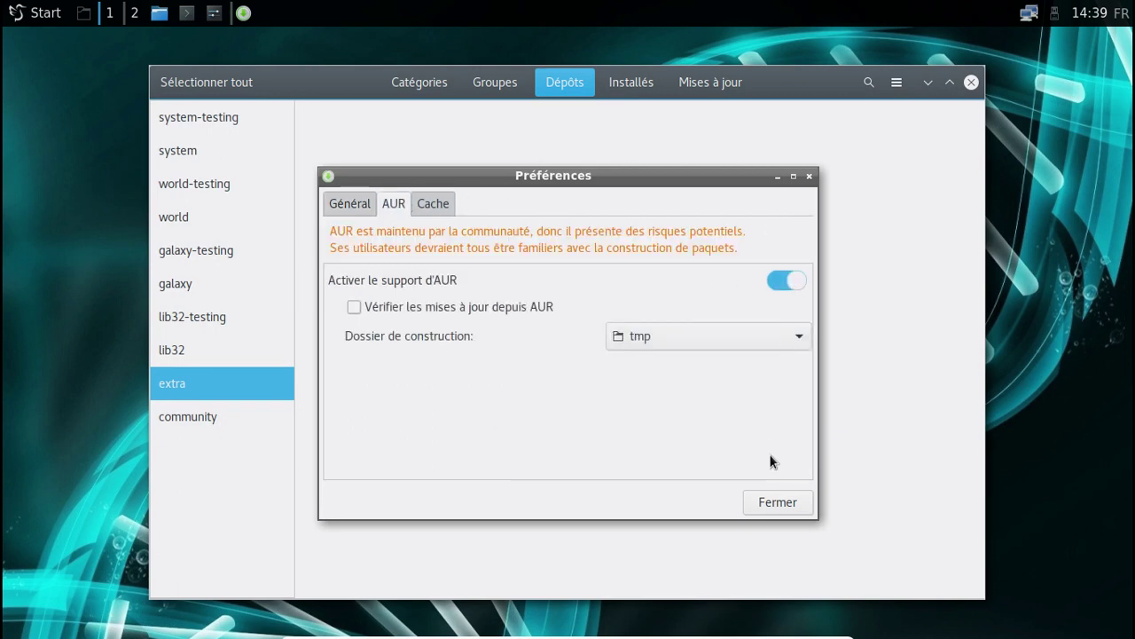
{"action": "left_click", "coordinate": [415, 303]}
{"action": "left_click", "coordinate": [789, 506]}
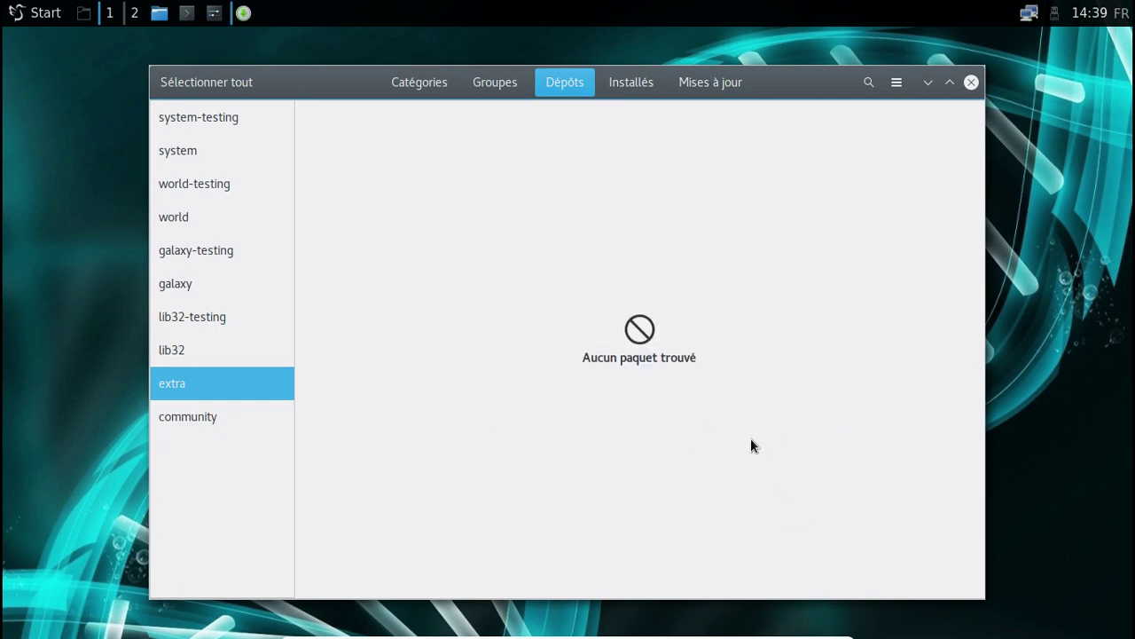
Show the community repository and check Pamac's version information in its About window
{"action": "left_click", "coordinate": [198, 413]}
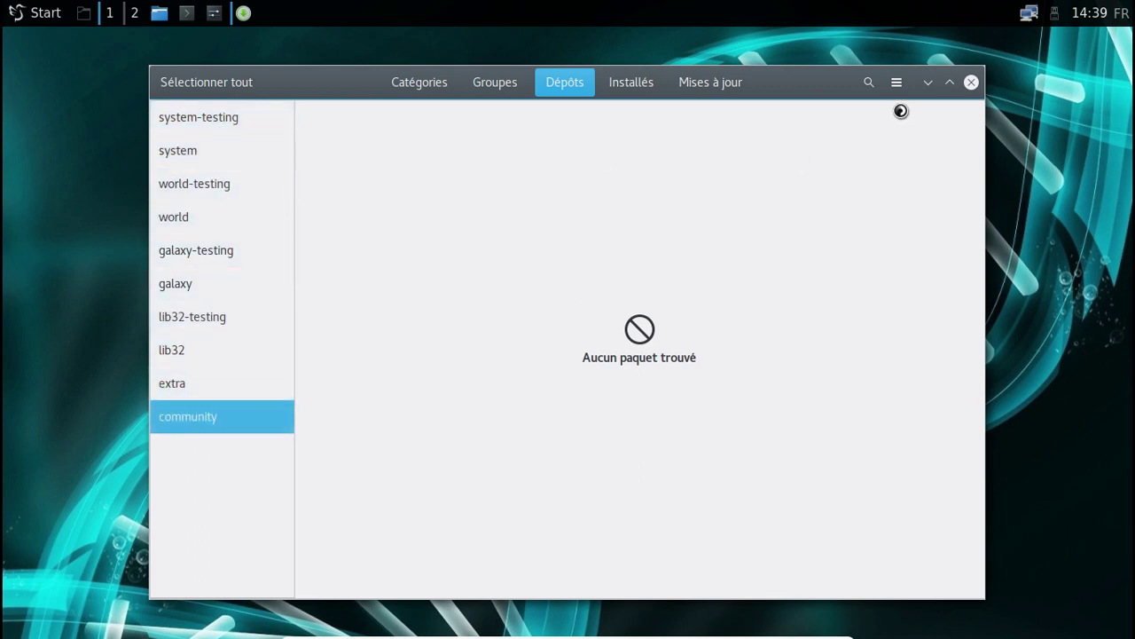
{"action": "left_click", "coordinate": [896, 82]}
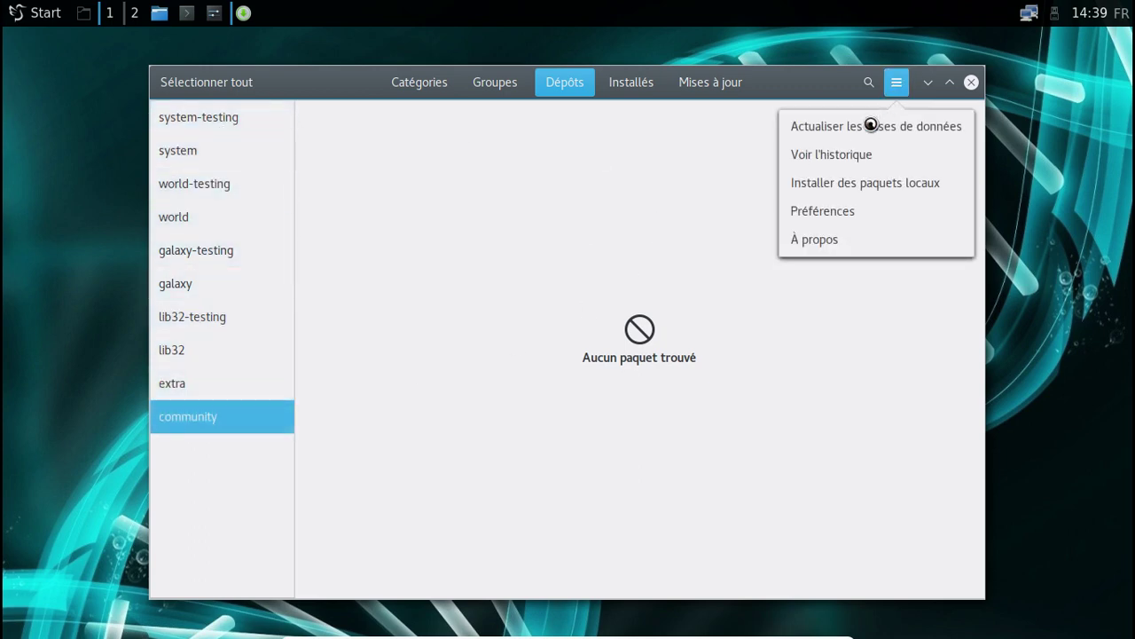
{"action": "left_click", "coordinate": [840, 240]}
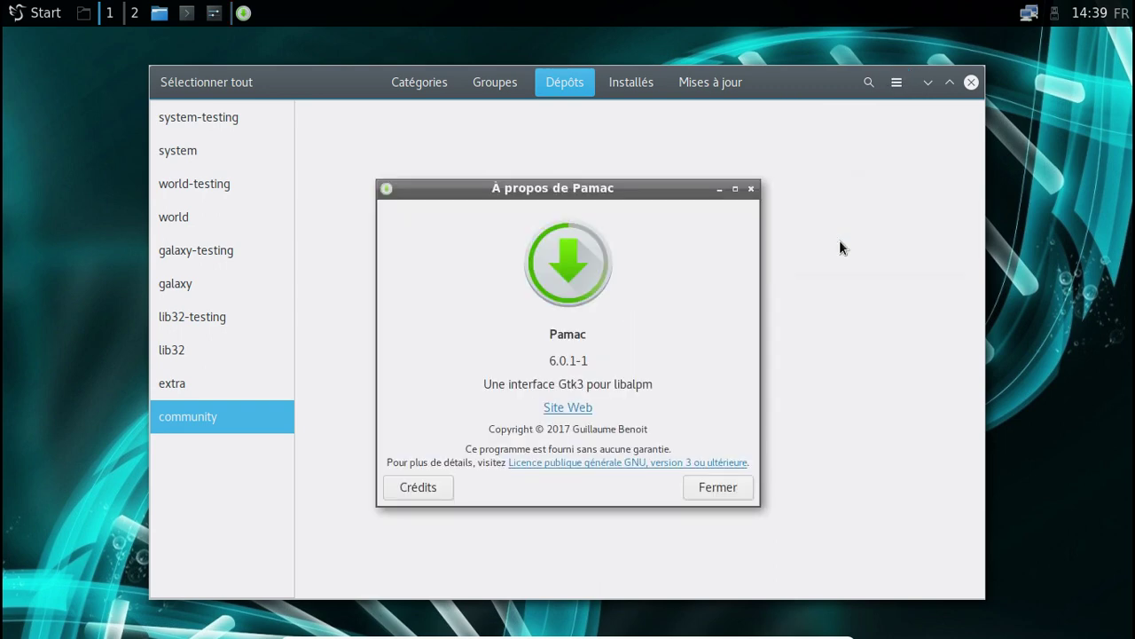
{"action": "left_click", "coordinate": [733, 492]}
Refresh the package databases
{"action": "left_click", "coordinate": [896, 81]}
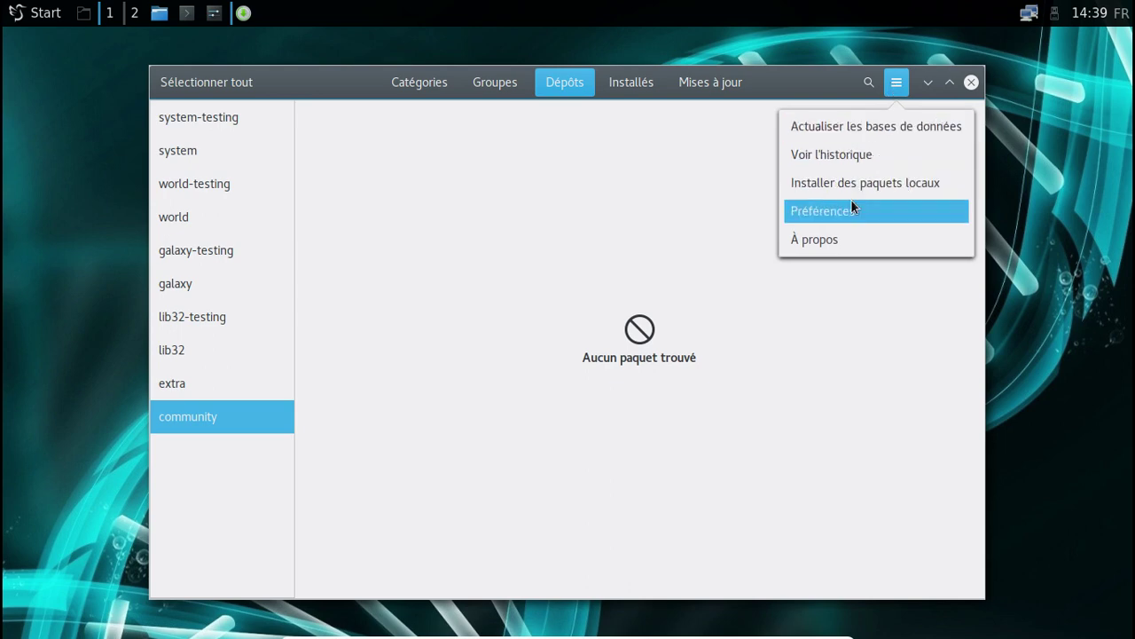
{"action": "left_click", "coordinate": [860, 130]}
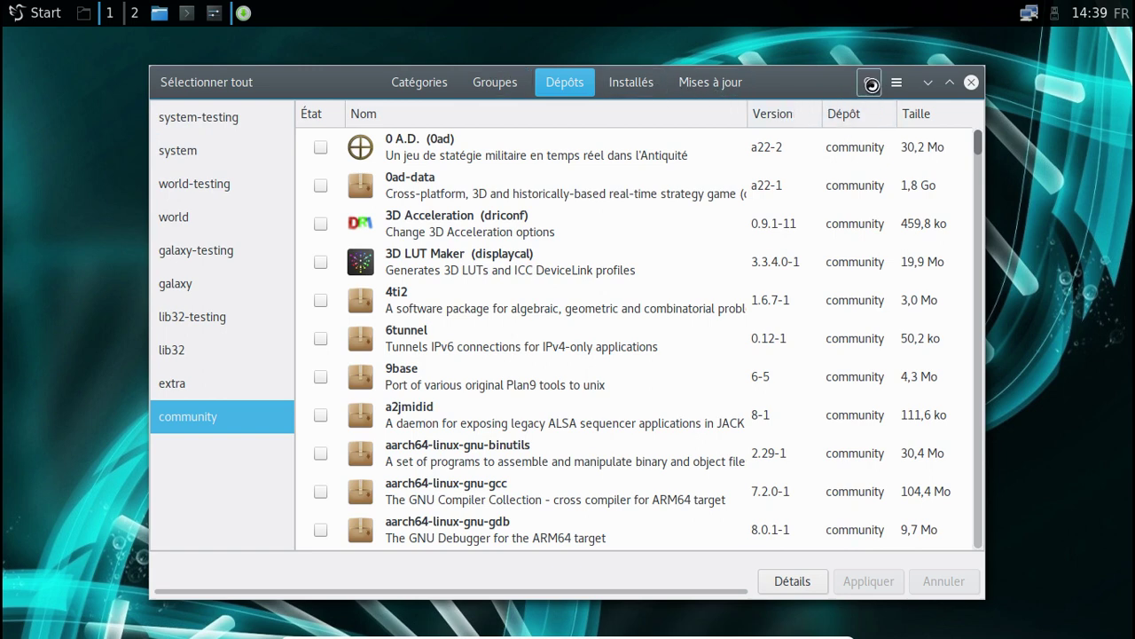
Search the packages for "firefox" and mark the Firefox browser package for installation
{"action": "left_click", "coordinate": [870, 83]}
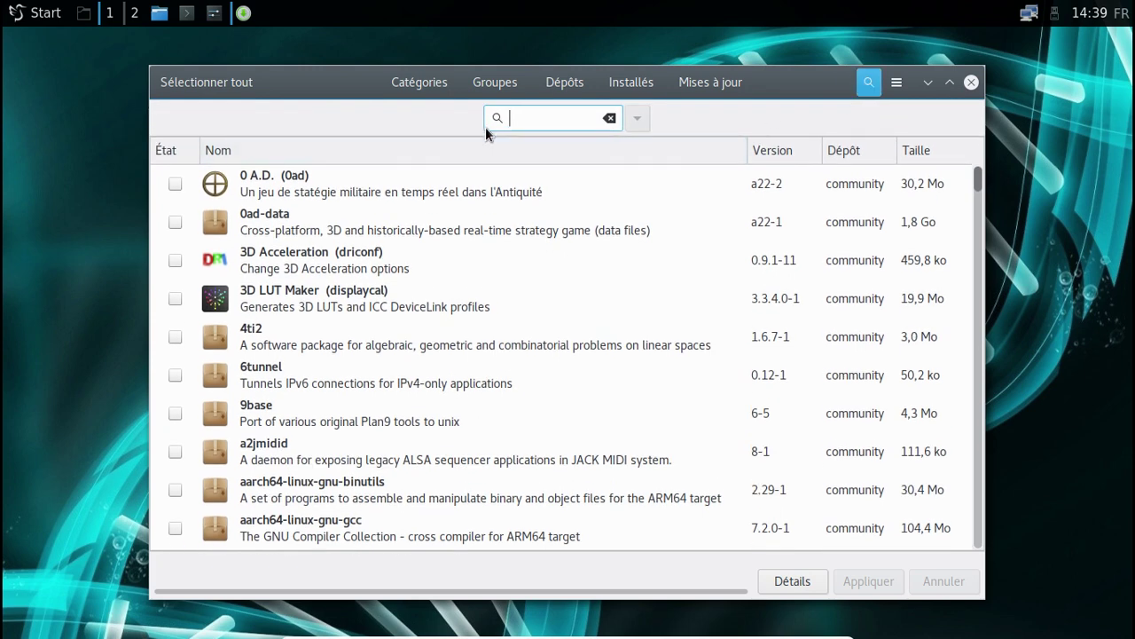
{"action": "type", "text": "firefox"}
{"action": "key", "text": "BackSpace"}
{"action": "key", "text": "BackSpace"}
{"action": "key", "text": "BackSpace"}
{"action": "key", "text": "BackSpace"}
{"action": "key", "text": "BackSpace"}
{"action": "key", "text": "BackSpace"}
{"action": "type", "text": "irefox"}
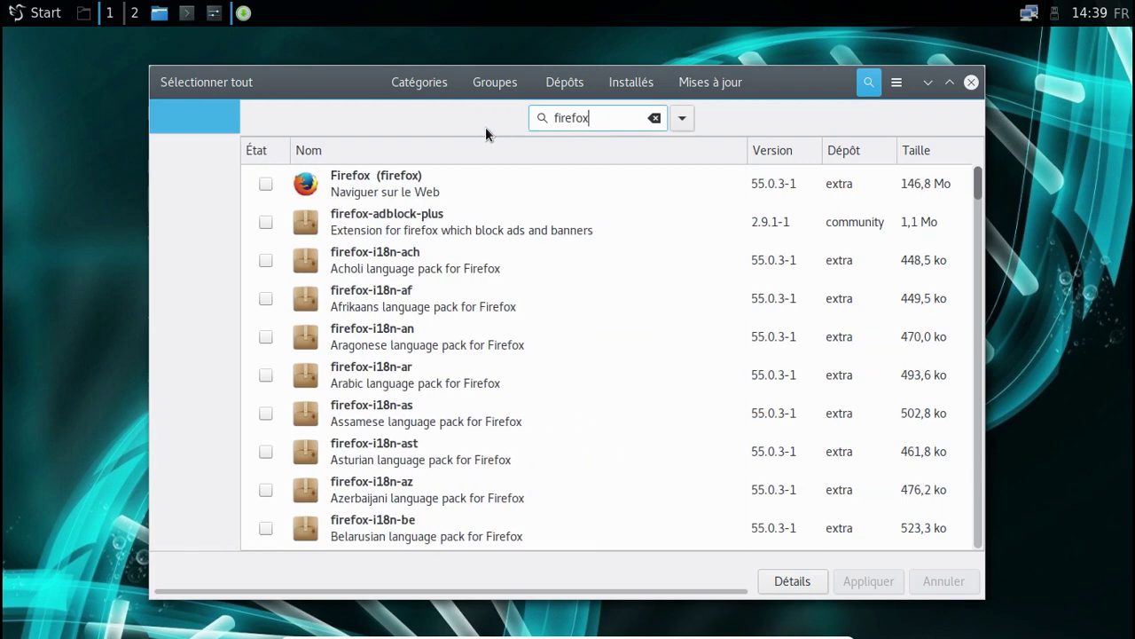
{"action": "left_click", "coordinate": [322, 185]}
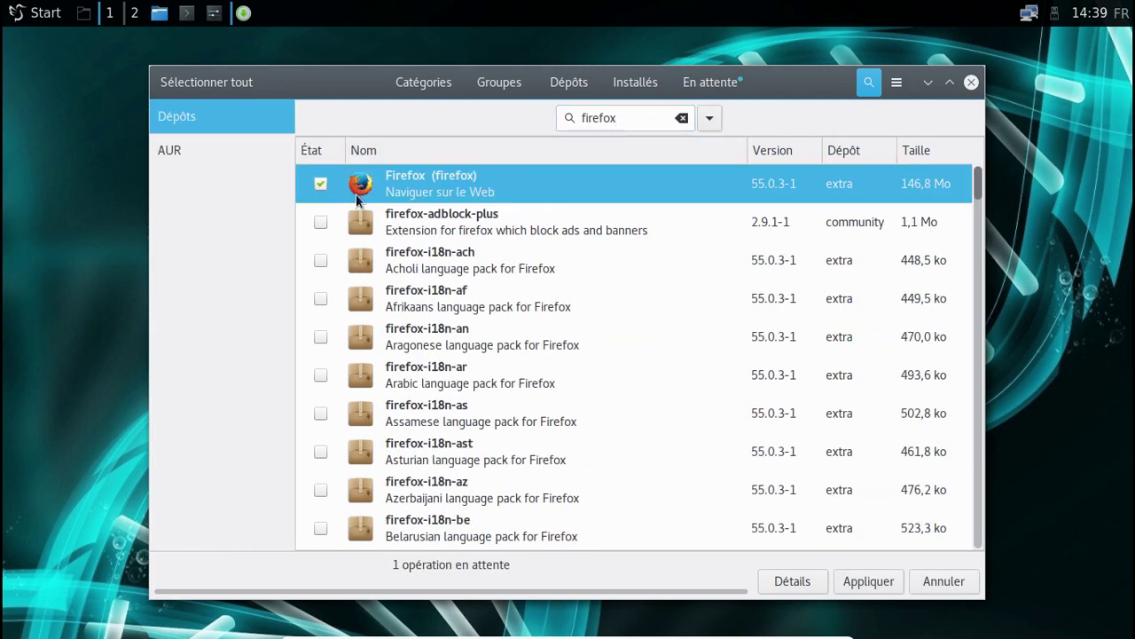
Mark the French language pack firefox-i18n-fr for installation
{"action": "scroll", "coordinate": [358, 435], "scroll_direction": "down", "scroll_amount": 10}
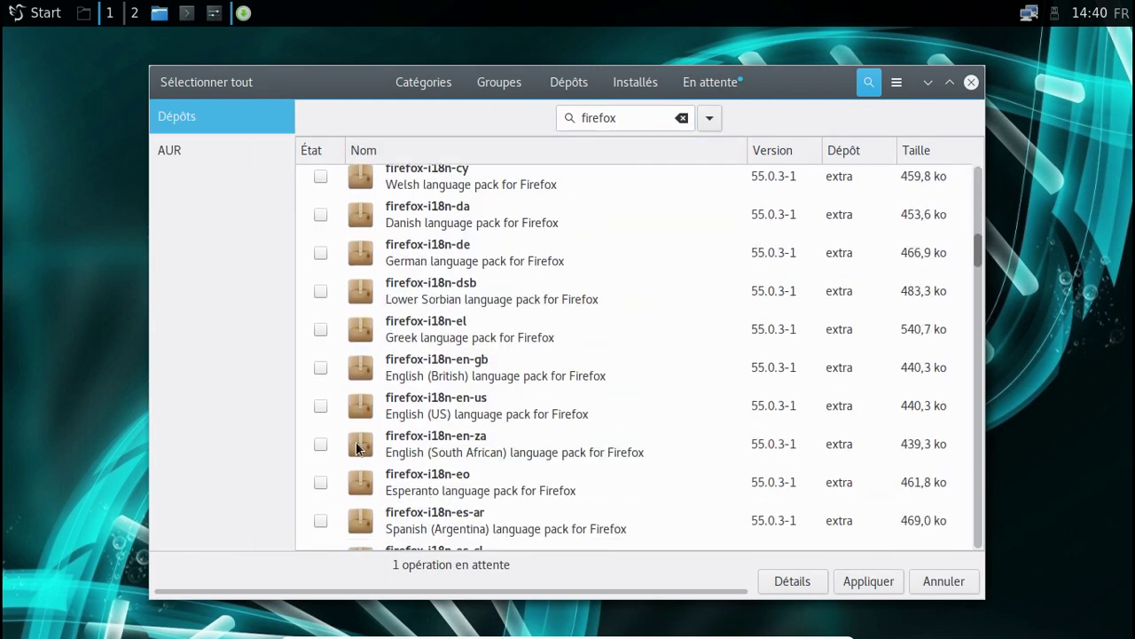
{"action": "scroll", "coordinate": [356, 441], "scroll_direction": "down", "scroll_amount": 5}
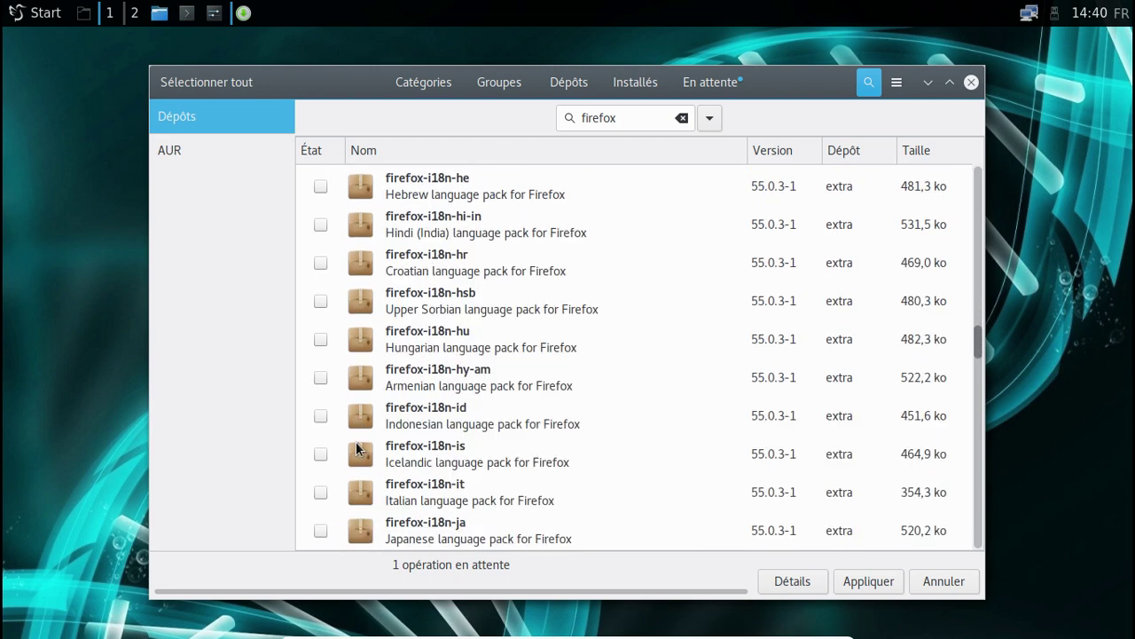
{"action": "scroll", "coordinate": [356, 441], "scroll_direction": "up", "scroll_amount": 2}
{"action": "scroll", "coordinate": [356, 441], "scroll_direction": "up", "scroll_amount": 2}
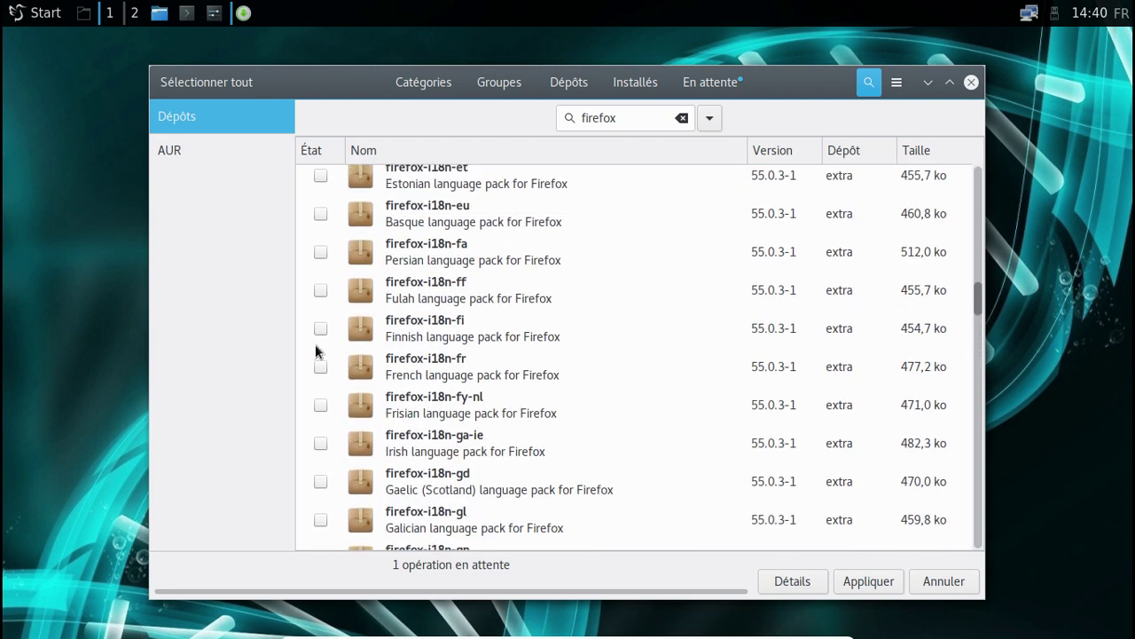
{"action": "left_click", "coordinate": [321, 367]}
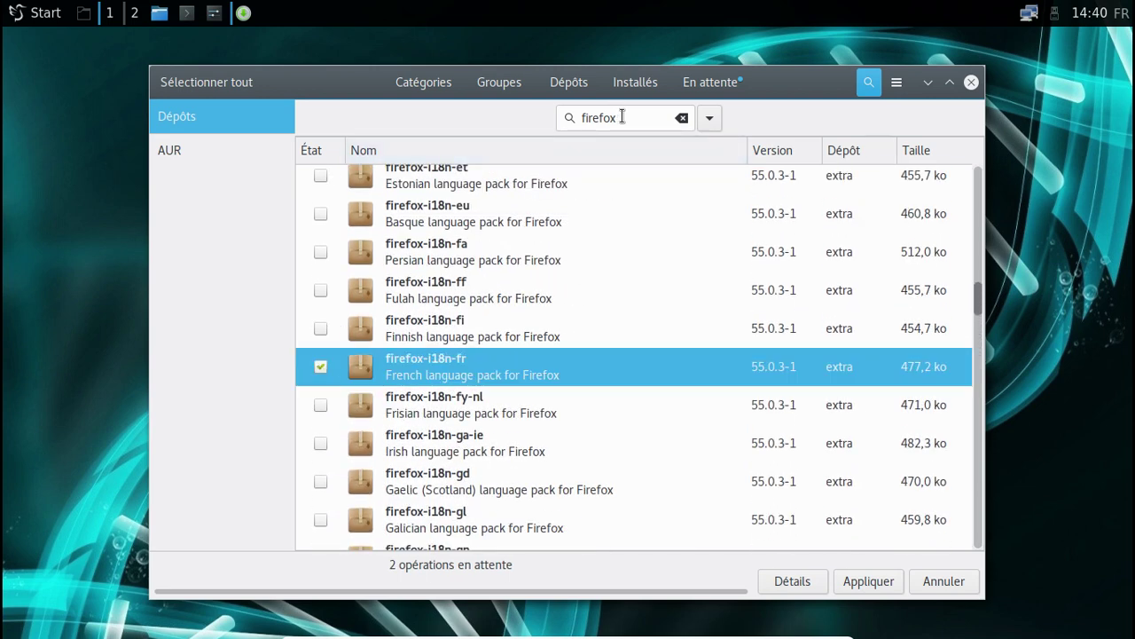
Search the packages for "qup" and mark the QupZilla web browser for removal
{"action": "left_click_drag", "start_coordinate": [622, 116], "coordinate": [569, 123]}
{"action": "type", "text": "quo"}
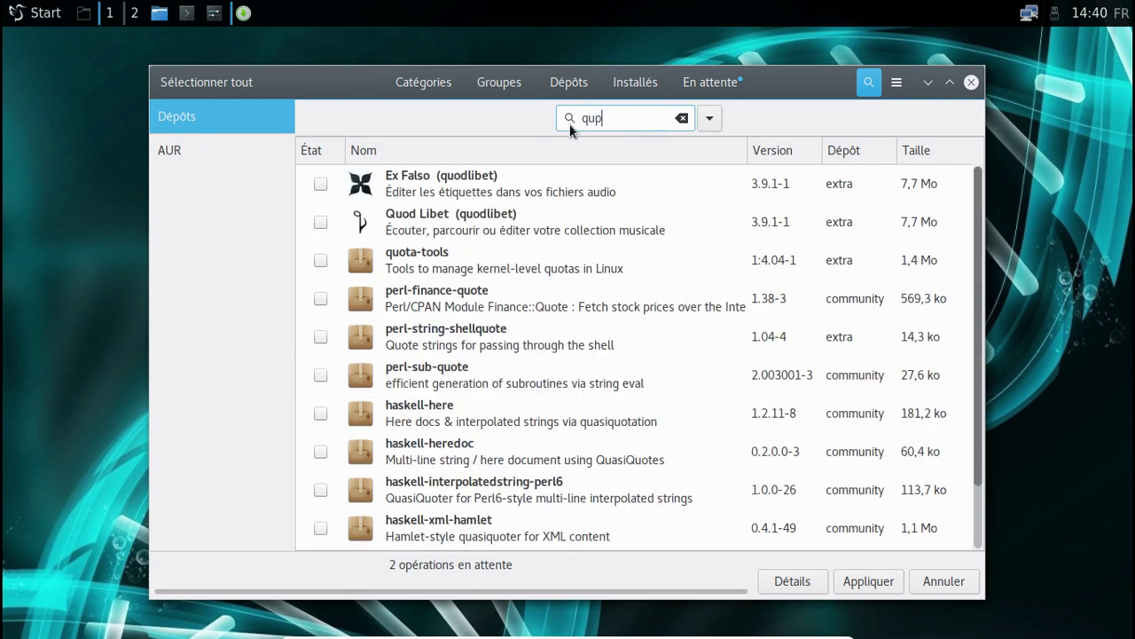
{"action": "left_click", "coordinate": [320, 184]}
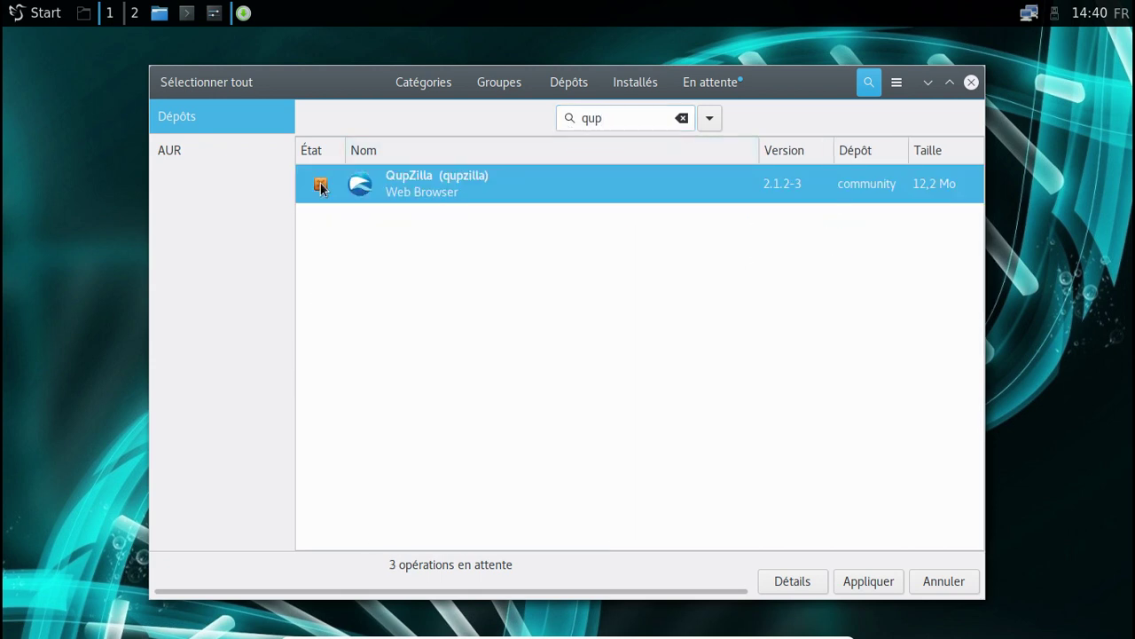
Check which sound and video applications are installed on the desktop
{"action": "left_click", "coordinate": [35, 13]}
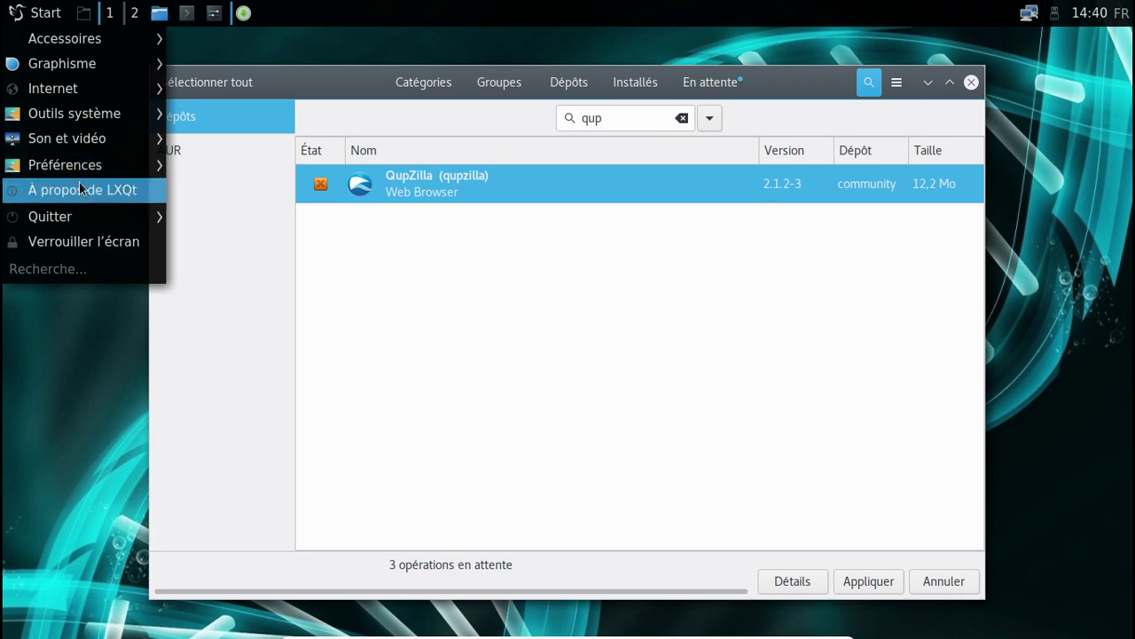
{"action": "mouse_move", "coordinate": [95, 141]}
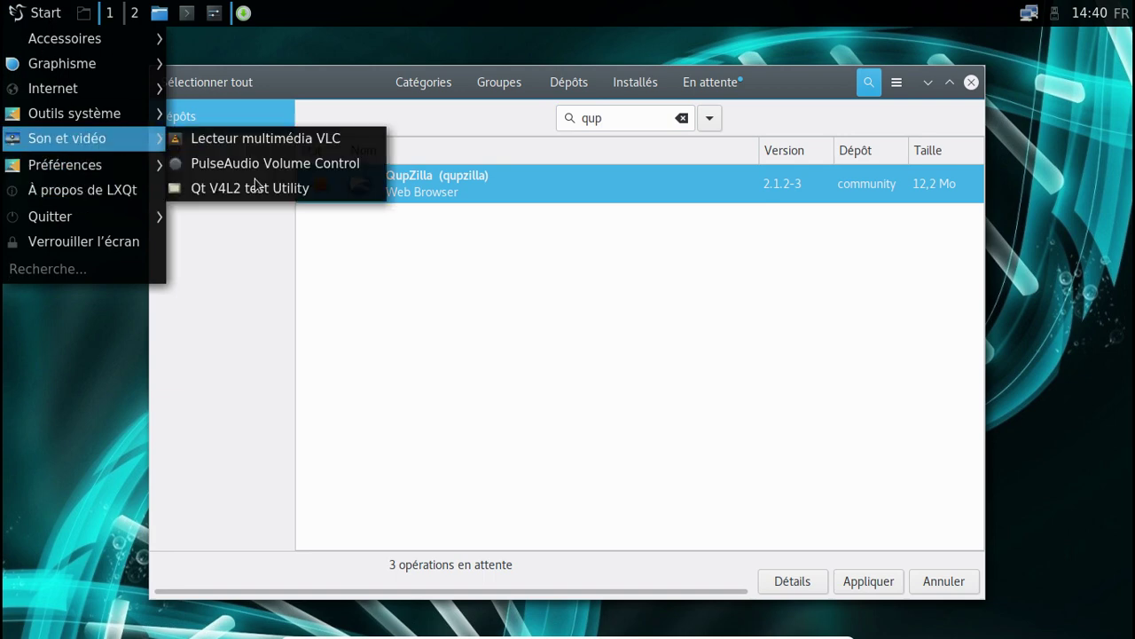
{"action": "left_click", "coordinate": [563, 304]}
Search the packages for "clementine", replace the search with "cantata", and mark the cantata package for installation
{"action": "left_click_drag", "start_coordinate": [619, 119], "coordinate": [561, 118]}
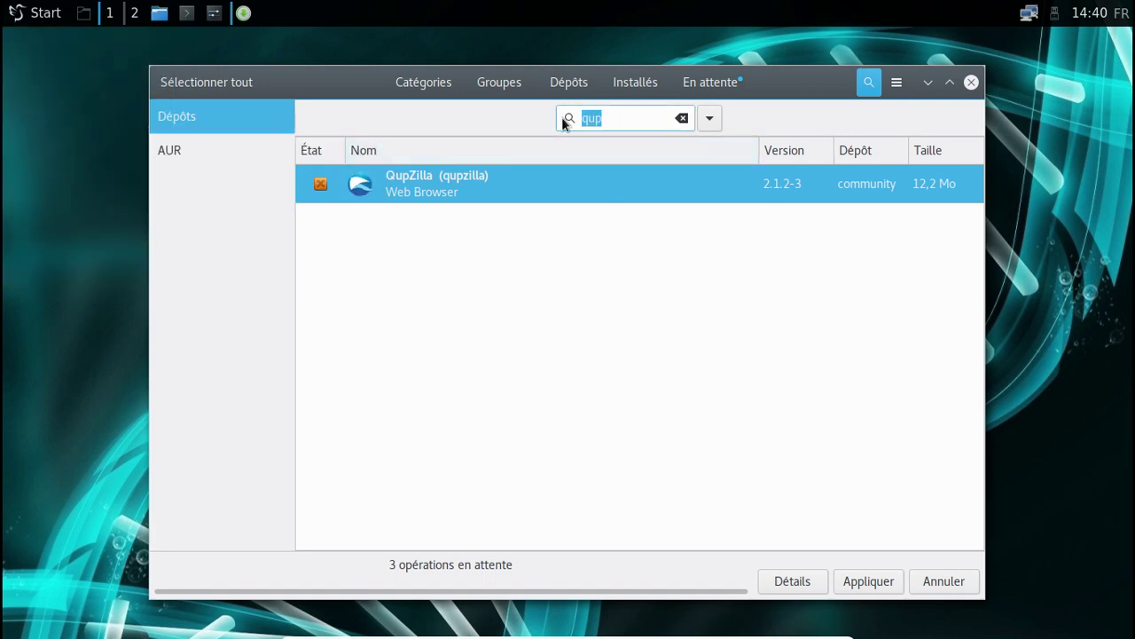
{"action": "type", "text": "clementine"}
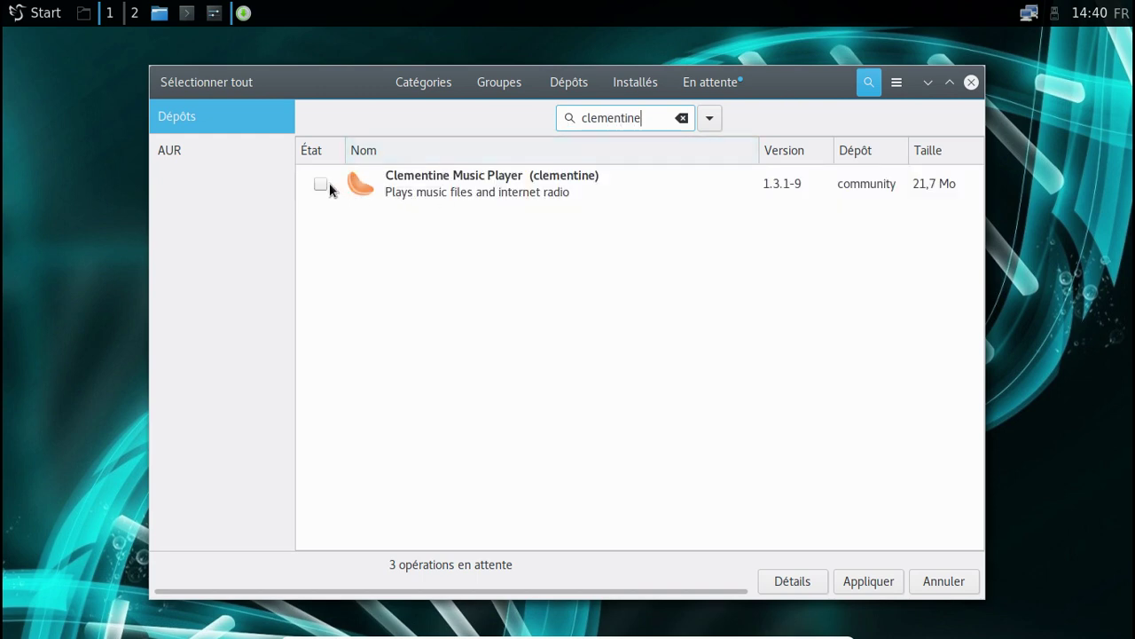
{"action": "key", "text": "ctrl+a"}
{"action": "key", "text": "BackSpace"}
{"action": "left_click", "coordinate": [321, 184]}
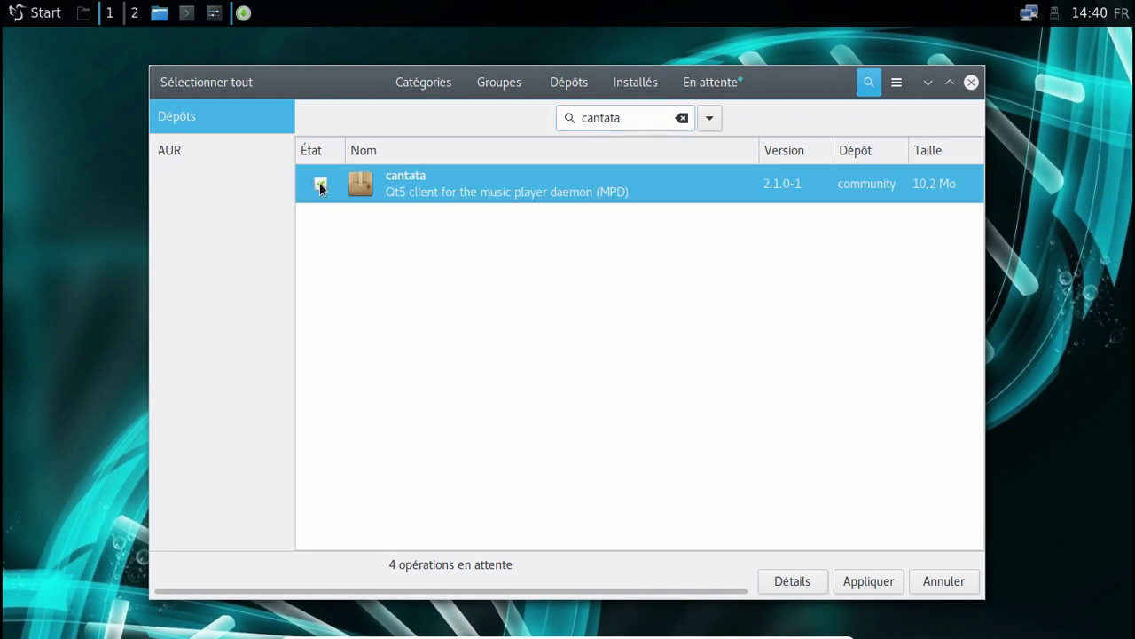
Search the packages for "mpd" and mark the mpd music server package for installation
{"action": "left_click_drag", "start_coordinate": [647, 116], "coordinate": [547, 117]}
{"action": "type", "text": "mpd"}
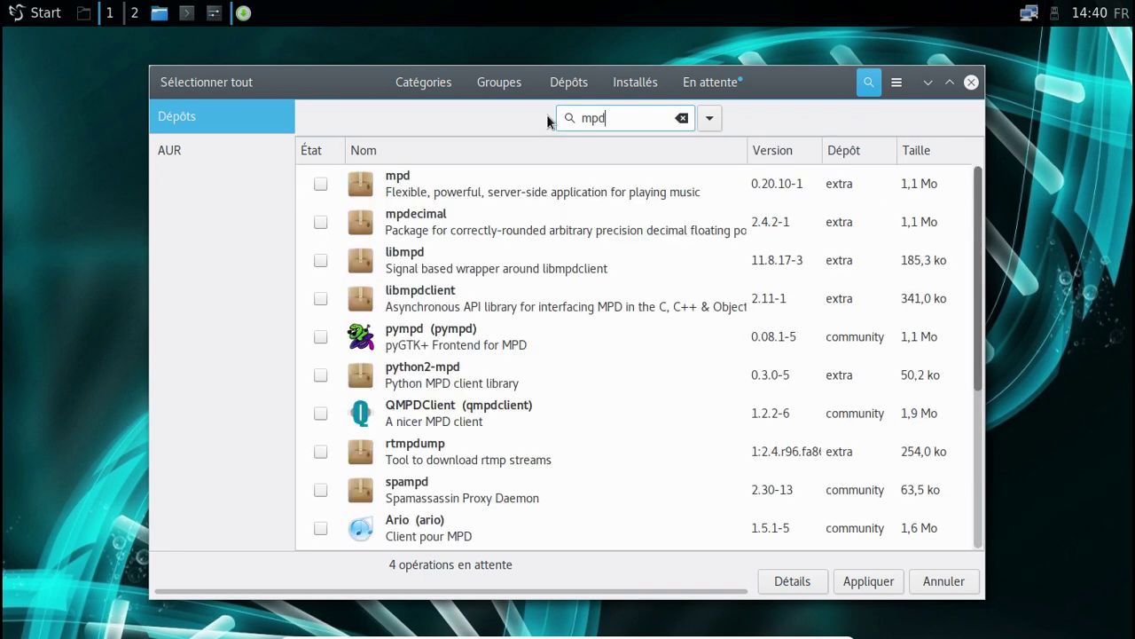
{"action": "left_click", "coordinate": [320, 183]}
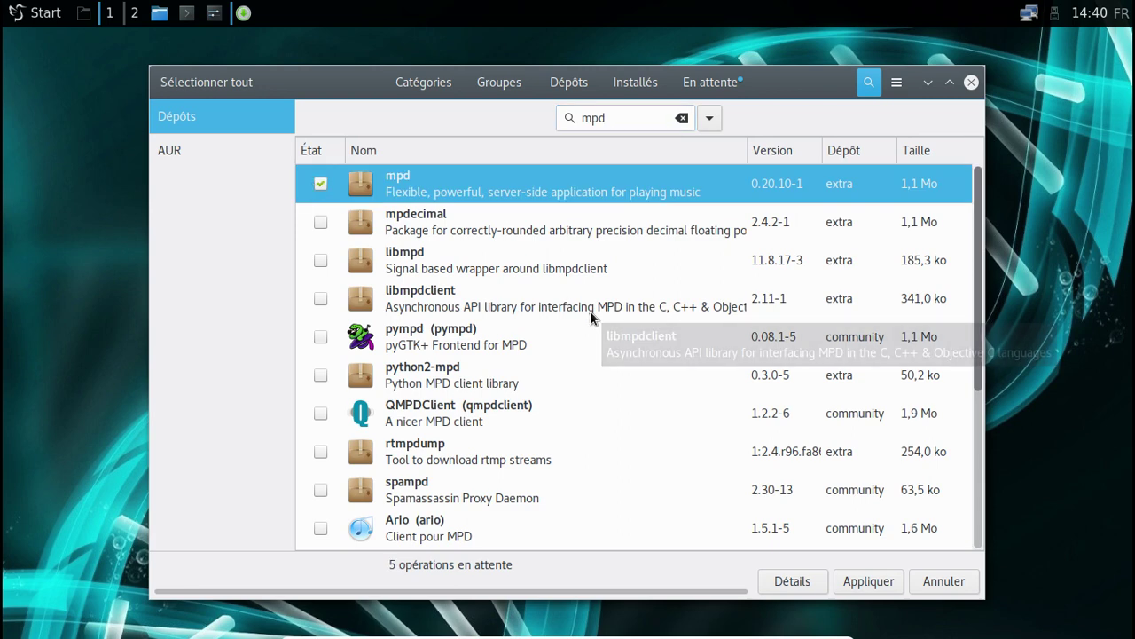
{"action": "scroll", "coordinate": [590, 310], "scroll_direction": "down", "scroll_amount": 3}
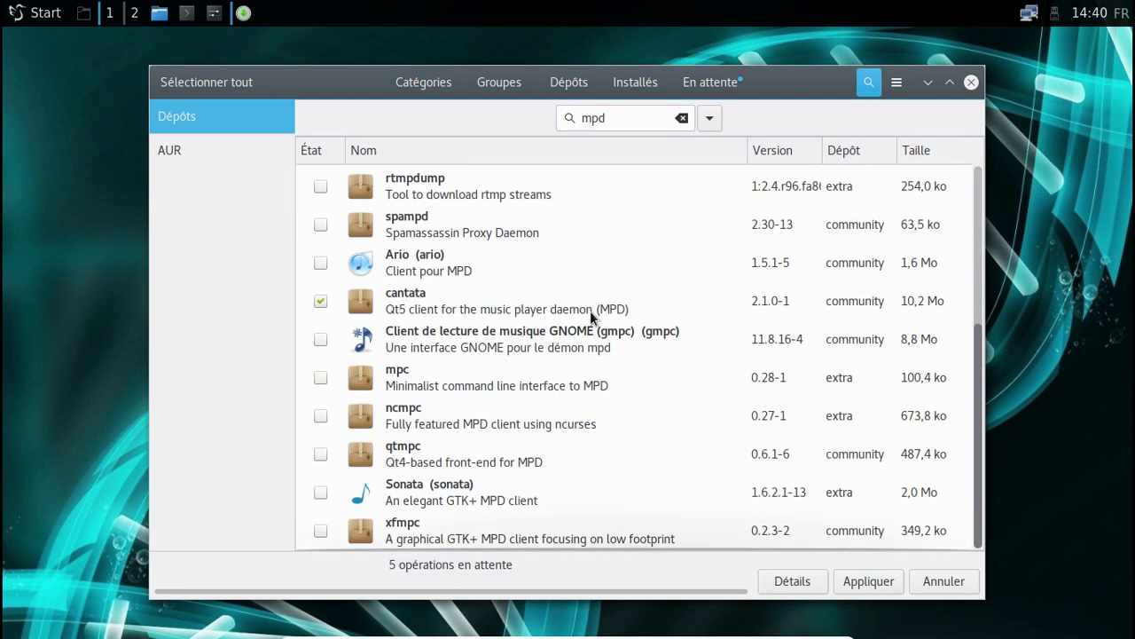
{"action": "scroll", "coordinate": [590, 311], "scroll_direction": "up", "scroll_amount": 3}
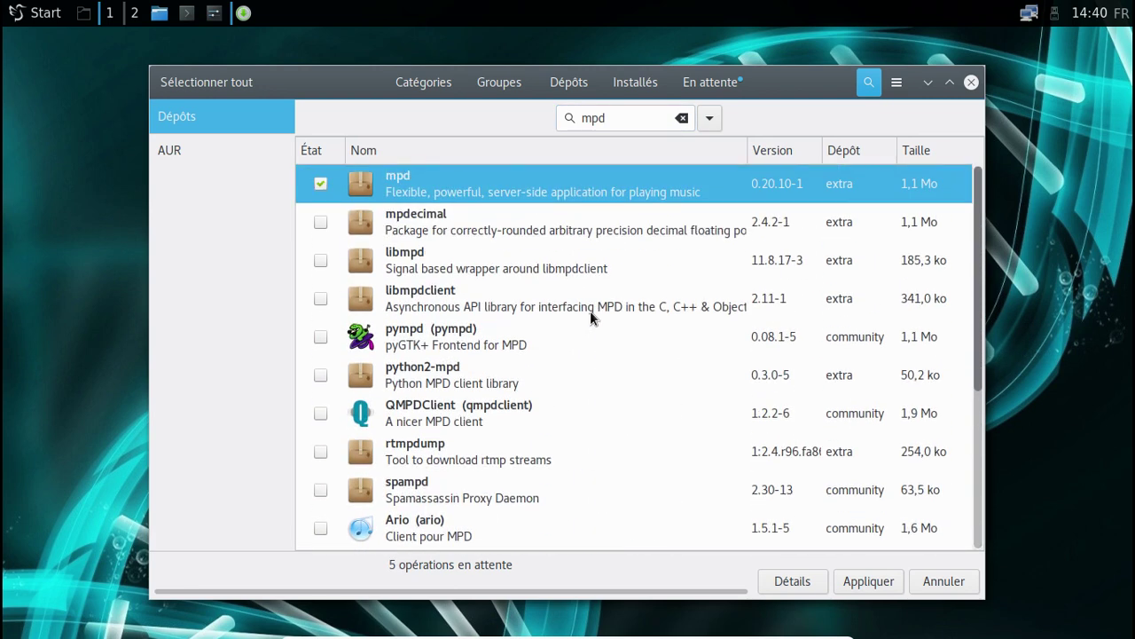
Apply all pending package operations and validate the transaction summary
{"action": "left_click", "coordinate": [868, 581]}
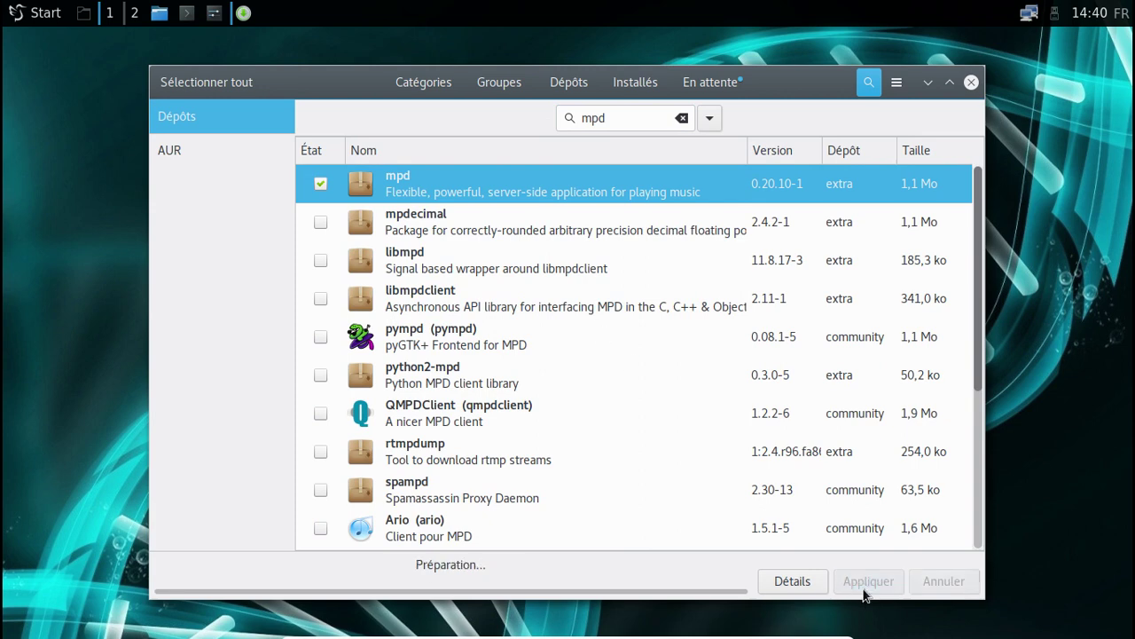
{"action": "left_click", "coordinate": [789, 479]}
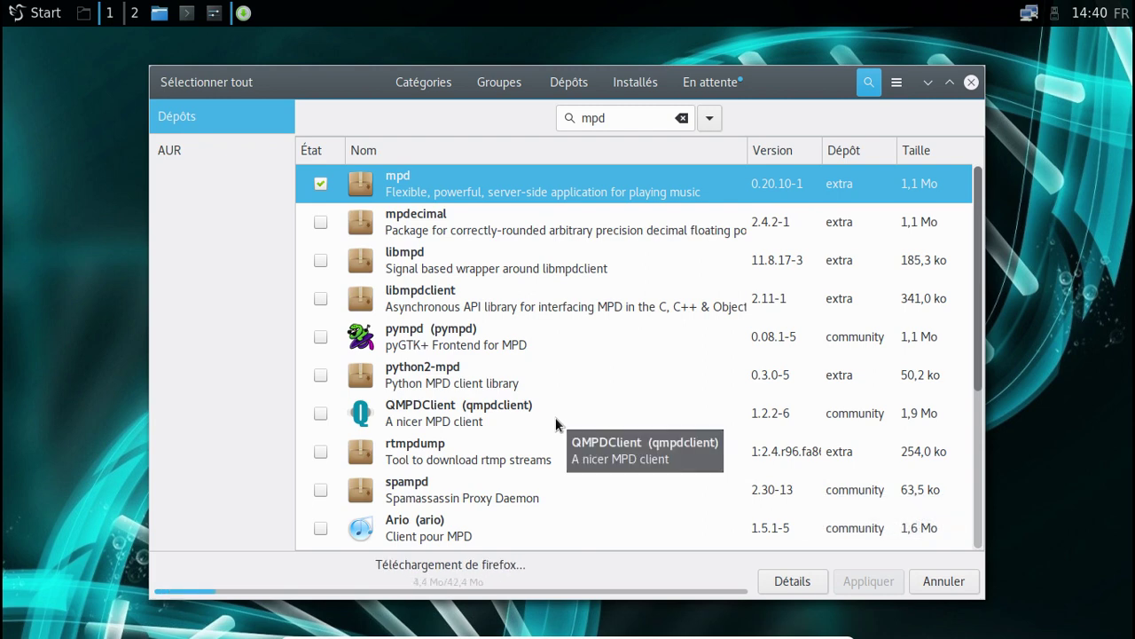
{"action": "scroll", "coordinate": [593, 299], "scroll_direction": "down", "scroll_amount": 3}
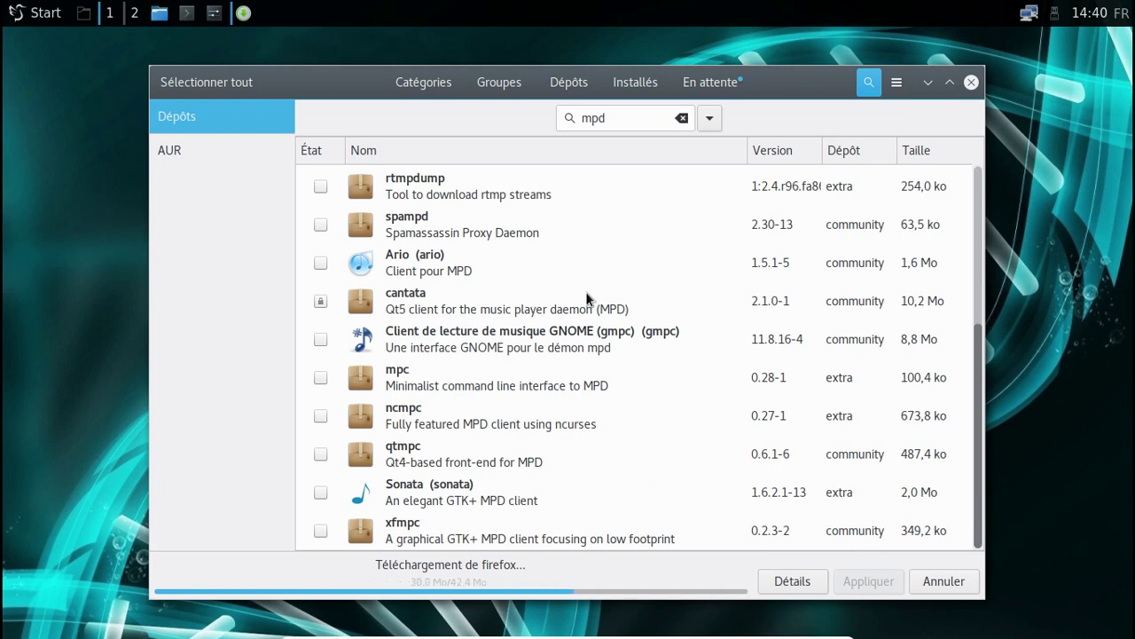
{"action": "scroll", "coordinate": [586, 298], "scroll_direction": "up", "scroll_amount": 5}
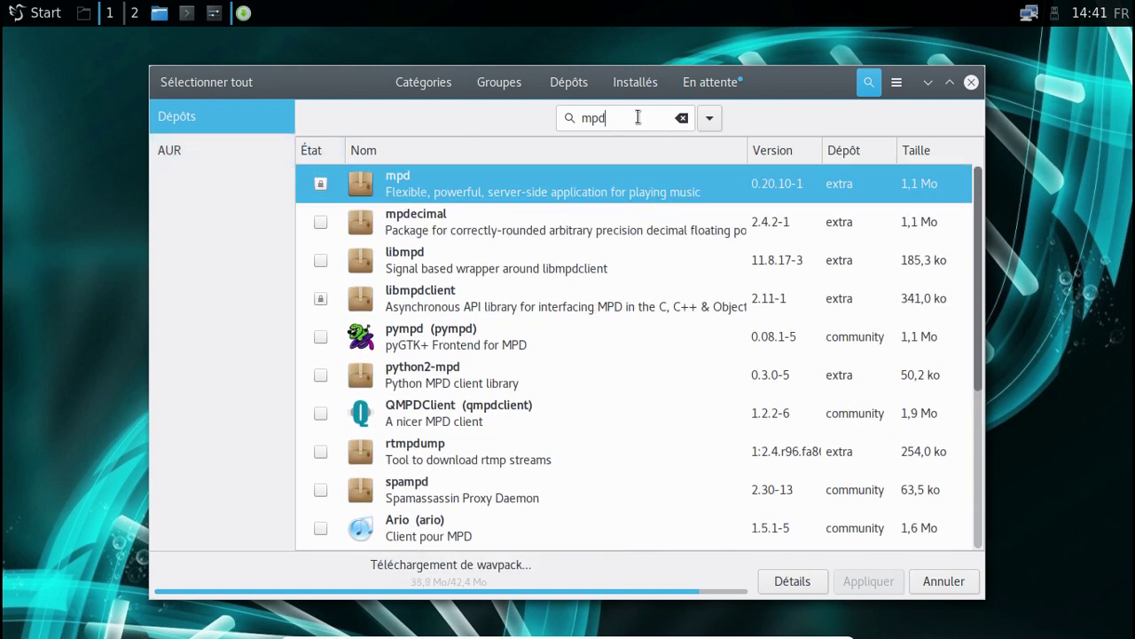
Leave the mpd search and examine the packages offered by the system-testing repository
{"action": "left_click_drag", "start_coordinate": [638, 115], "coordinate": [586, 116]}
{"action": "key", "text": "BackSpace"}
{"action": "key", "text": "BackSpace"}
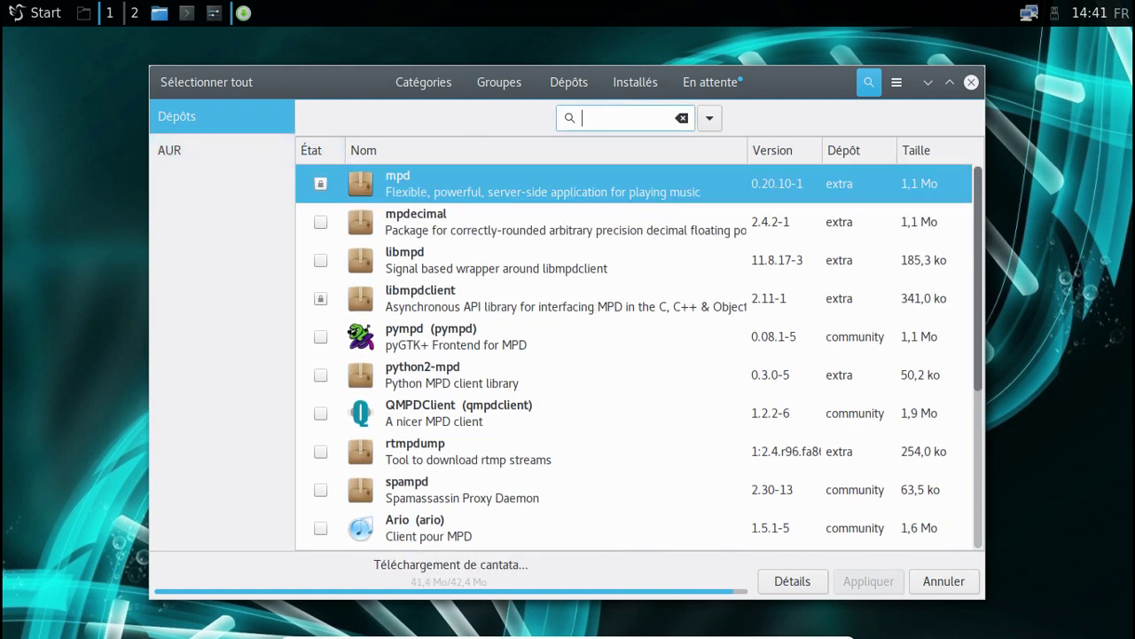
{"action": "left_click", "coordinate": [568, 81]}
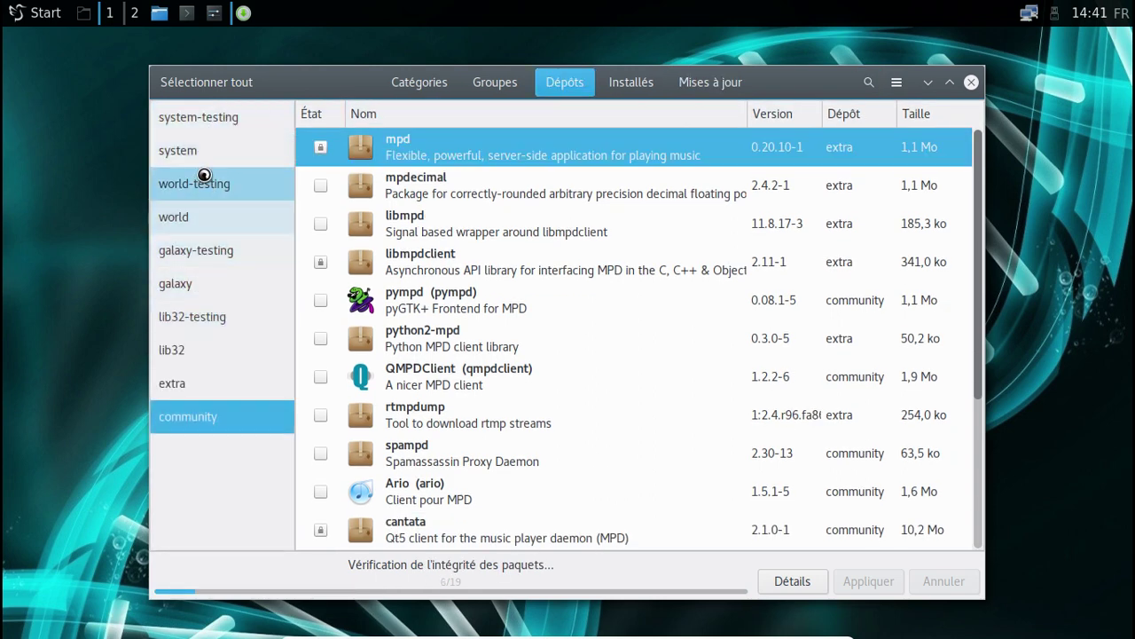
{"action": "left_click", "coordinate": [203, 121]}
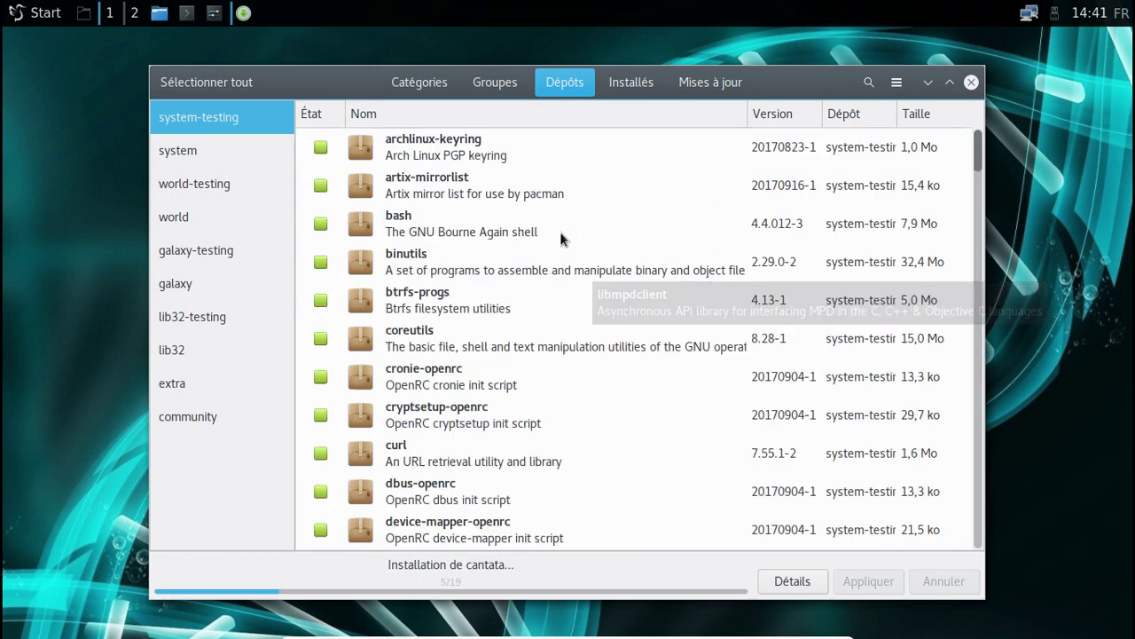
{"action": "scroll", "coordinate": [561, 234], "scroll_direction": "down", "scroll_amount": 8}
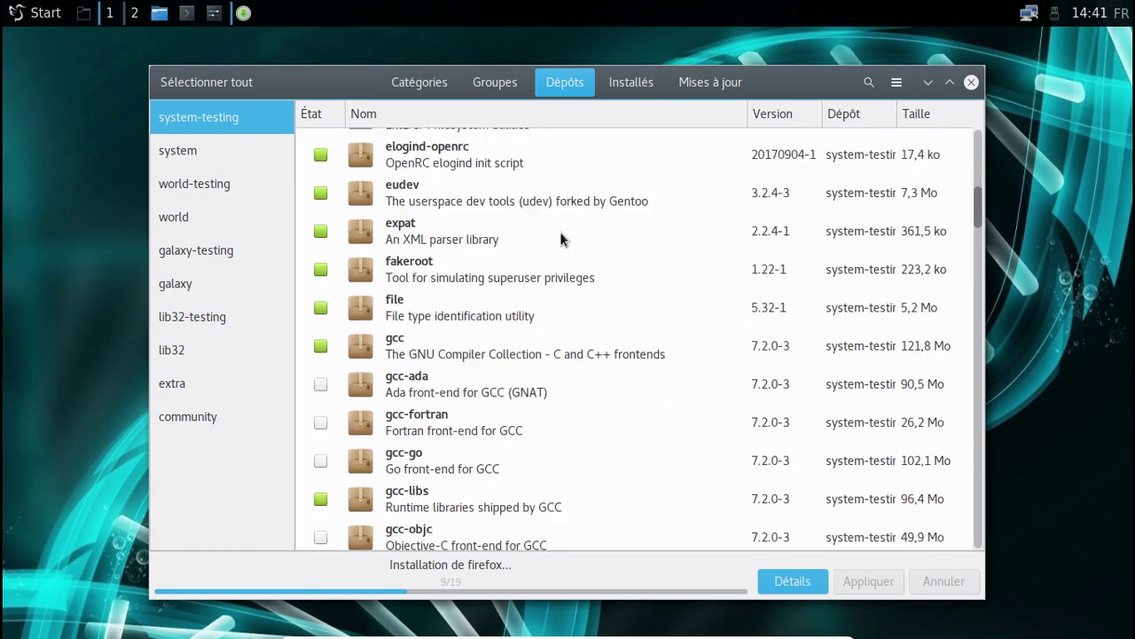
{"action": "scroll", "coordinate": [561, 235], "scroll_direction": "down", "scroll_amount": 8}
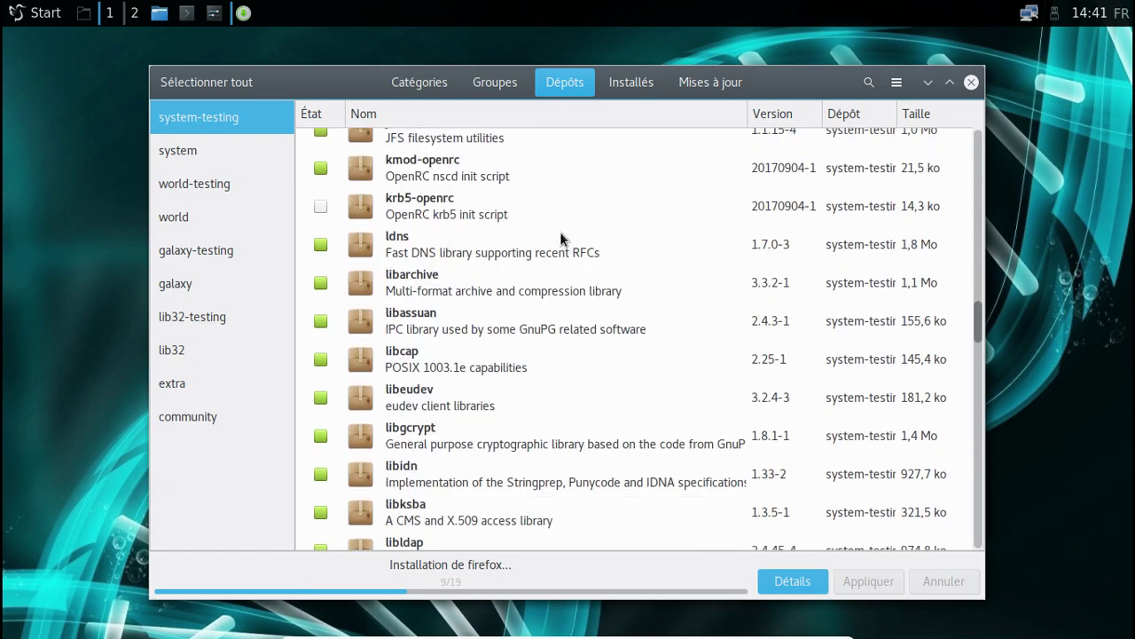
{"action": "scroll", "coordinate": [559, 238], "scroll_direction": "down", "scroll_amount": 8}
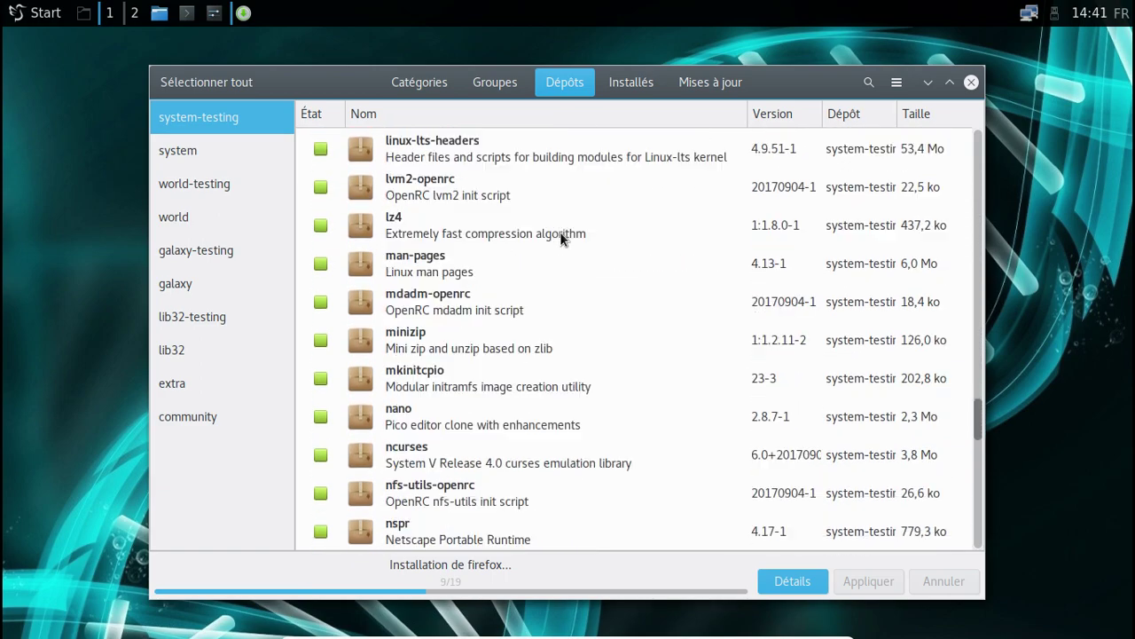
{"action": "scroll", "coordinate": [560, 238], "scroll_direction": "down", "scroll_amount": 1}
{"action": "scroll", "coordinate": [560, 231], "scroll_direction": "down", "scroll_amount": 1}
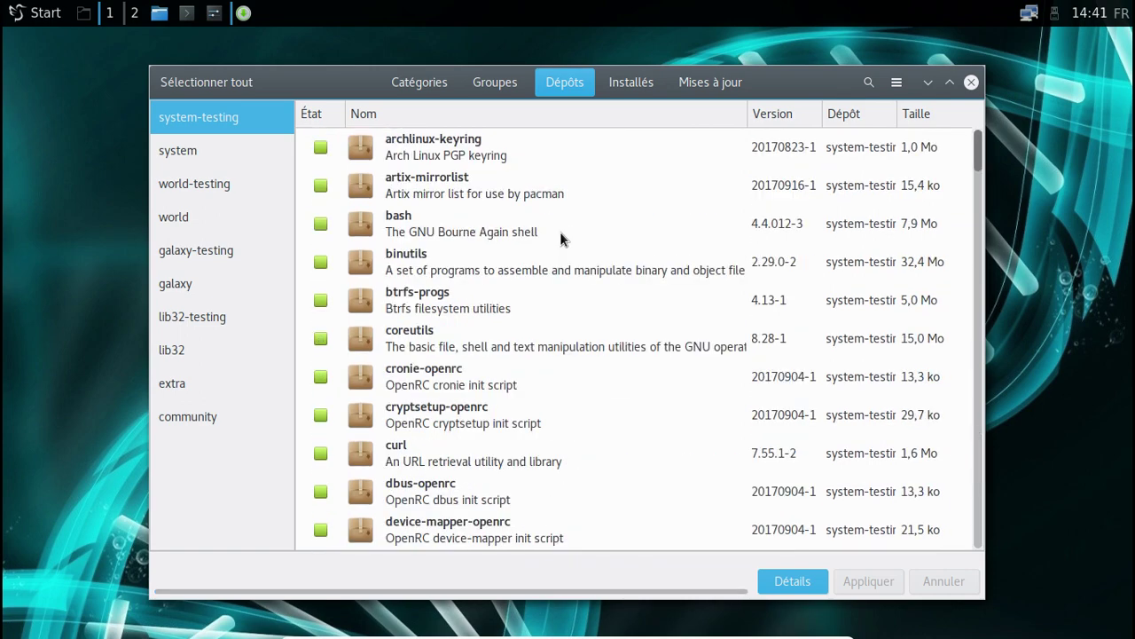
{"action": "scroll", "coordinate": [560, 231], "scroll_direction": "down", "scroll_amount": 5}
{"action": "scroll", "coordinate": [560, 234], "scroll_direction": "down", "scroll_amount": 2}
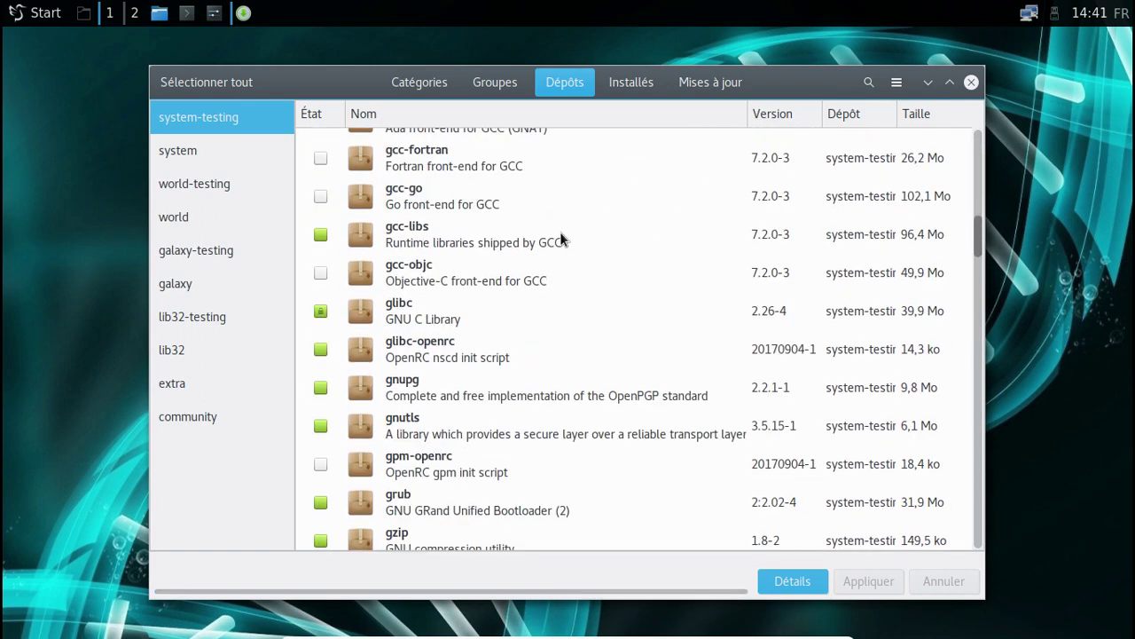
Return to the "mpd" search and examine the mpd package's details and its list of installed files
{"action": "left_click", "coordinate": [864, 81]}
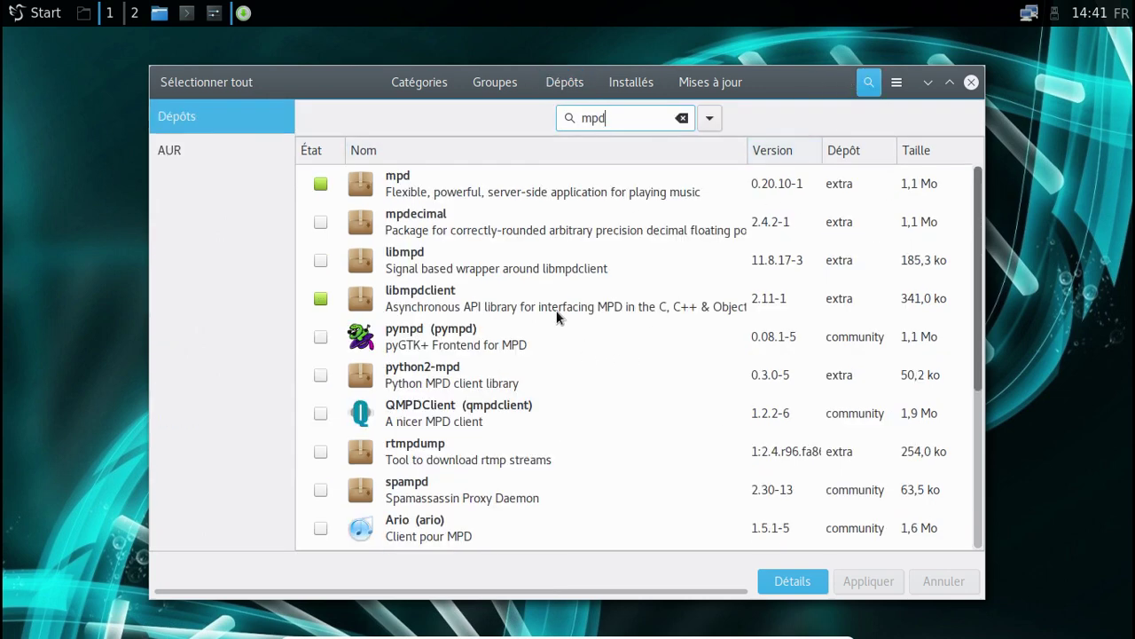
{"action": "left_click", "coordinate": [462, 188]}
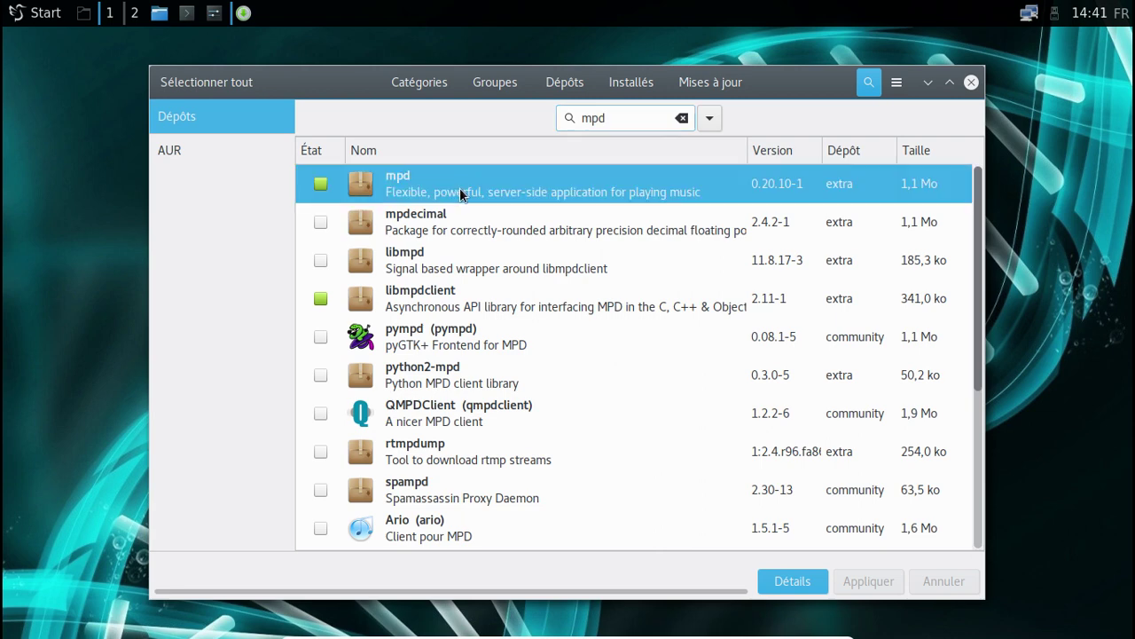
{"action": "left_click", "coordinate": [788, 579]}
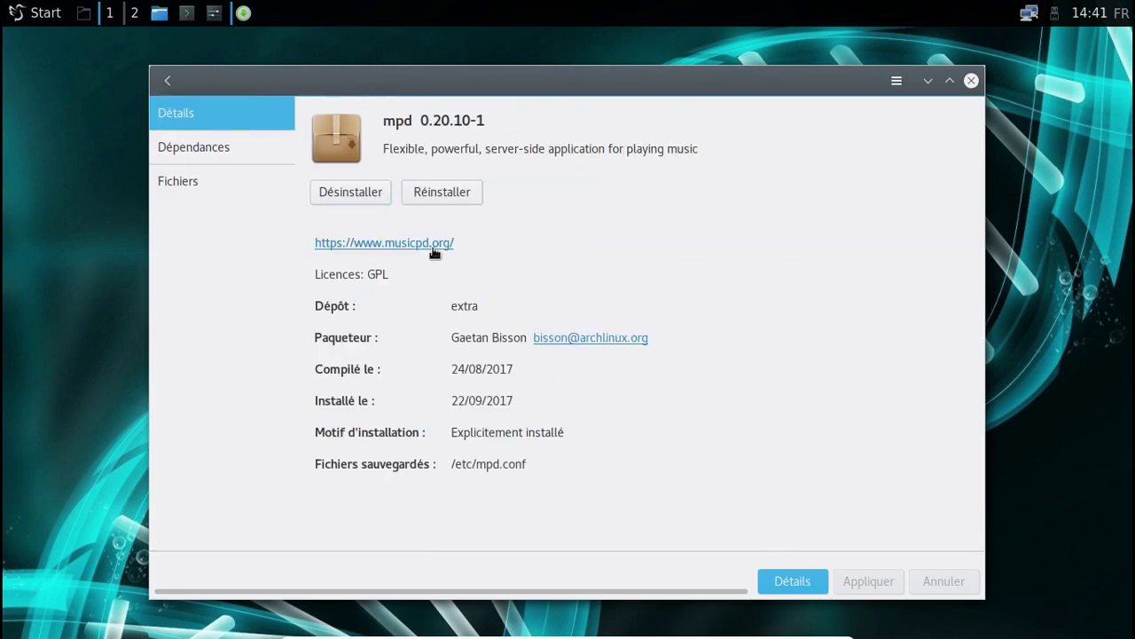
{"action": "left_click", "coordinate": [241, 178]}
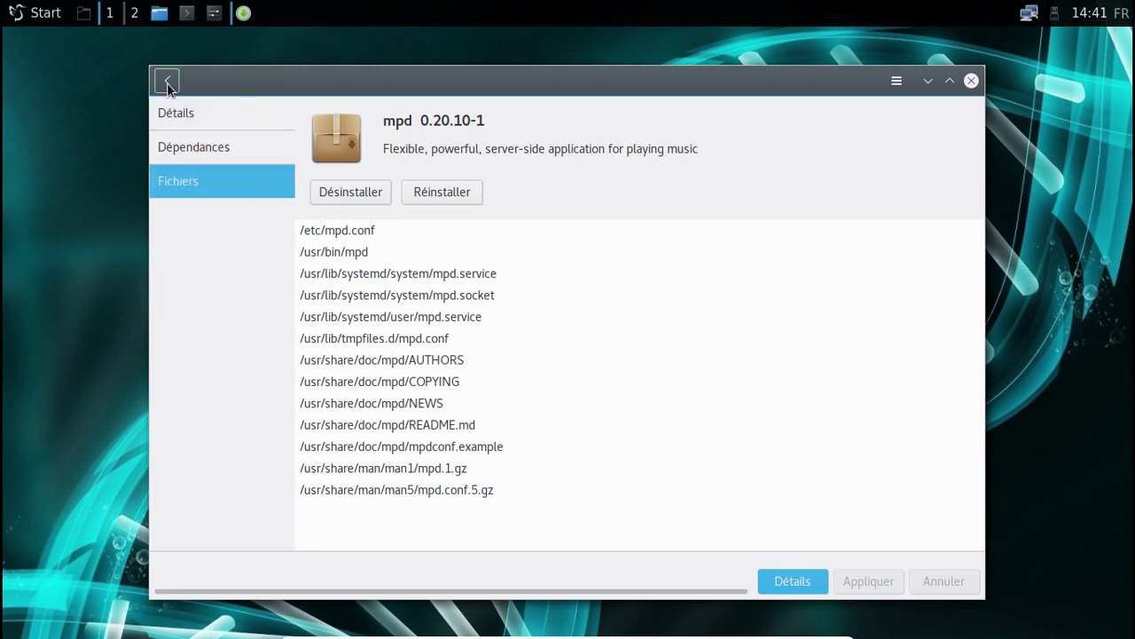
Uninstall the mpd package, dismissing the dependency warning and validating the removal of it and its listed dependencies
{"action": "left_click", "coordinate": [333, 195]}
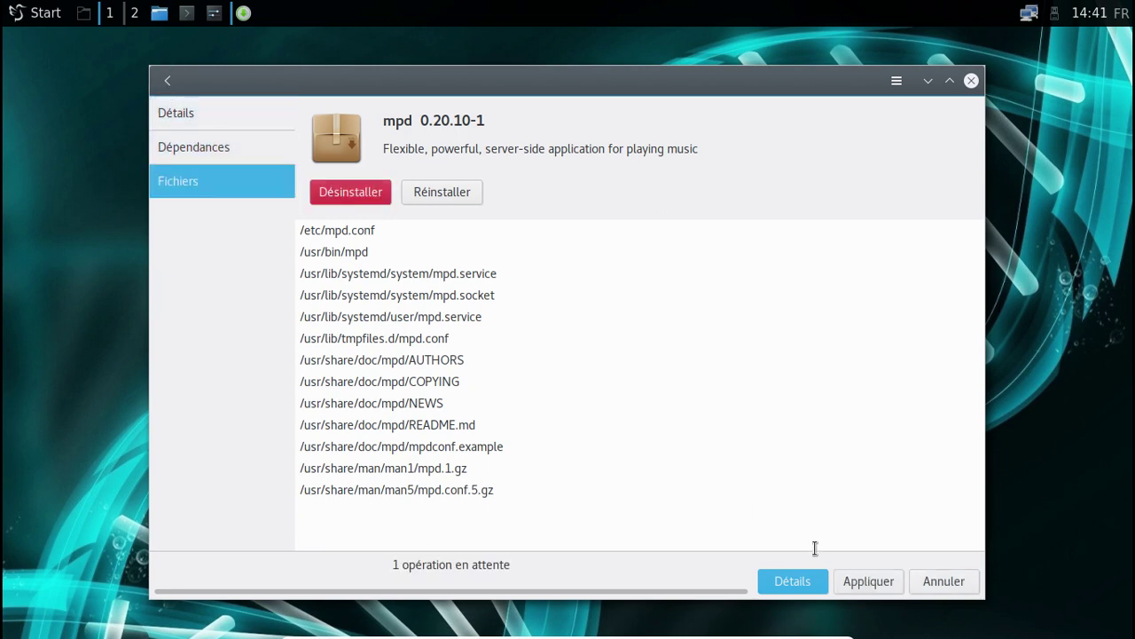
{"action": "left_click", "coordinate": [862, 581]}
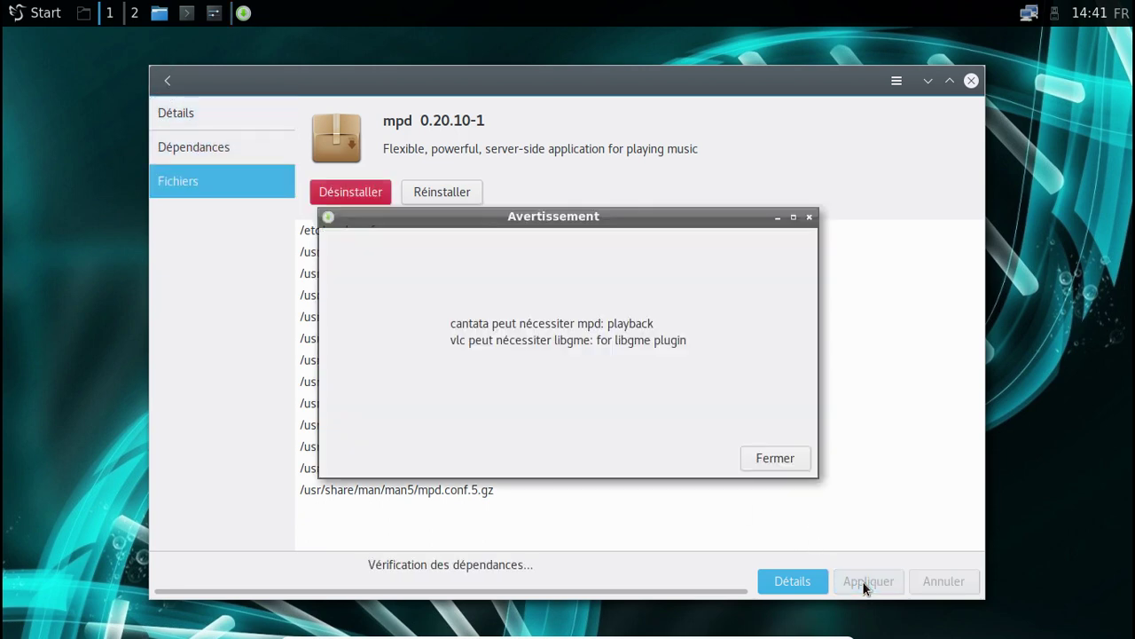
{"action": "left_click", "coordinate": [780, 460]}
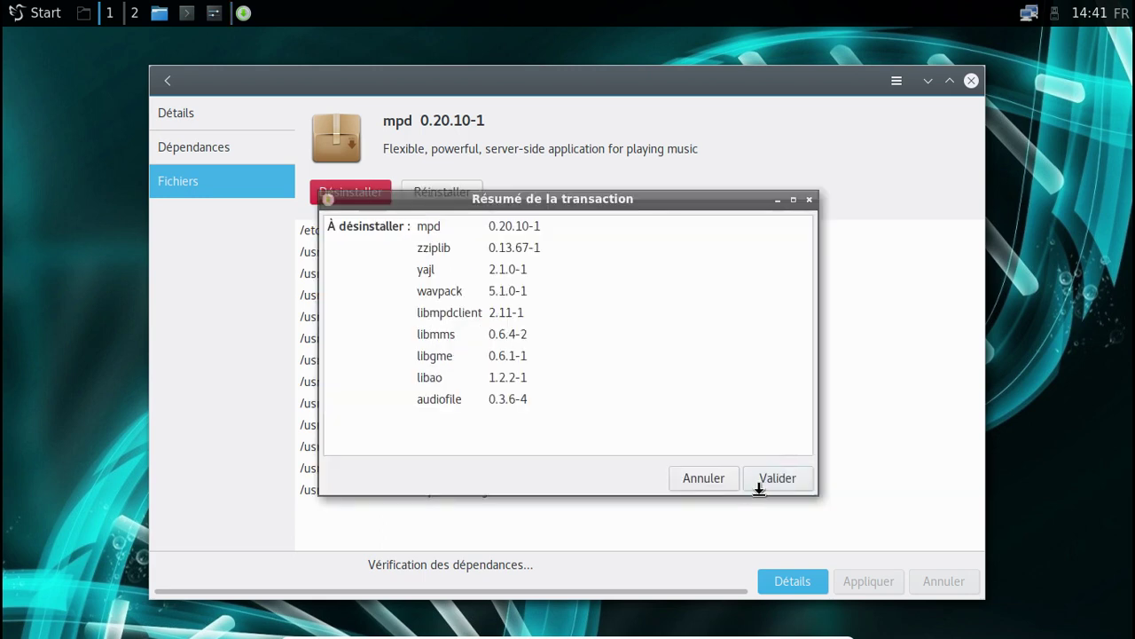
{"action": "left_click", "coordinate": [763, 479]}
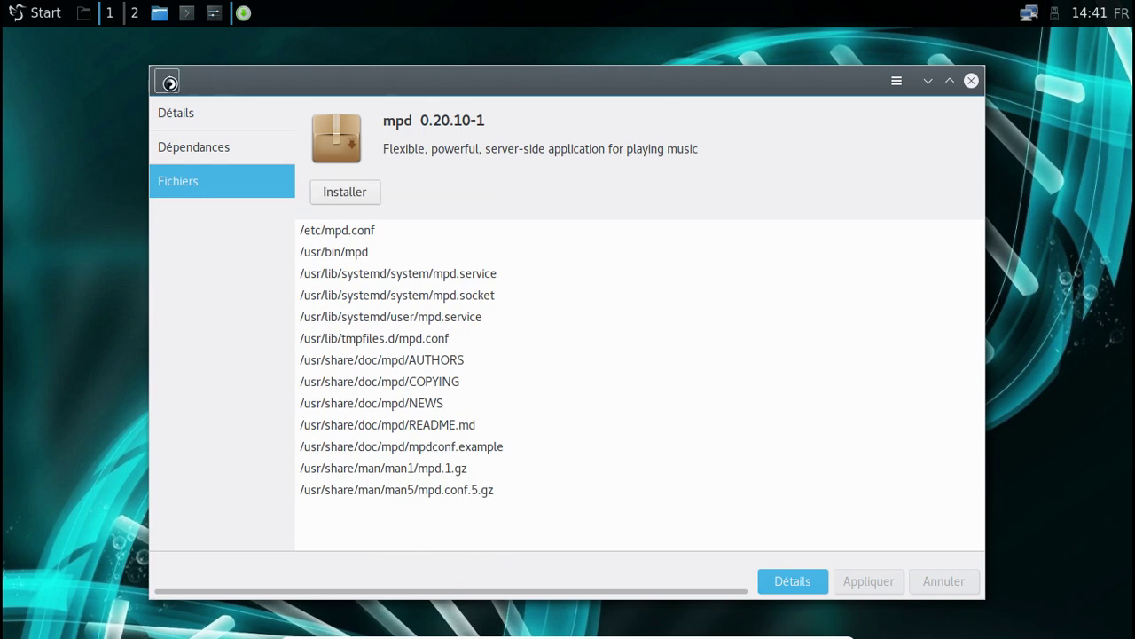
Leave the mpd package's file list and examine the packages offered by the galaxy-testing repository
{"action": "left_click", "coordinate": [168, 82]}
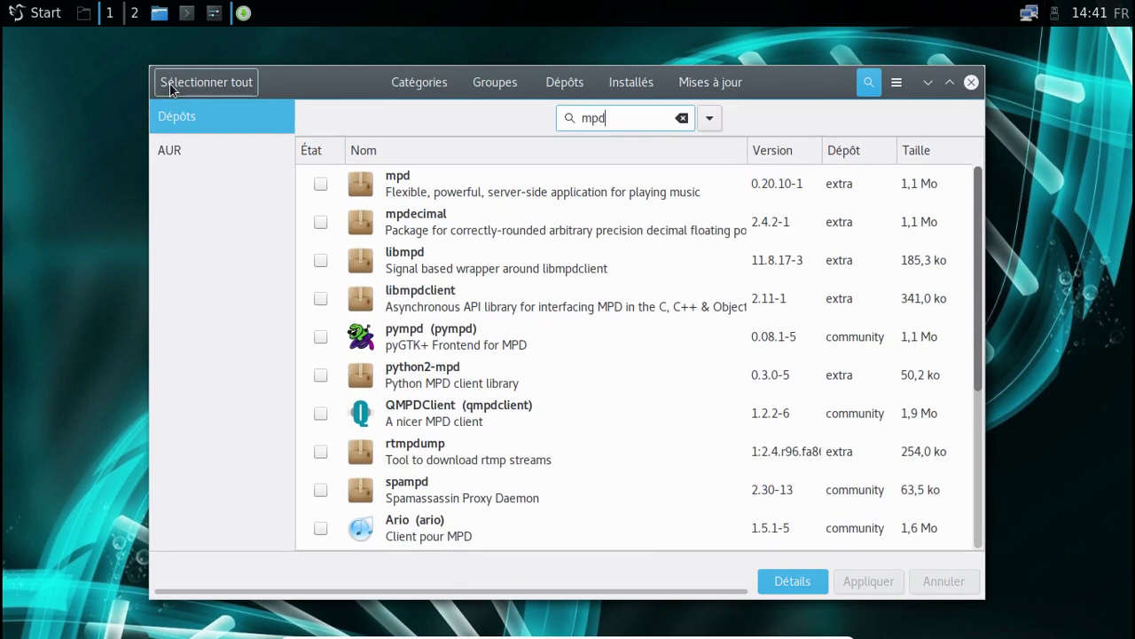
{"action": "left_click", "coordinate": [565, 82]}
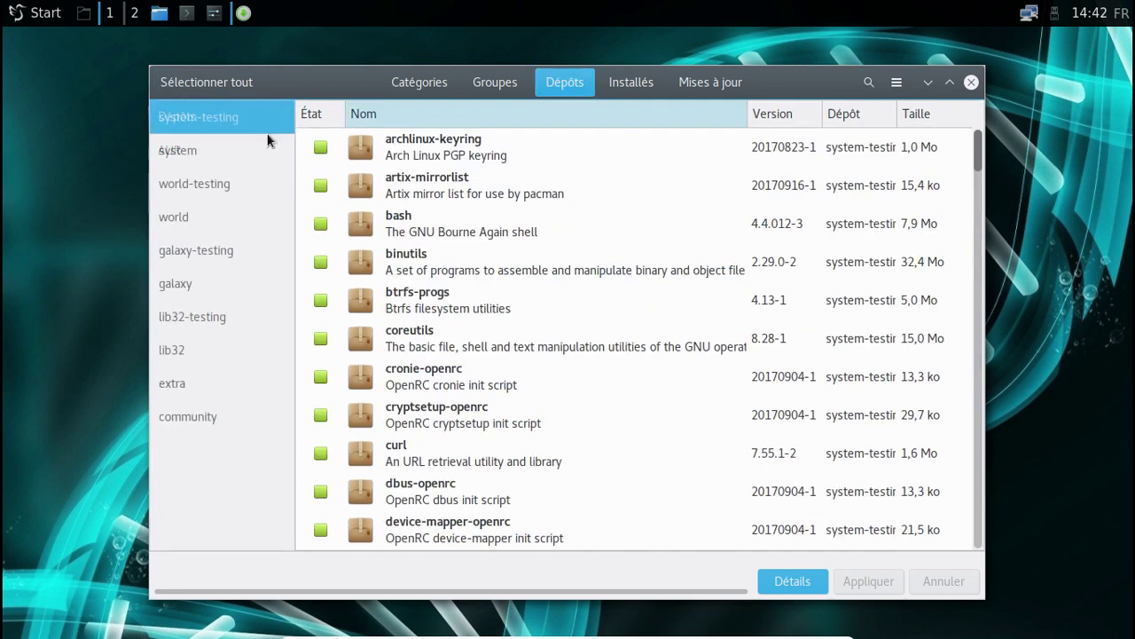
{"action": "left_click", "coordinate": [222, 255]}
{"action": "scroll", "coordinate": [563, 236], "scroll_direction": "down", "scroll_amount": 5}
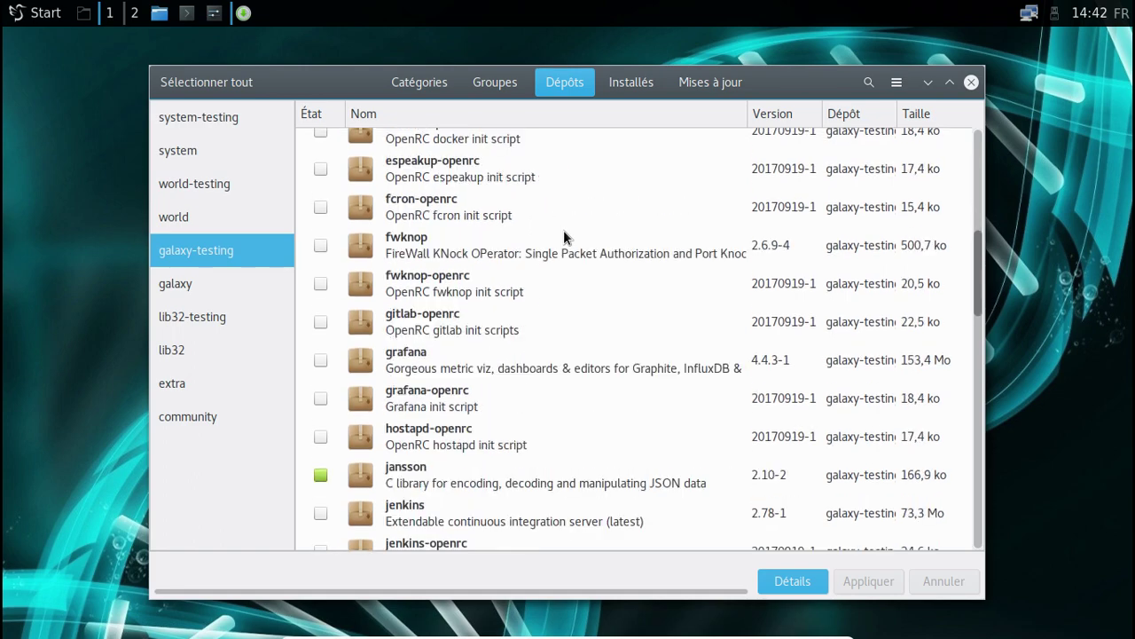
{"action": "scroll", "coordinate": [564, 232], "scroll_direction": "down", "scroll_amount": 10}
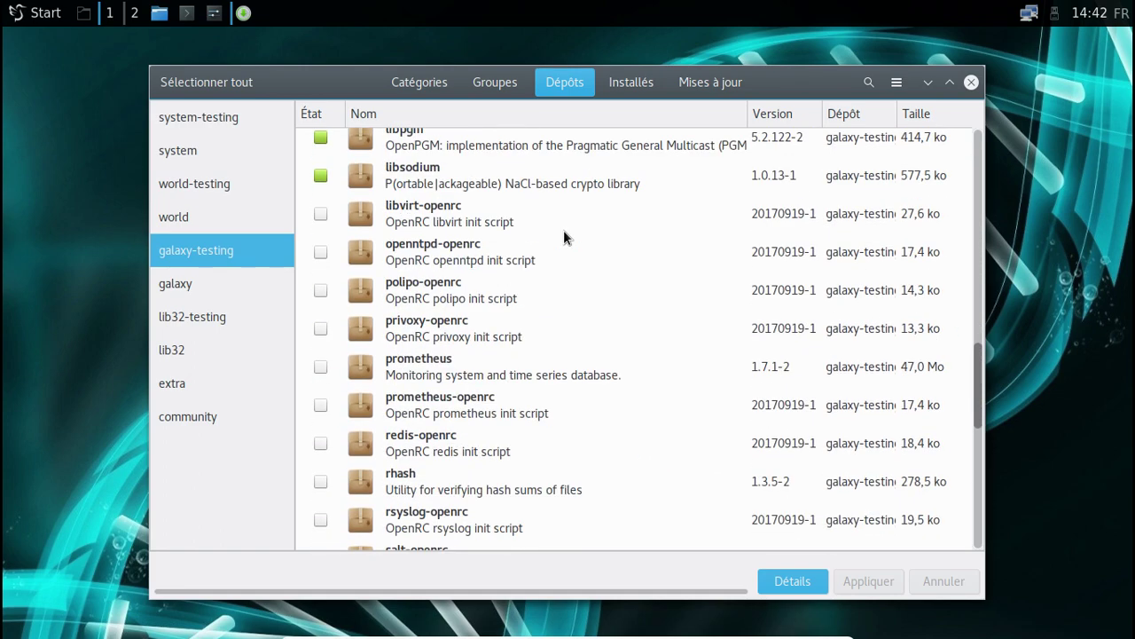
{"action": "scroll", "coordinate": [563, 232], "scroll_direction": "down", "scroll_amount": 10}
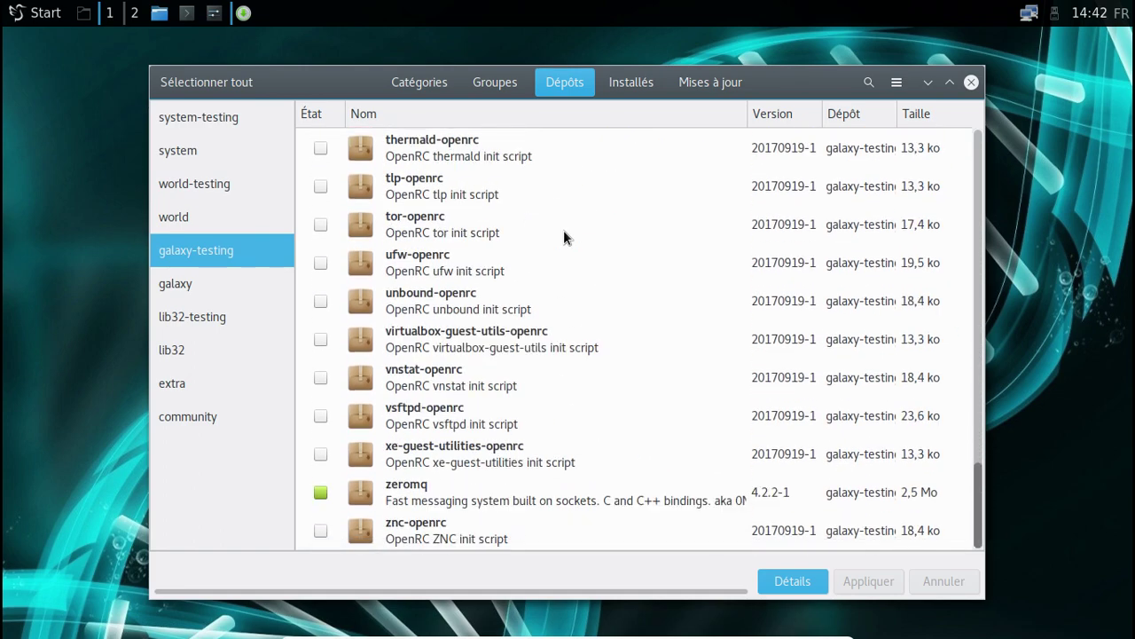
Examine the packages offered by the galaxy repository
{"action": "left_click", "coordinate": [177, 283]}
{"action": "scroll", "coordinate": [536, 201], "scroll_direction": "down", "scroll_amount": 3}
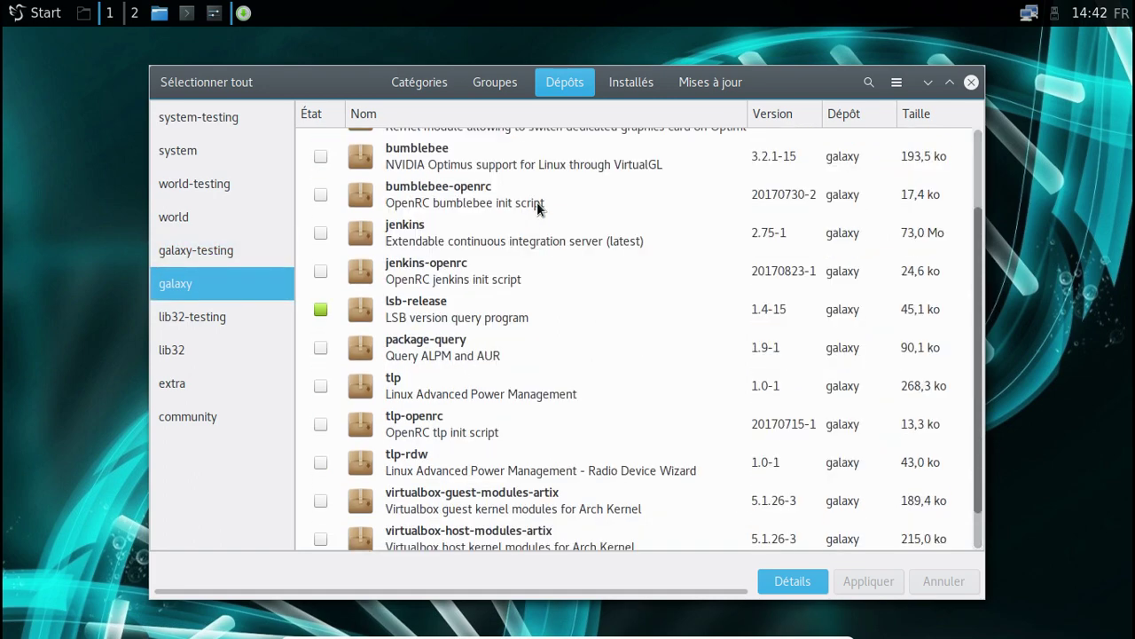
{"action": "scroll", "coordinate": [536, 202], "scroll_direction": "down", "scroll_amount": 1}
{"action": "scroll", "coordinate": [537, 203], "scroll_direction": "up", "scroll_amount": 2}
{"action": "scroll", "coordinate": [537, 203], "scroll_direction": "down", "scroll_amount": 2}
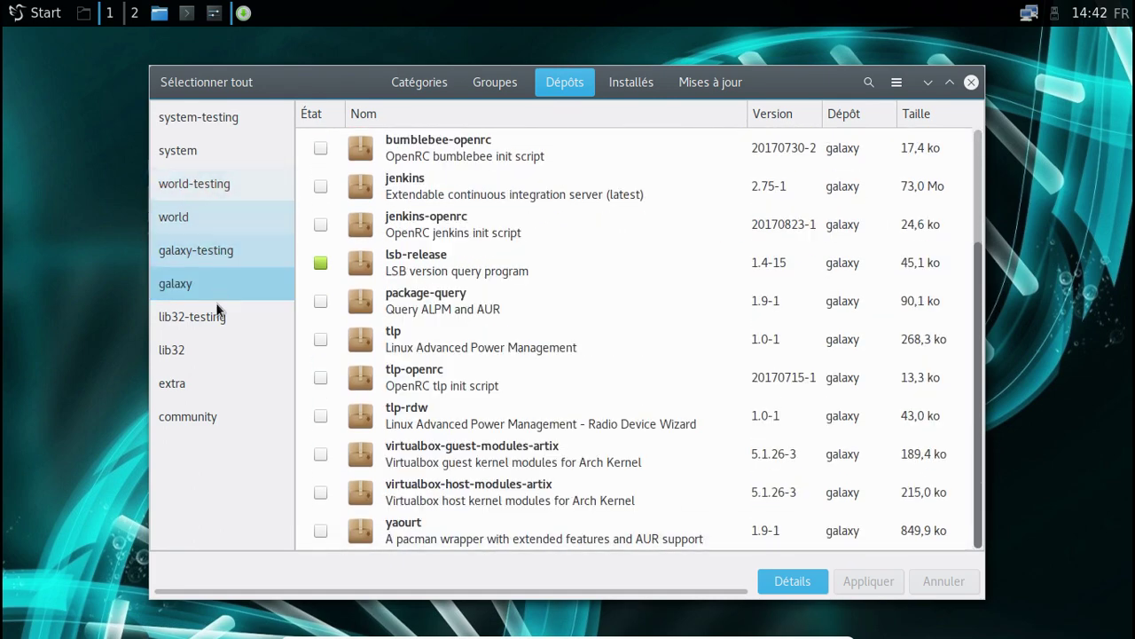
Examine the packages offered by the world-testing repository
{"action": "left_click", "coordinate": [210, 184]}
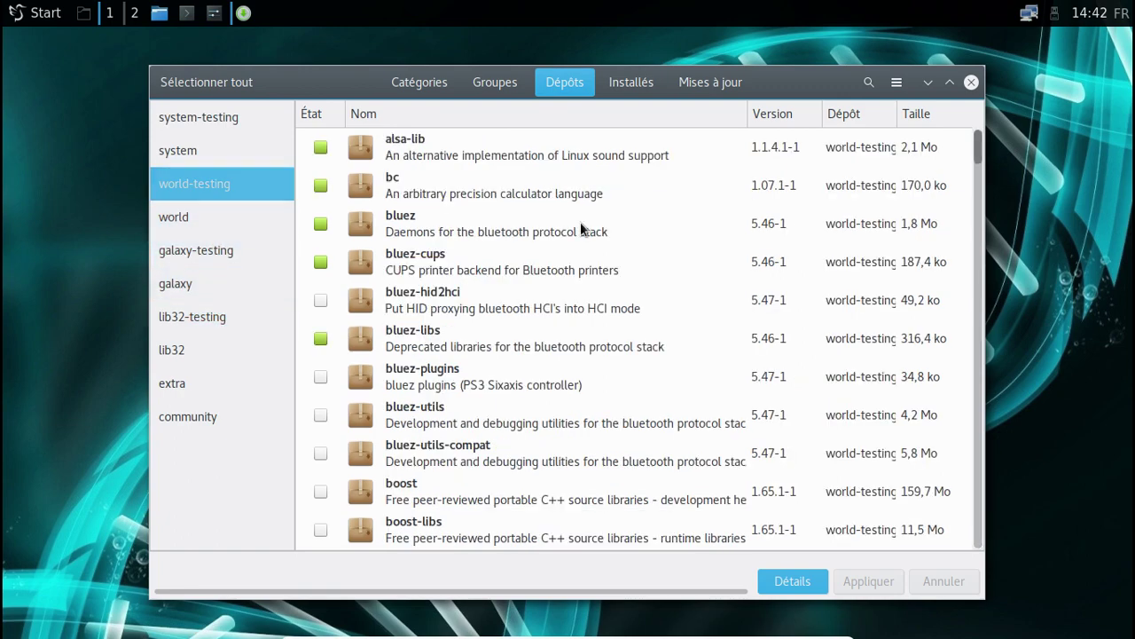
{"action": "scroll", "coordinate": [585, 229], "scroll_direction": "down", "scroll_amount": 15}
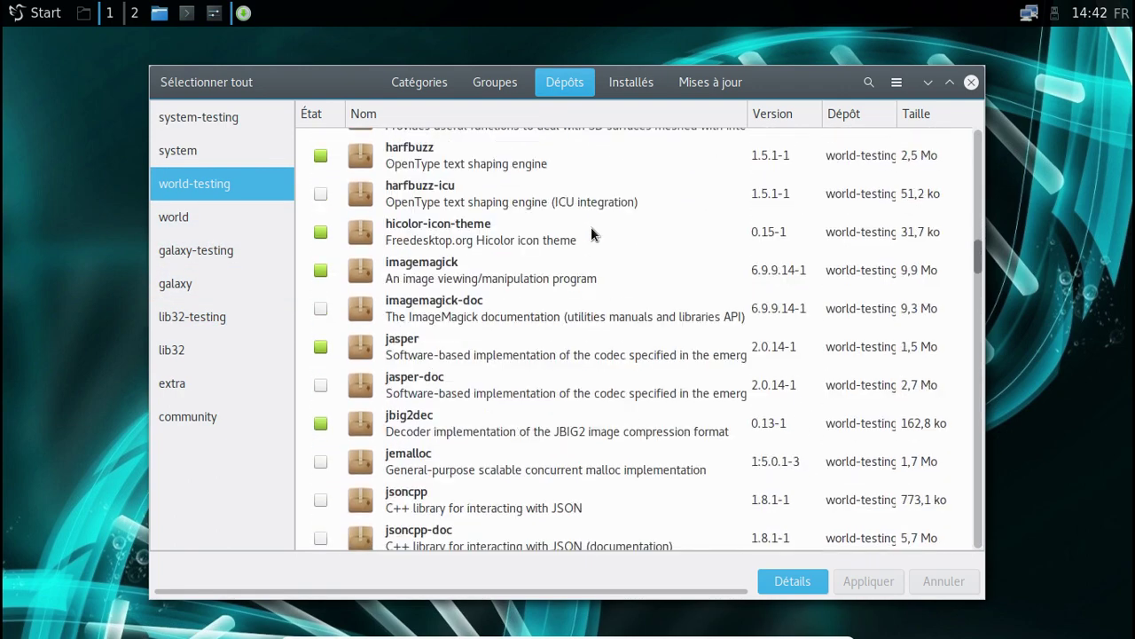
{"action": "scroll", "coordinate": [590, 229], "scroll_direction": "down", "scroll_amount": 20}
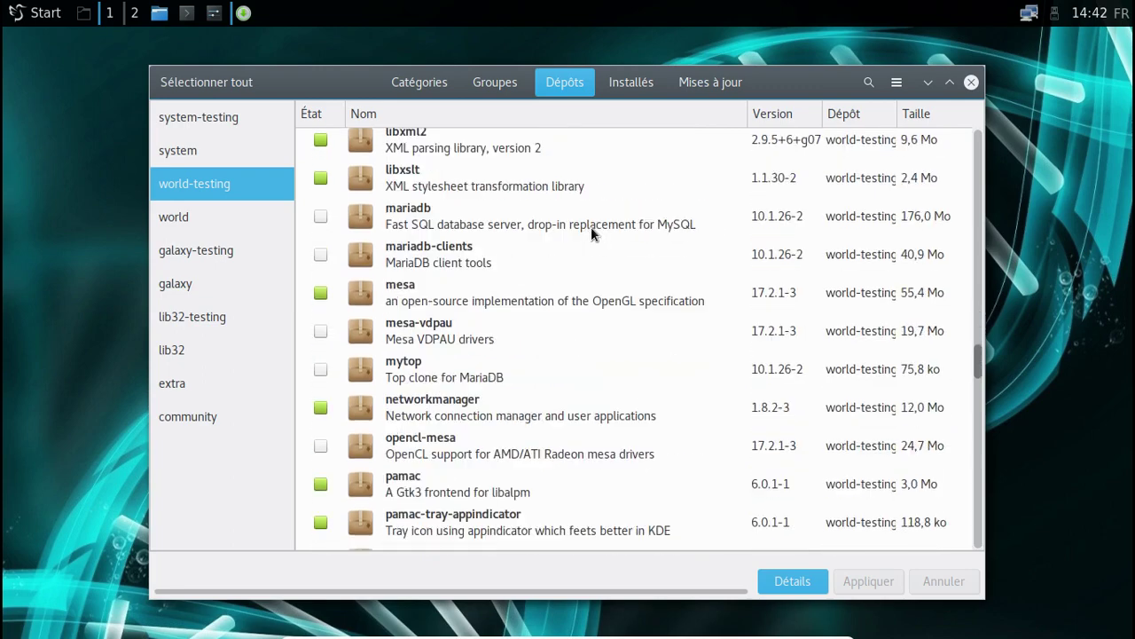
{"action": "scroll", "coordinate": [591, 226], "scroll_direction": "down", "scroll_amount": 10}
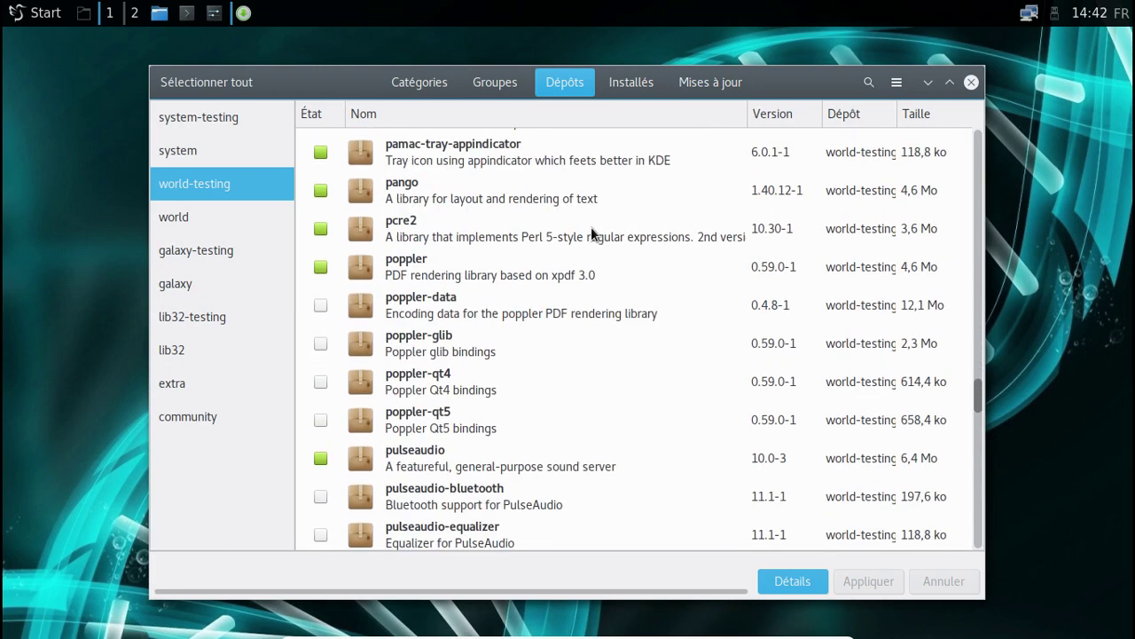
{"action": "scroll", "coordinate": [591, 227], "scroll_direction": "down", "scroll_amount": 20}
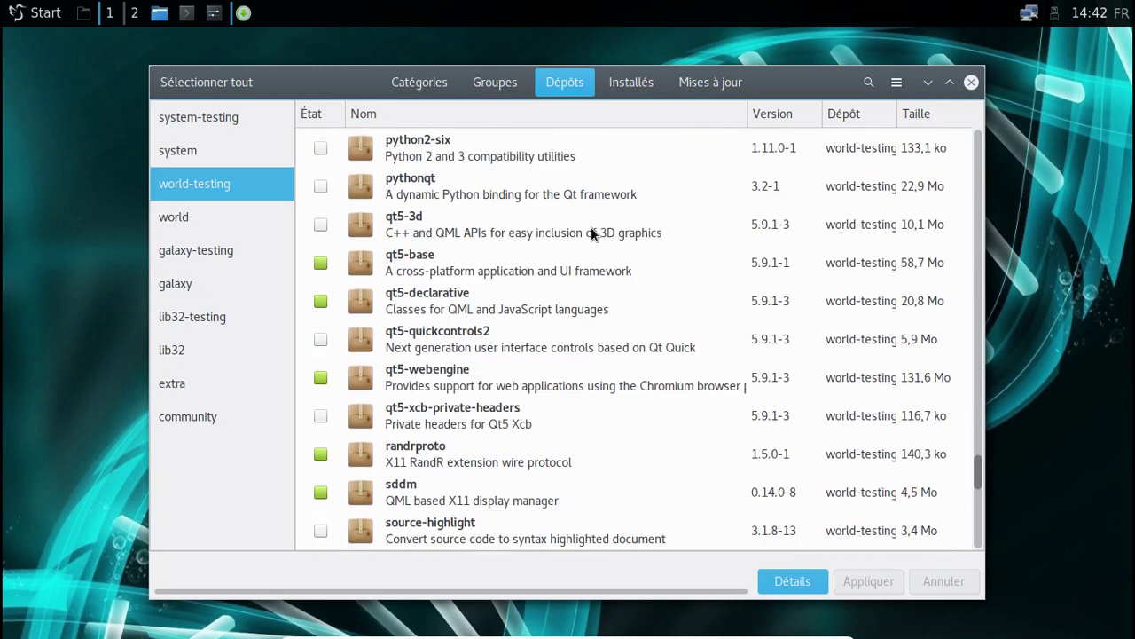
{"action": "scroll", "coordinate": [591, 232], "scroll_direction": "down", "scroll_amount": 5}
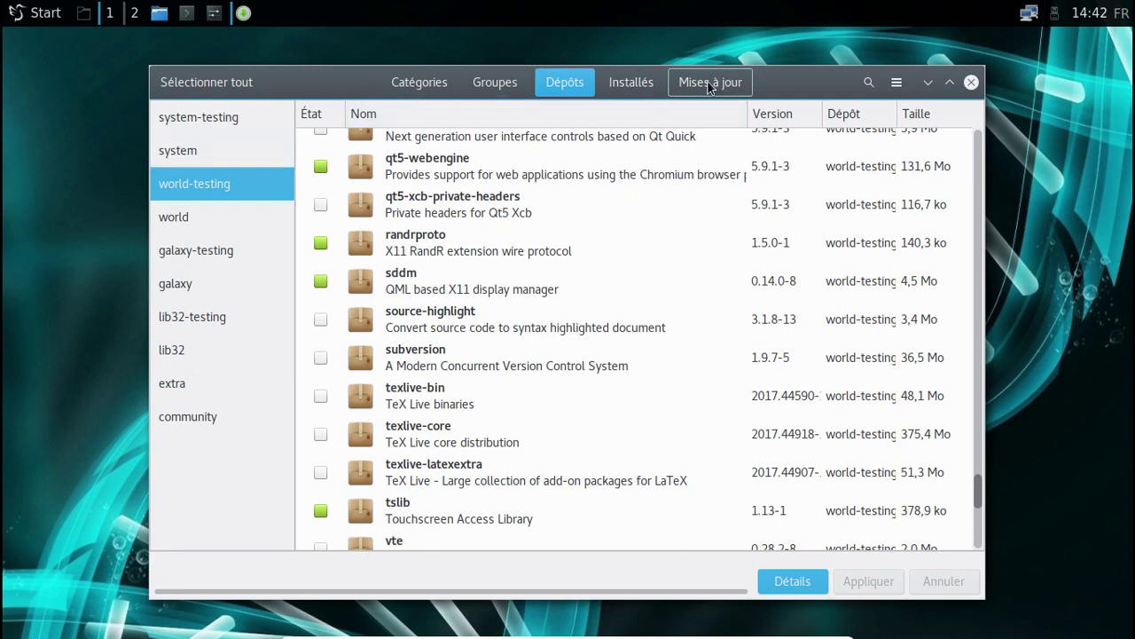
Replace the "mpd" search with "cantata" and mark the cantata package for removal
{"action": "left_click", "coordinate": [870, 81]}
{"action": "type", "text": "mpd"}
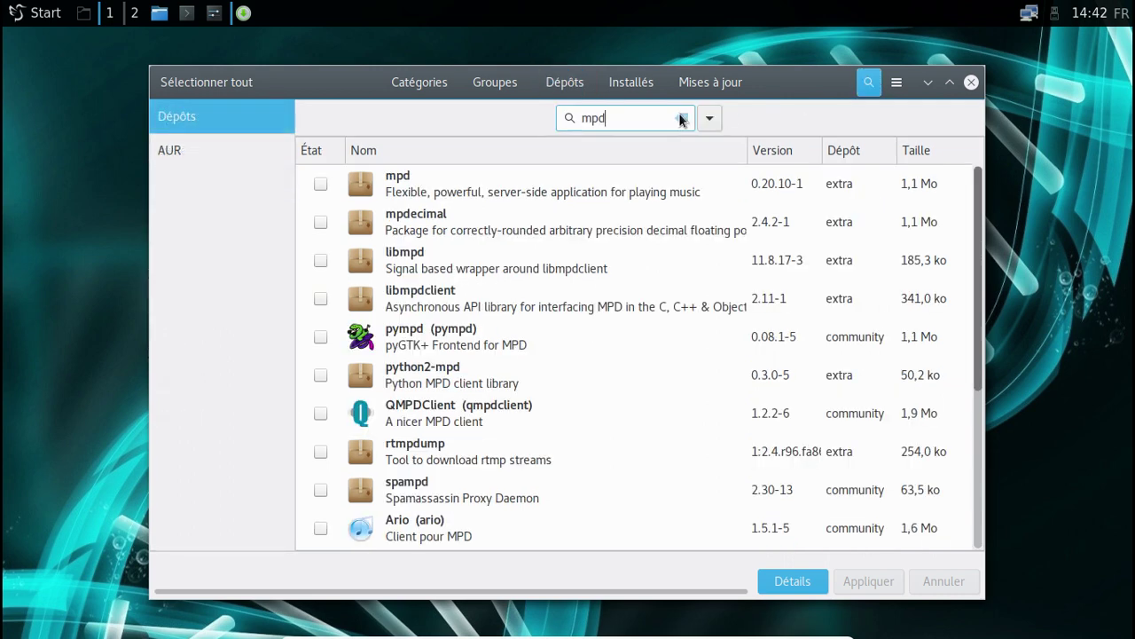
{"action": "key", "text": "ctrl+a"}
{"action": "type", "text": "cantata"}
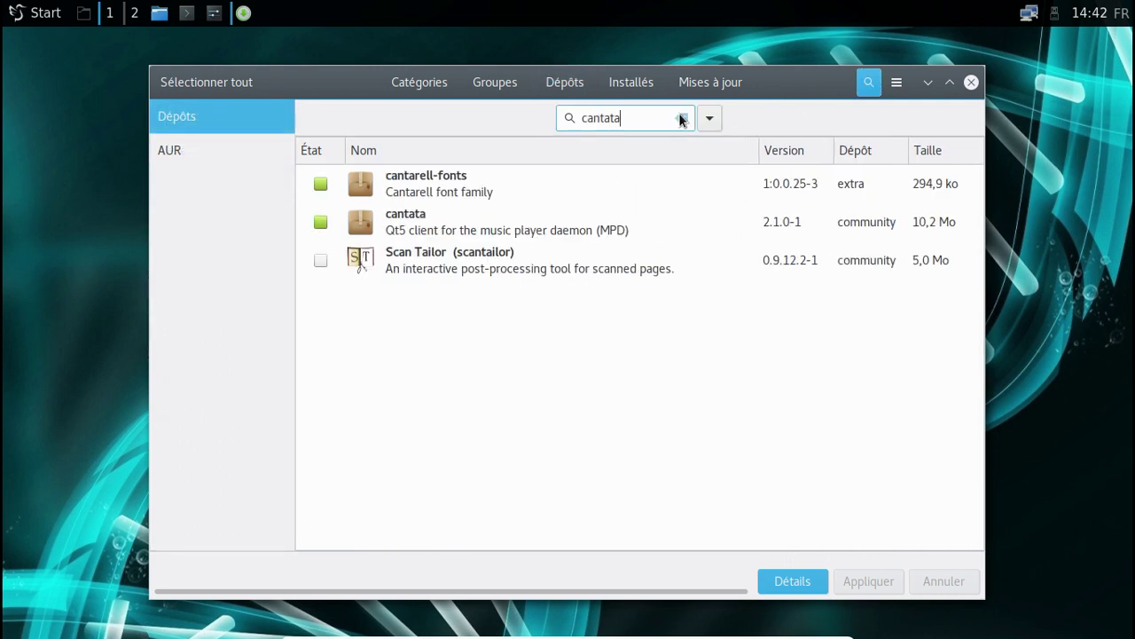
{"action": "left_click", "coordinate": [320, 185]}
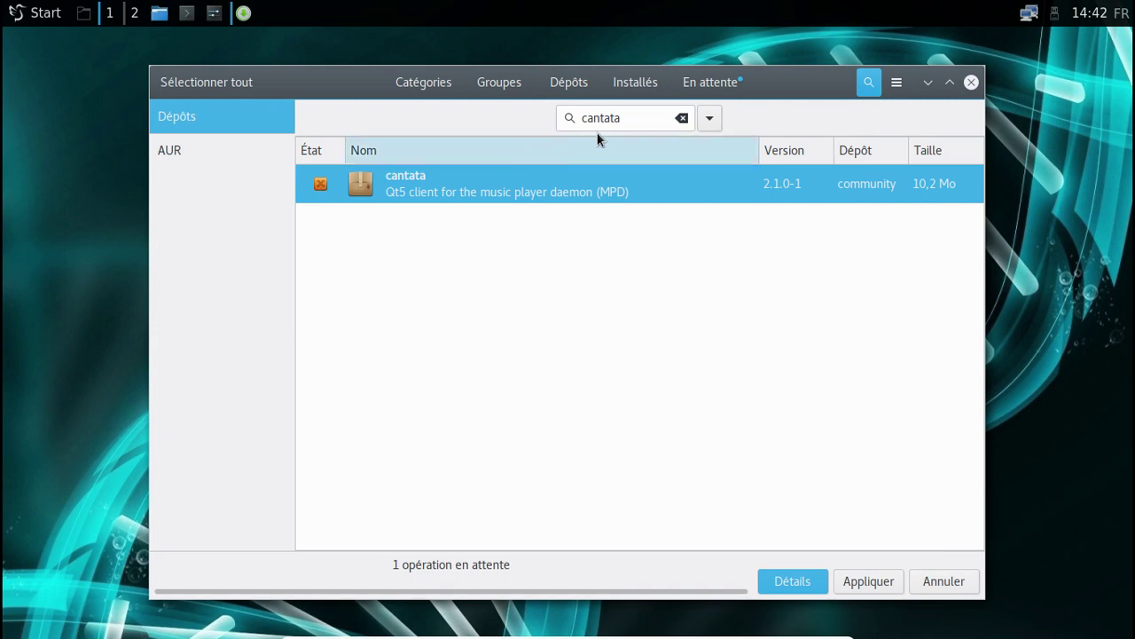
{"action": "left_click_drag", "start_coordinate": [631, 118], "coordinate": [558, 129]}
{"action": "type", "text": "son"}
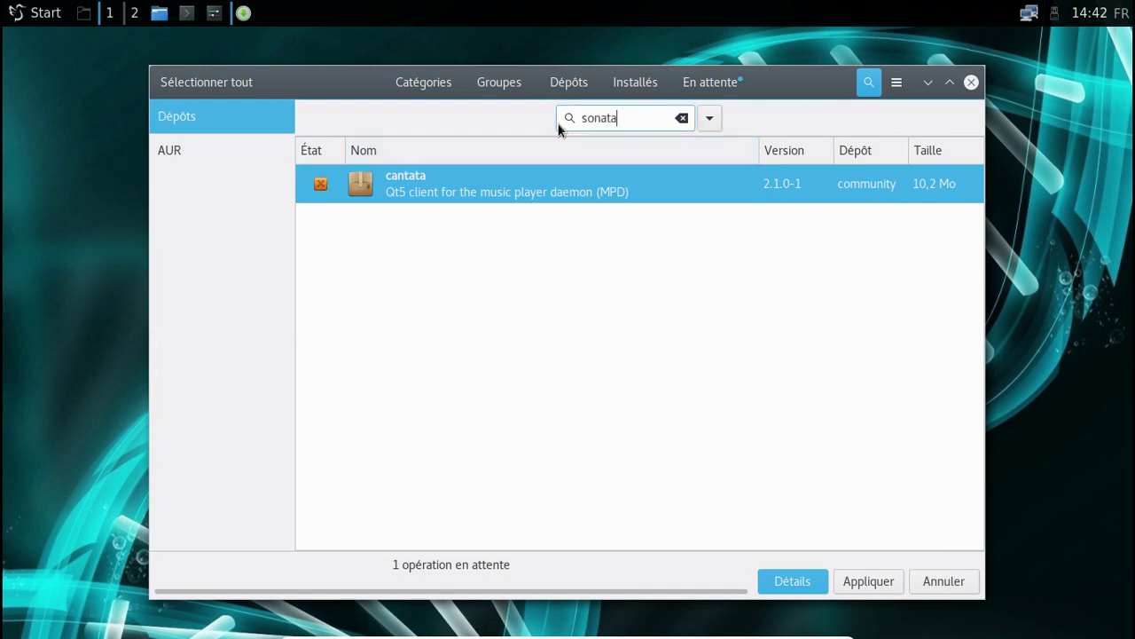
{"action": "left_click", "coordinate": [320, 184]}
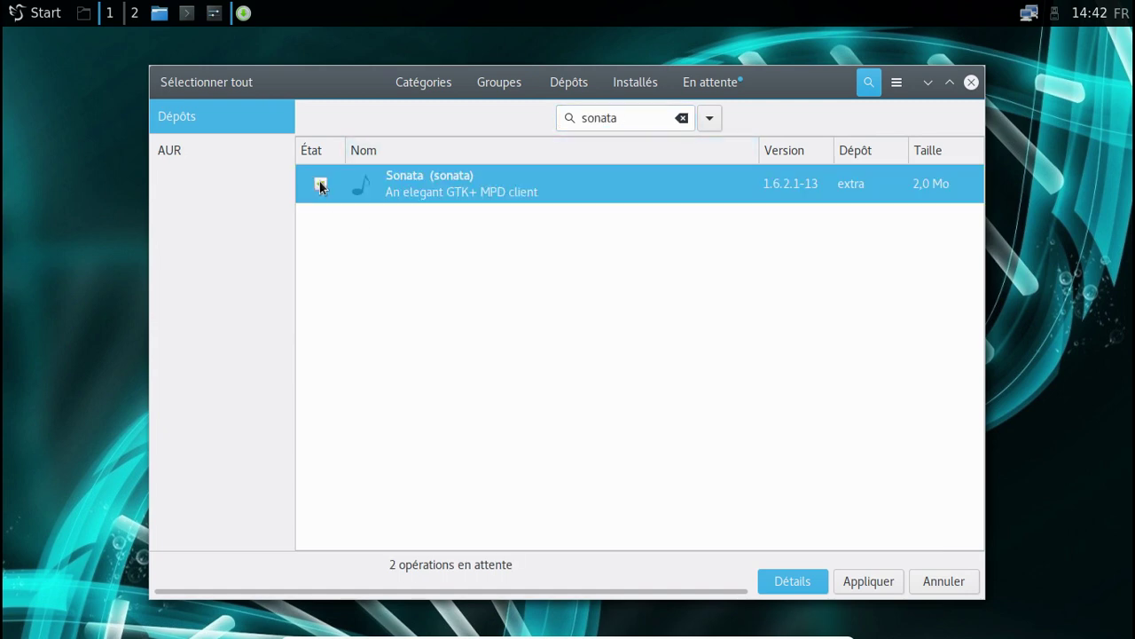
{"action": "left_click", "coordinate": [319, 184]}
Search for "clementine", mark Clementine Music Player for installation, then apply and validate the pending operations
{"action": "double_click", "coordinate": [574, 119]}
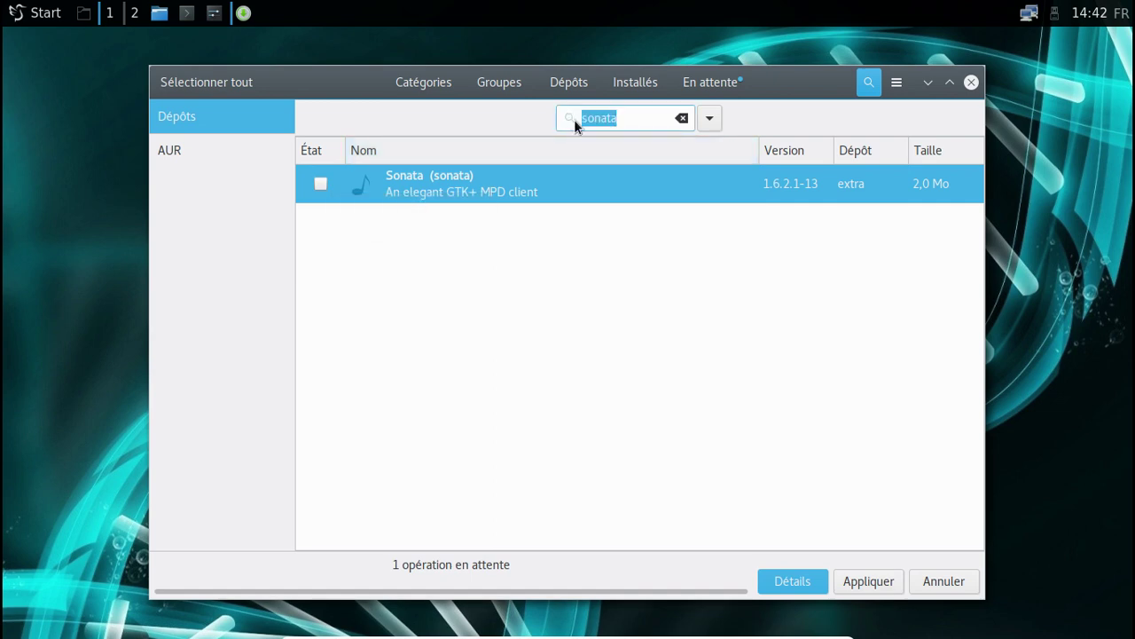
{"action": "type", "text": "clementine"}
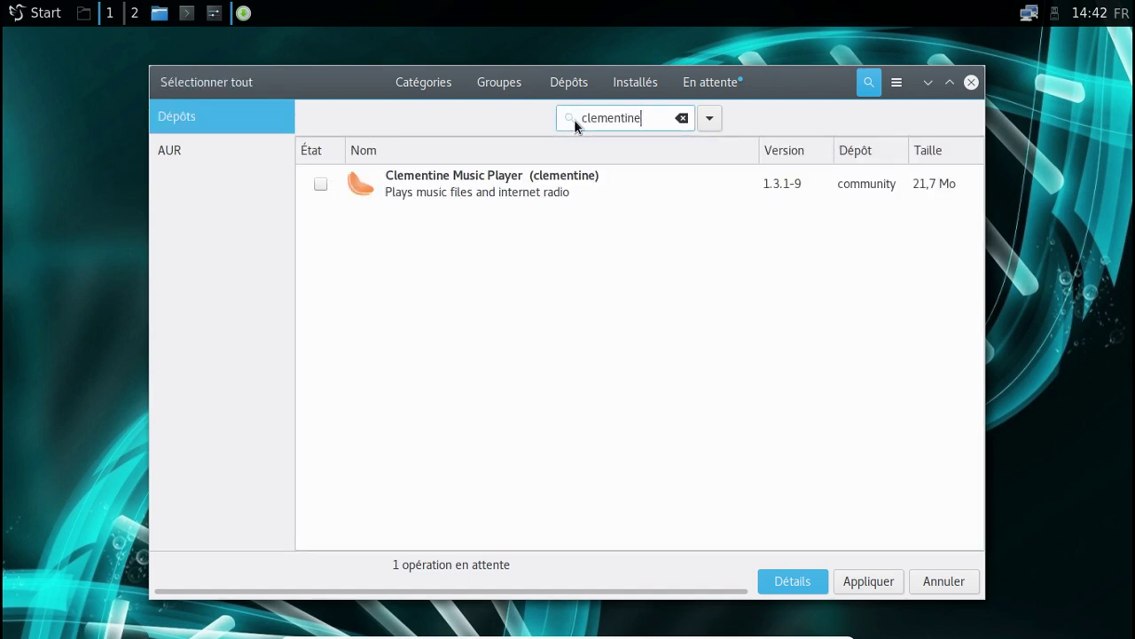
{"action": "left_click", "coordinate": [321, 184]}
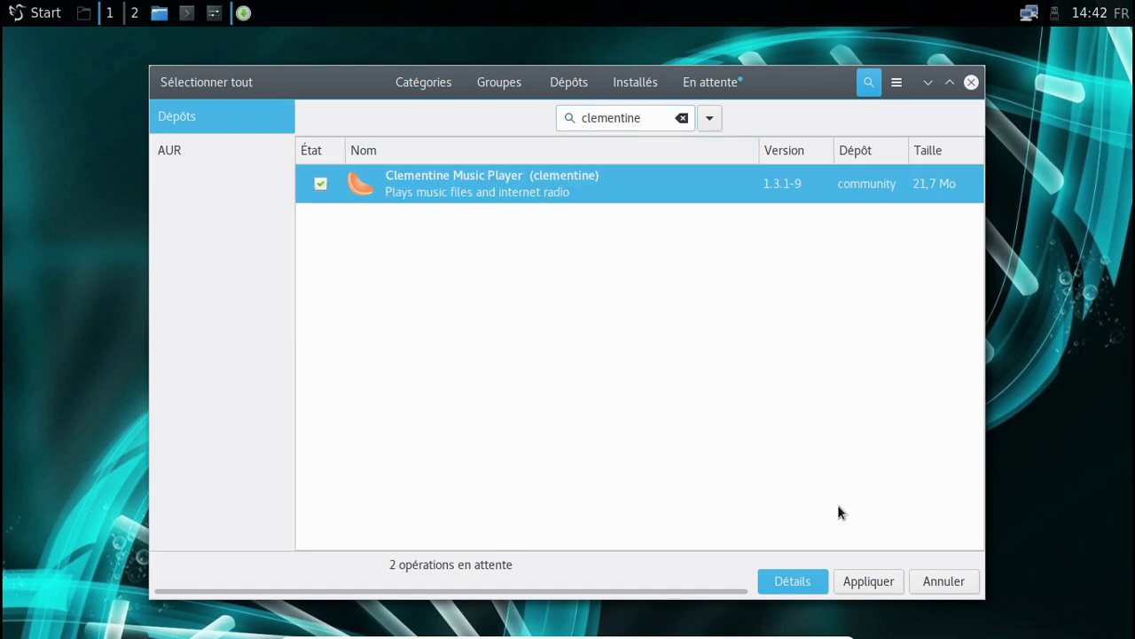
{"action": "left_click", "coordinate": [857, 583]}
{"action": "left_click", "coordinate": [792, 477]}
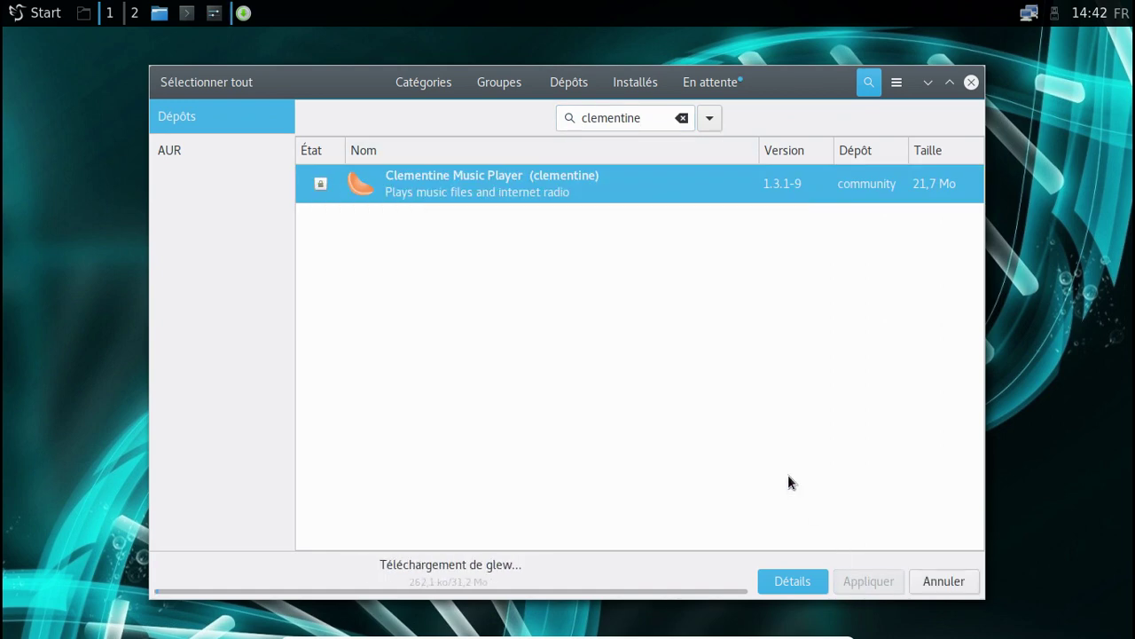
Launch Firefox, close its blank new tab to view the privacy notice page, and close the browser
{"action": "left_click", "coordinate": [46, 18]}
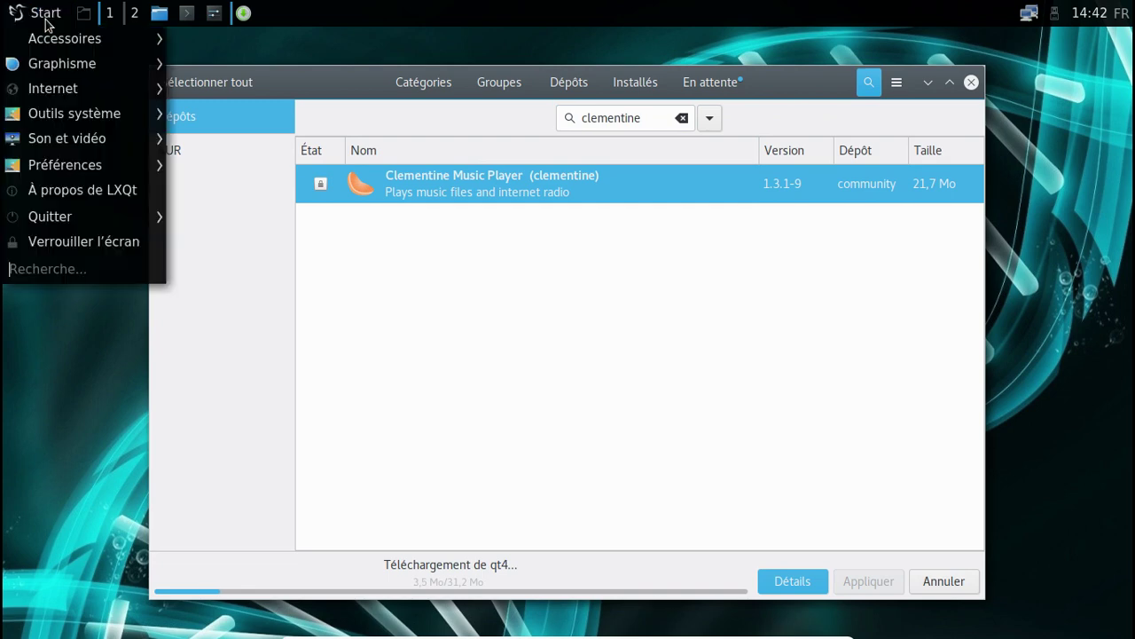
{"action": "mouse_move", "coordinate": [76, 90]}
{"action": "left_click", "coordinate": [186, 137]}
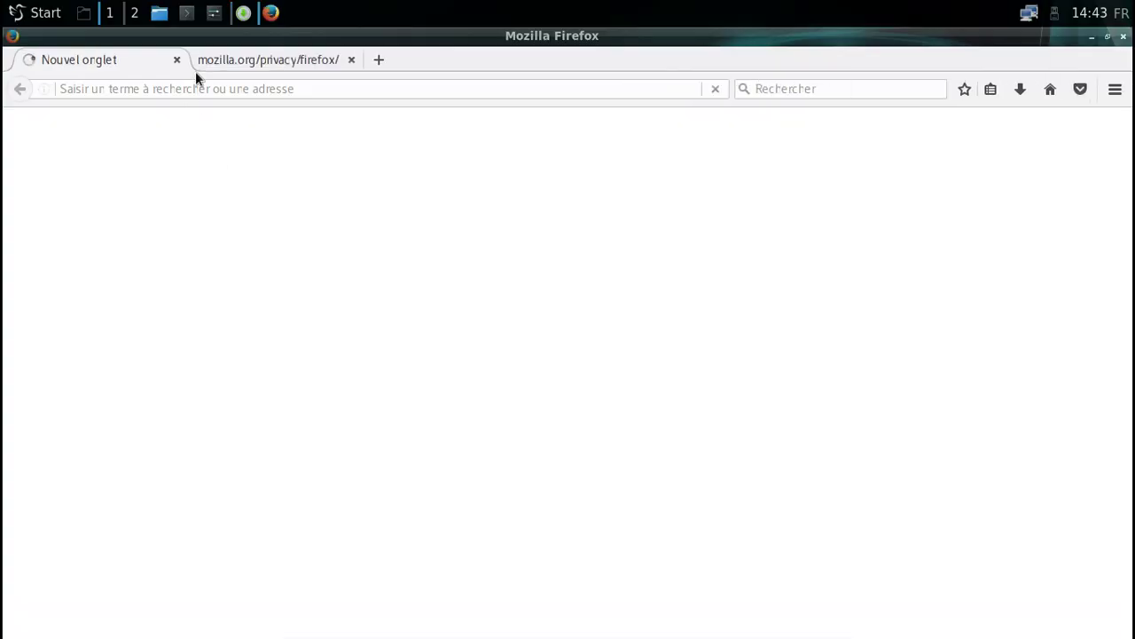
{"action": "left_click", "coordinate": [176, 60]}
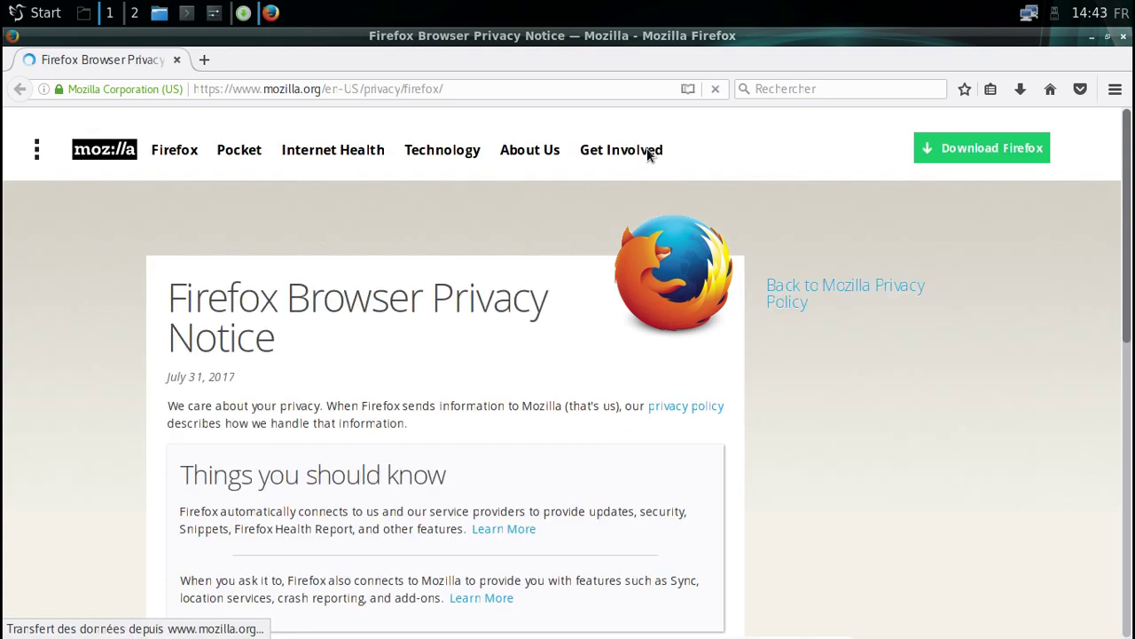
{"action": "left_click", "coordinate": [1122, 39]}
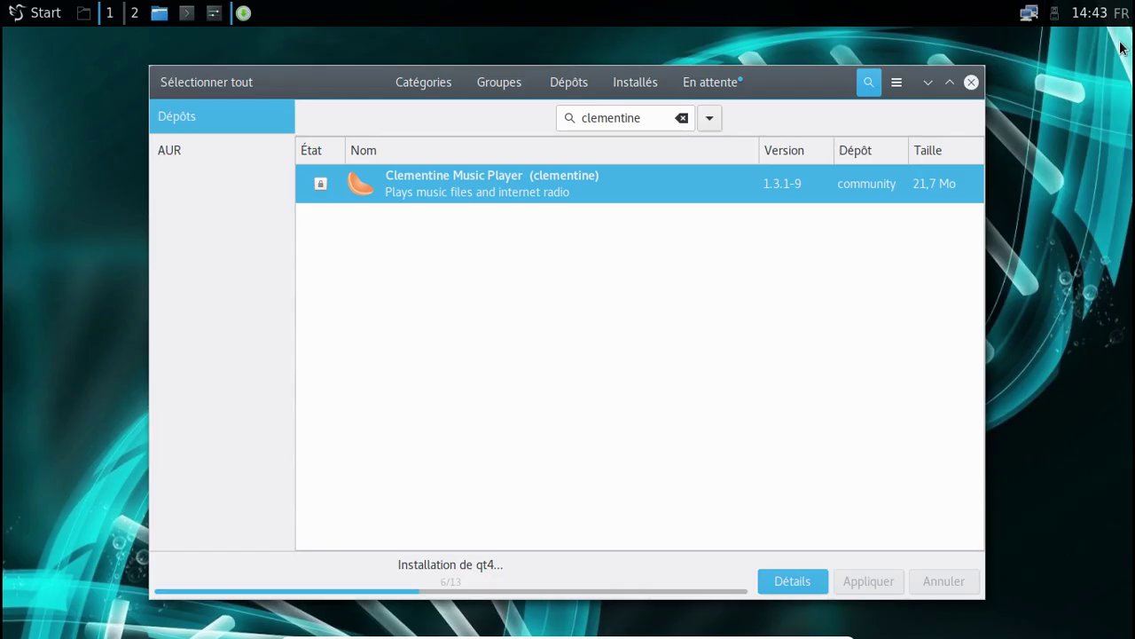
{"action": "left_click", "coordinate": [22, 11]}
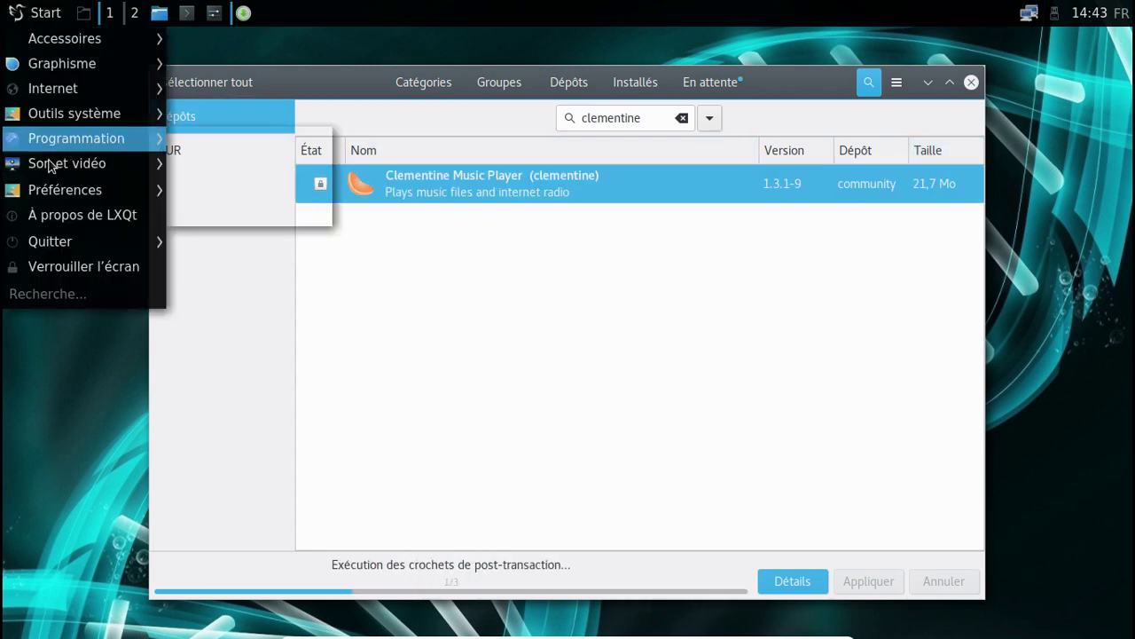
{"action": "mouse_move", "coordinate": [41, 169]}
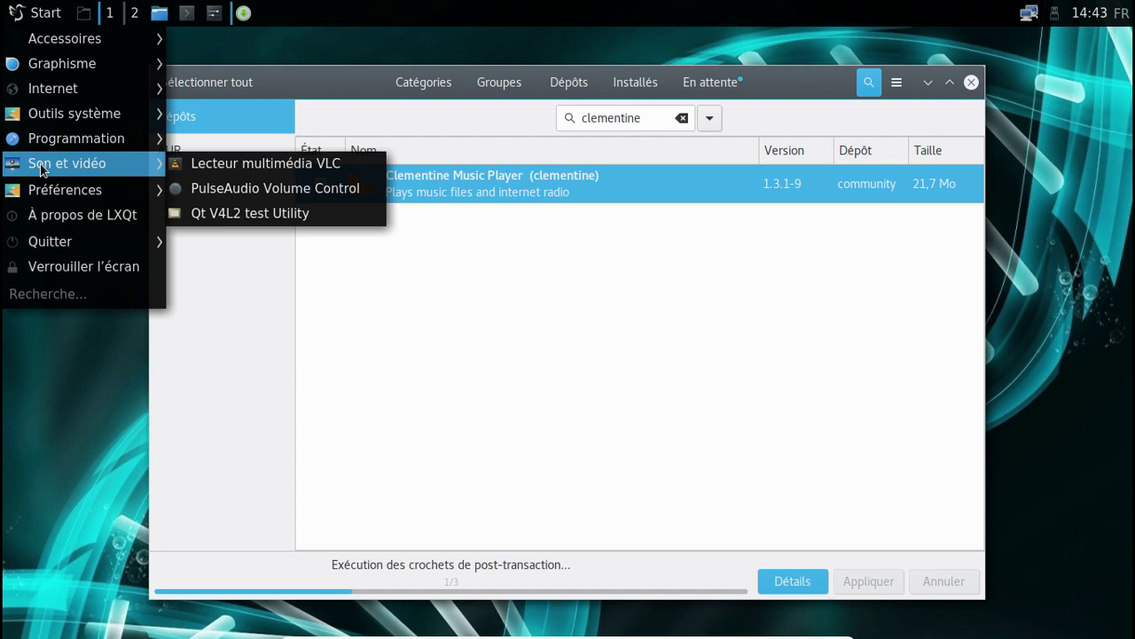
{"action": "key", "text": "Escape"}
{"action": "key", "text": "Escape"}
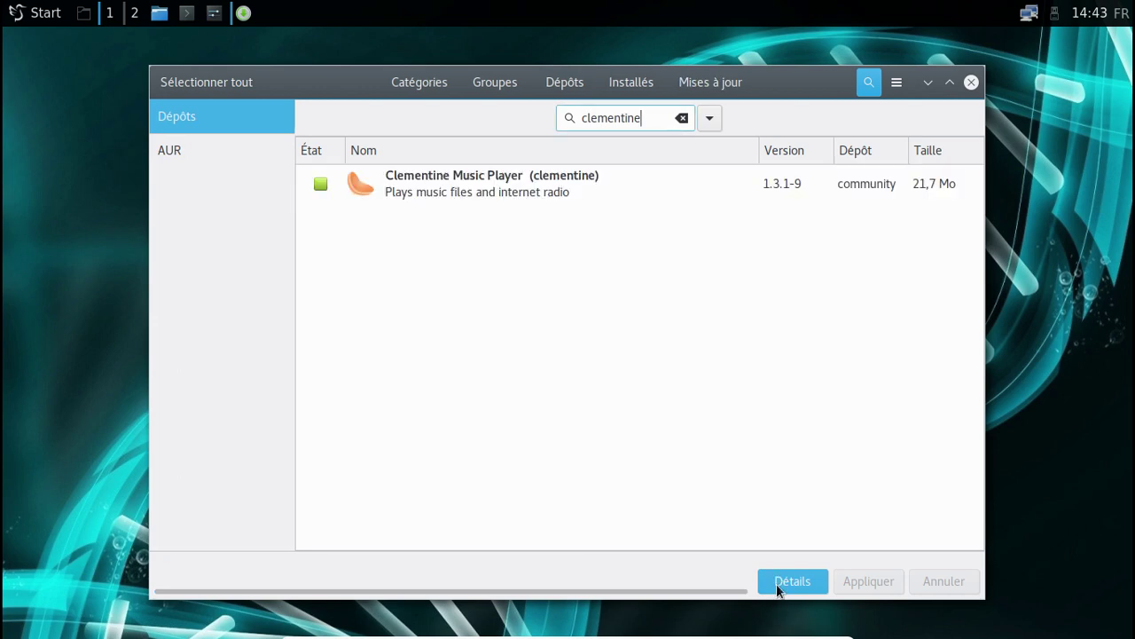
Close the package manager and launch the Clementine music player
{"action": "left_click", "coordinate": [972, 82]}
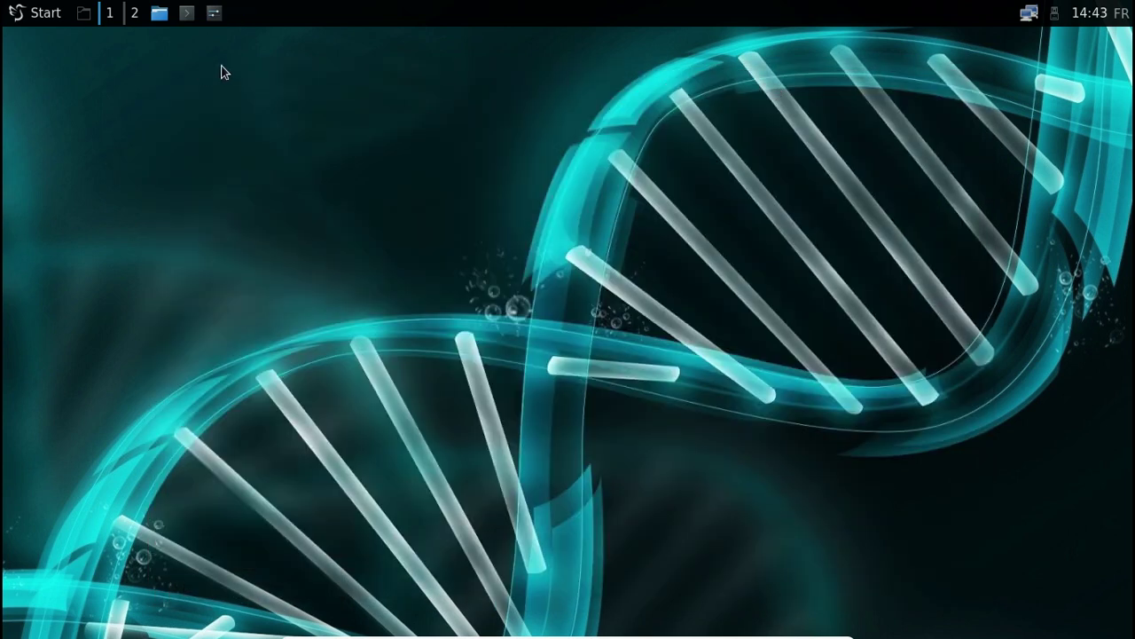
{"action": "left_click", "coordinate": [45, 12]}
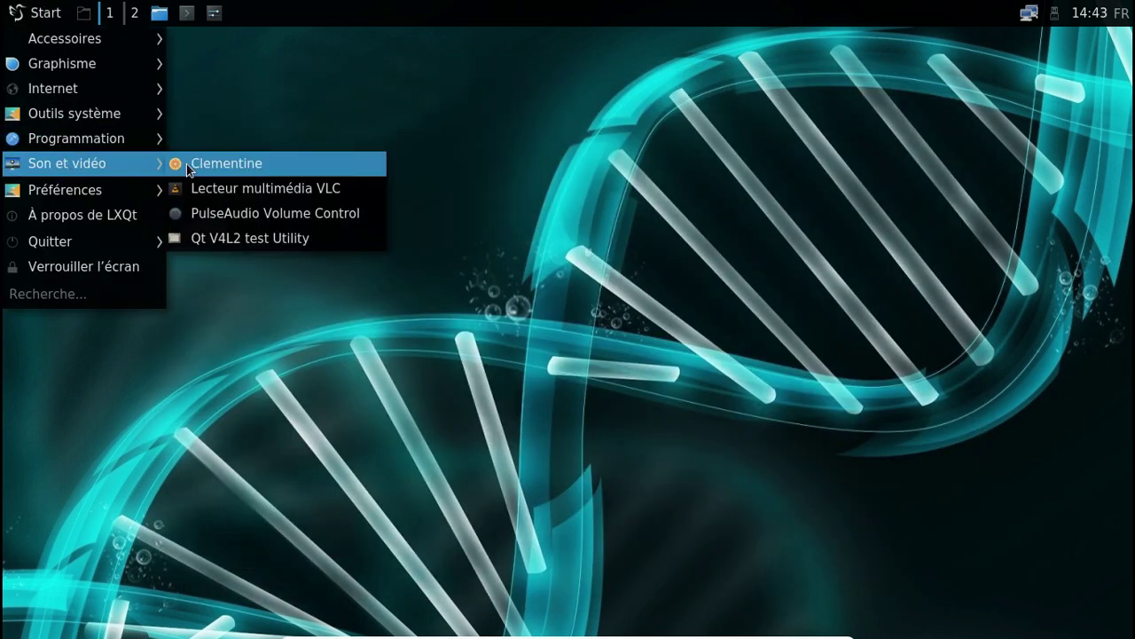
{"action": "left_click", "coordinate": [191, 165]}
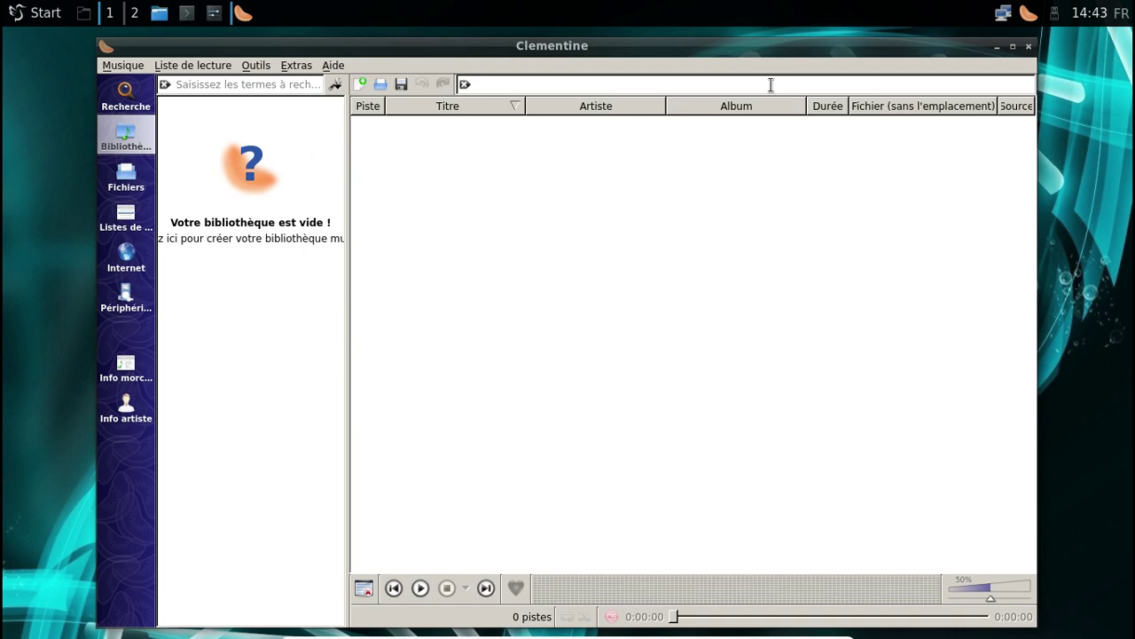
Launch the Firefox browser while keeping Clementine running
{"action": "left_click", "coordinate": [44, 12]}
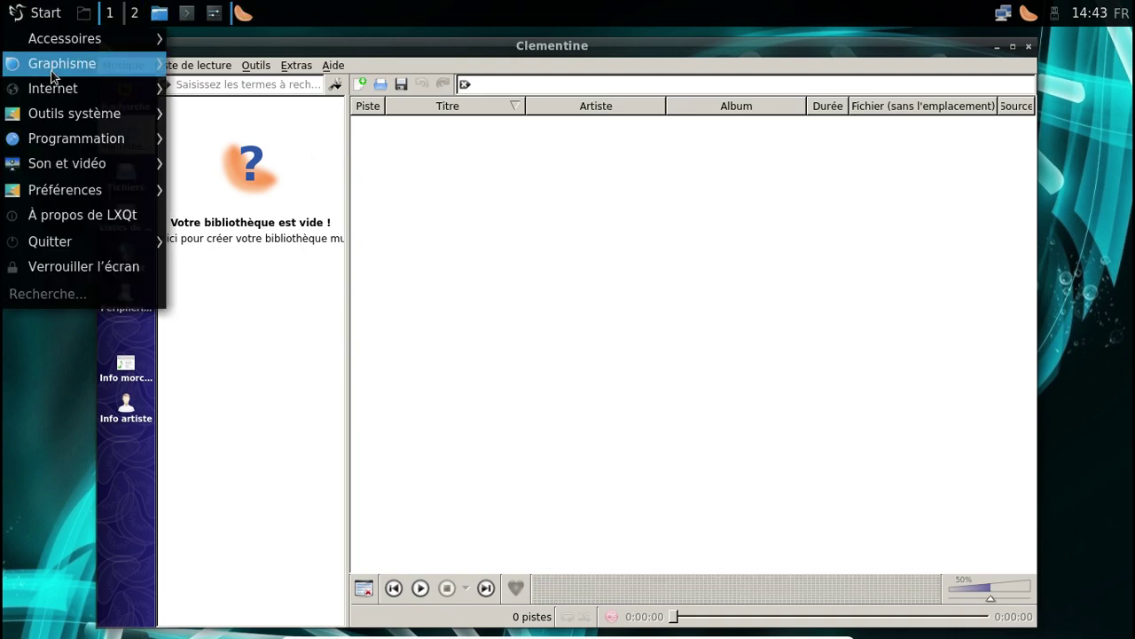
{"action": "mouse_move", "coordinate": [54, 89]}
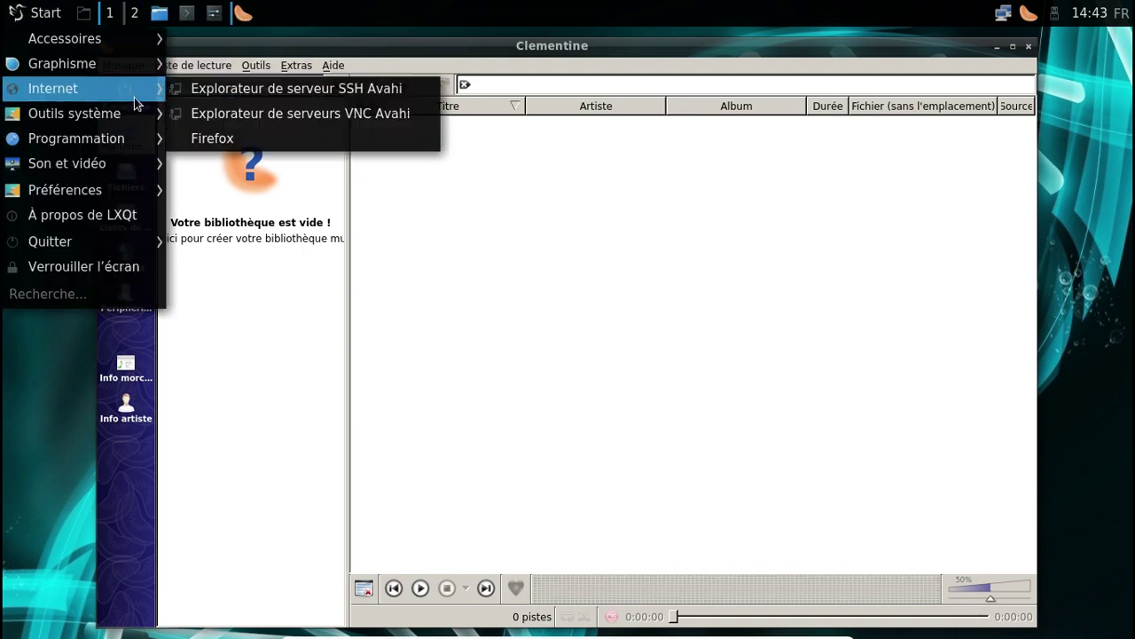
{"action": "left_click", "coordinate": [255, 141]}
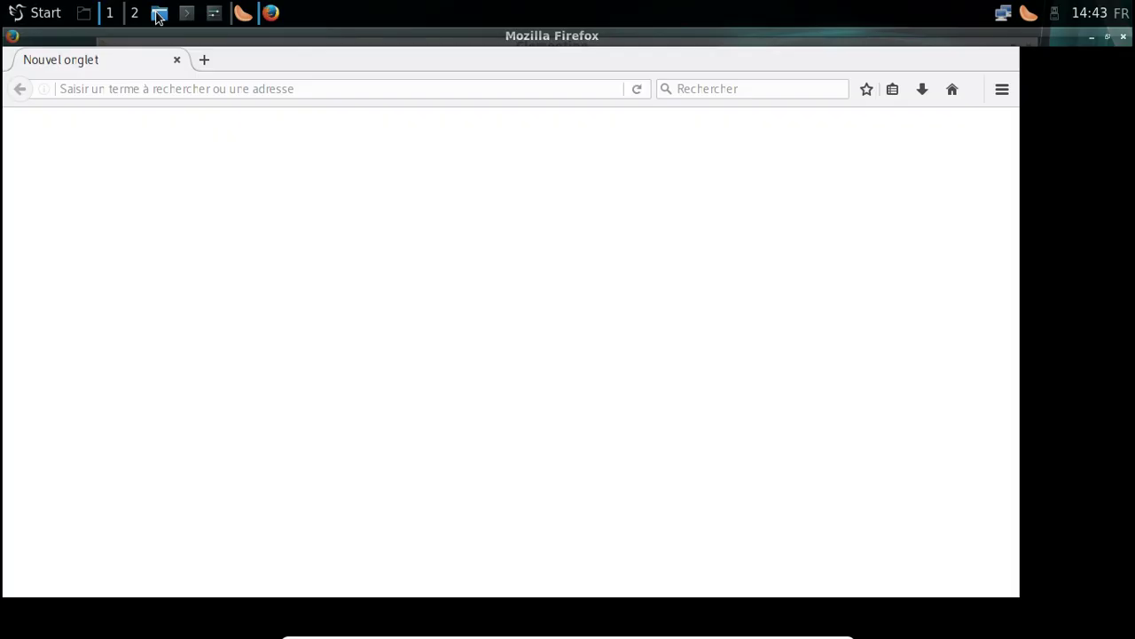
Open the file manager, try to browse the network location (Réseau), and close the window
{"action": "left_click", "coordinate": [159, 13]}
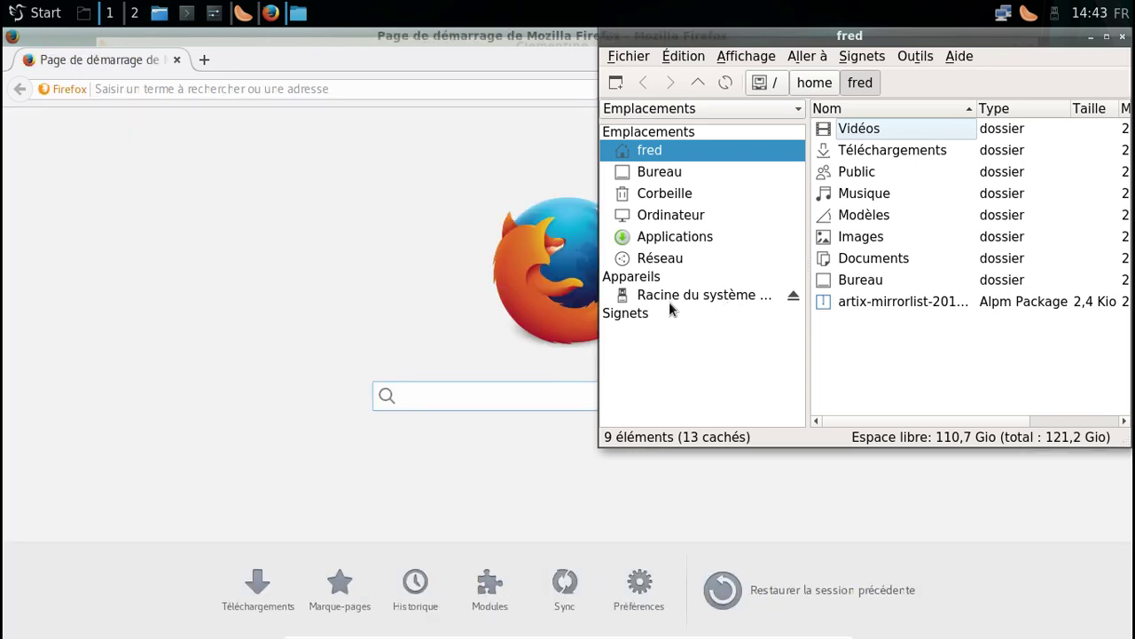
{"action": "left_click", "coordinate": [660, 258]}
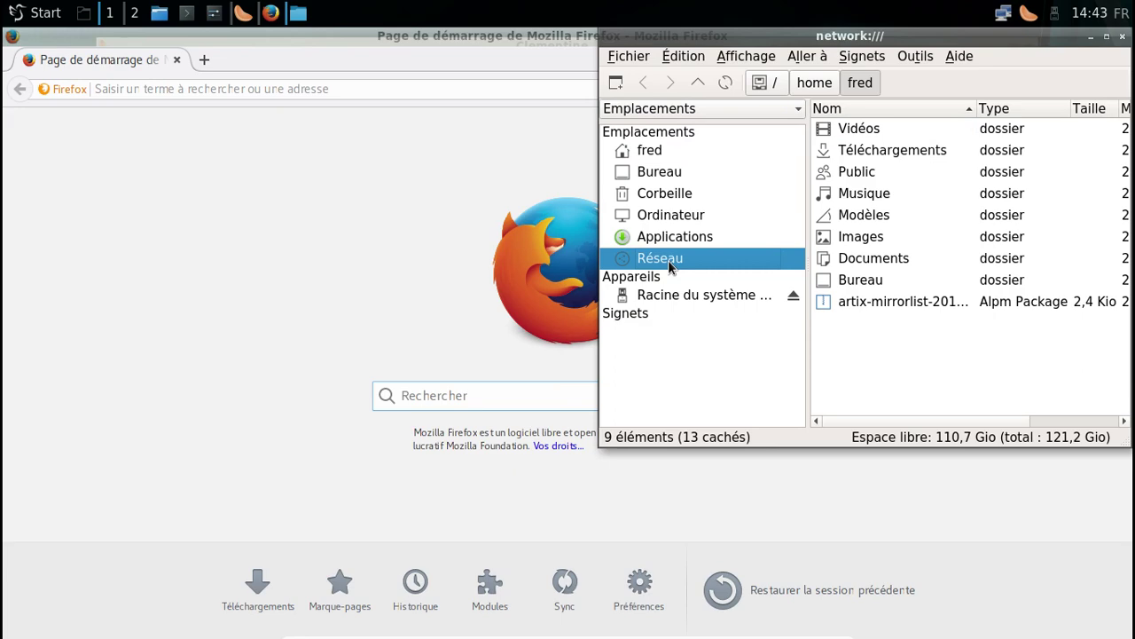
{"action": "left_click_drag", "start_coordinate": [827, 44], "coordinate": [504, 101]}
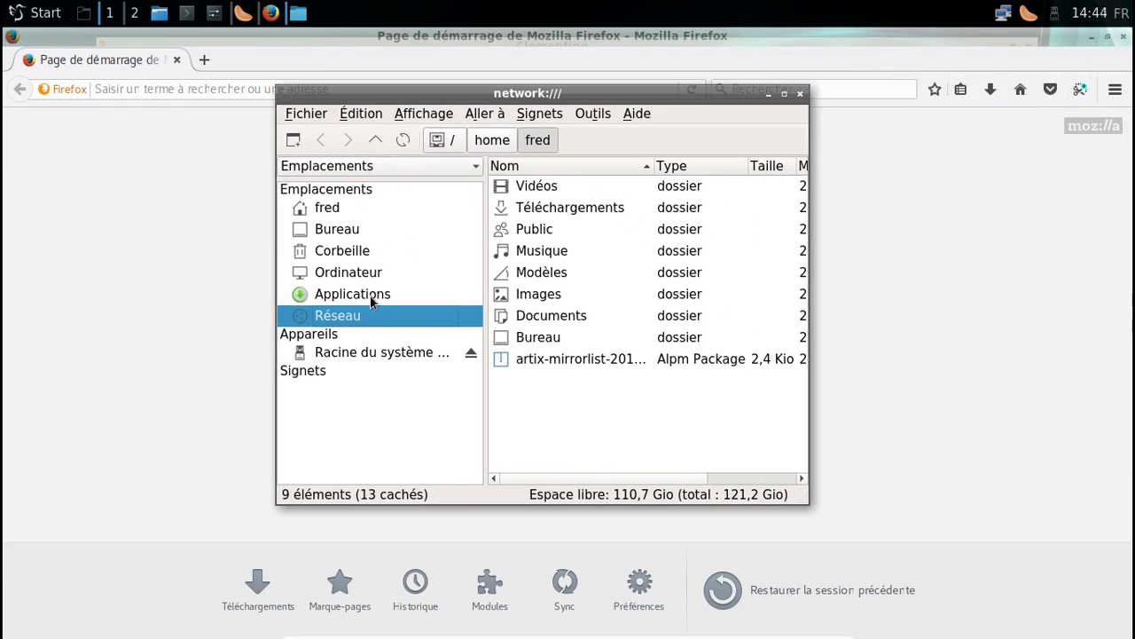
{"action": "left_click", "coordinate": [797, 95]}
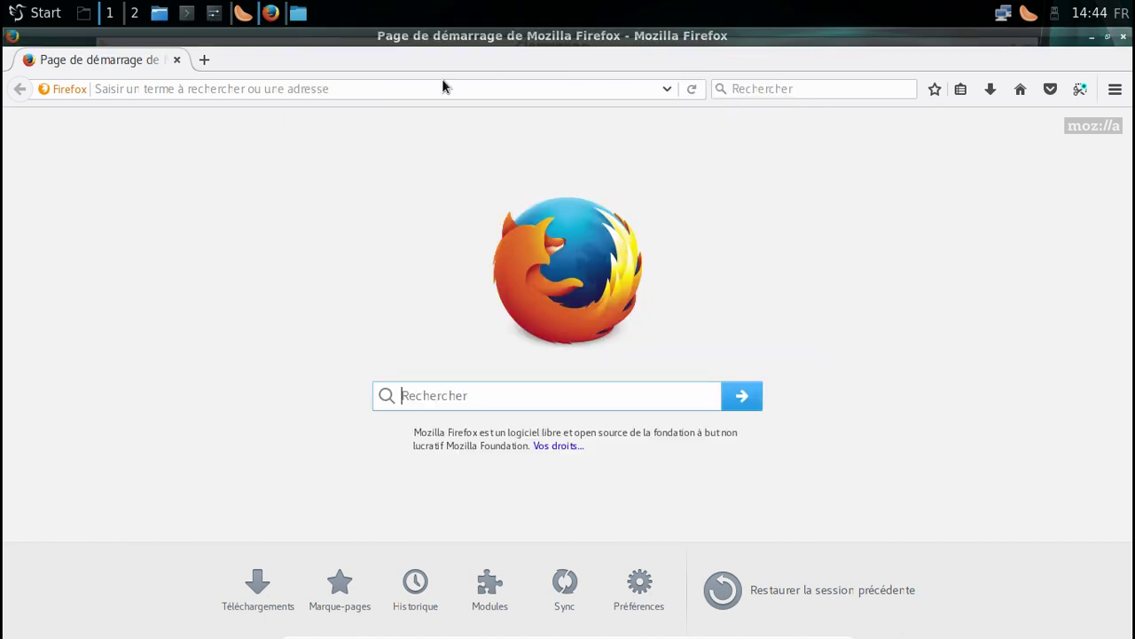
Load the altermusique.org website in Firefox
{"action": "left_click", "coordinate": [400, 94]}
{"action": "type", "text": "a"}
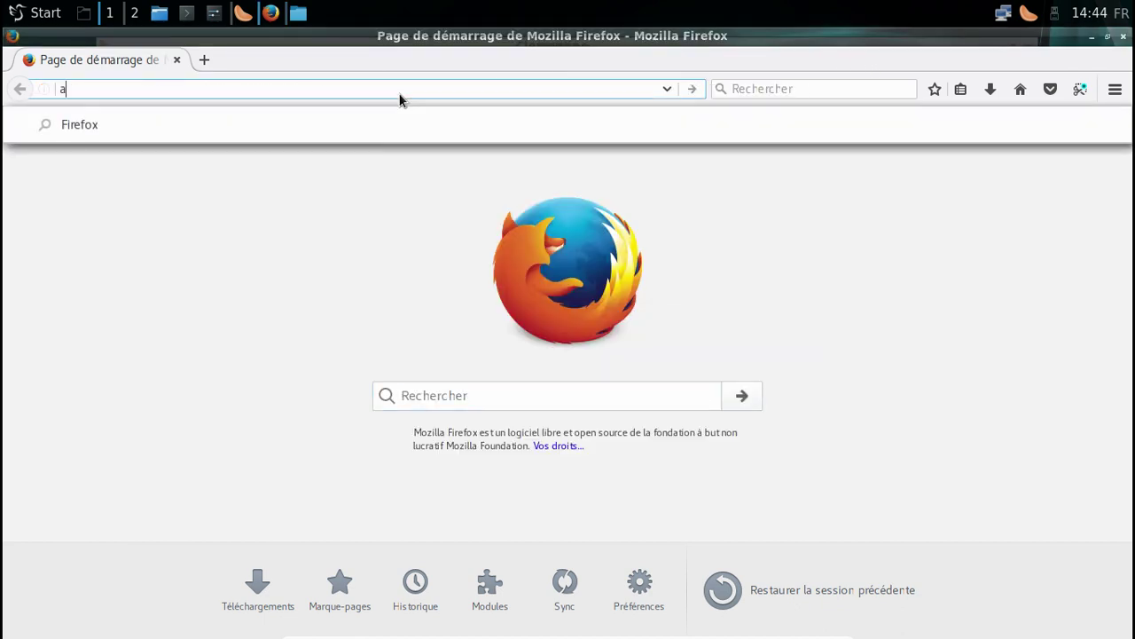
{"action": "type", "text": "ltermusiq"}
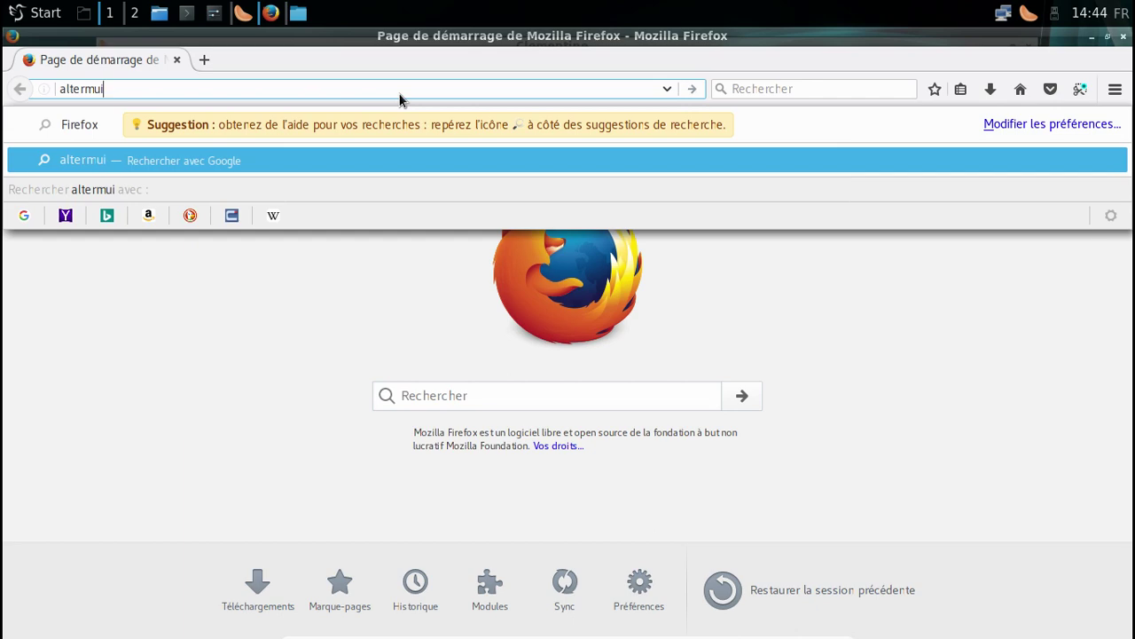
{"action": "type", "text": "ue.org"}
{"action": "key", "text": "Return"}
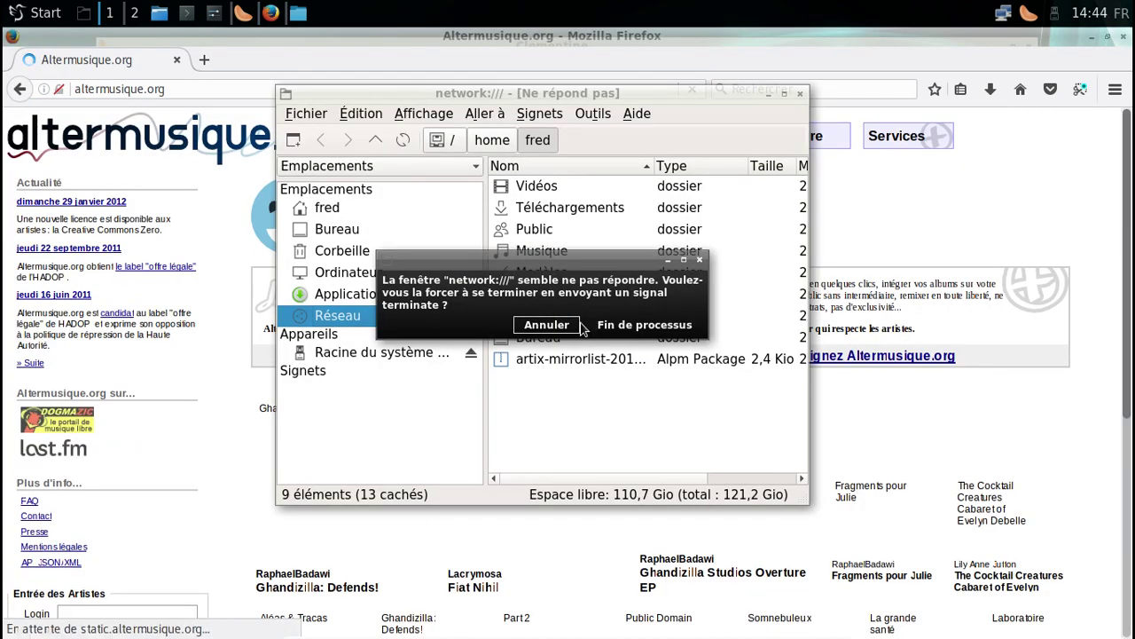
Force the unresponsive file manager process to end and open the Fiat Nihil album page on altermusique.org
{"action": "left_click", "coordinate": [624, 325]}
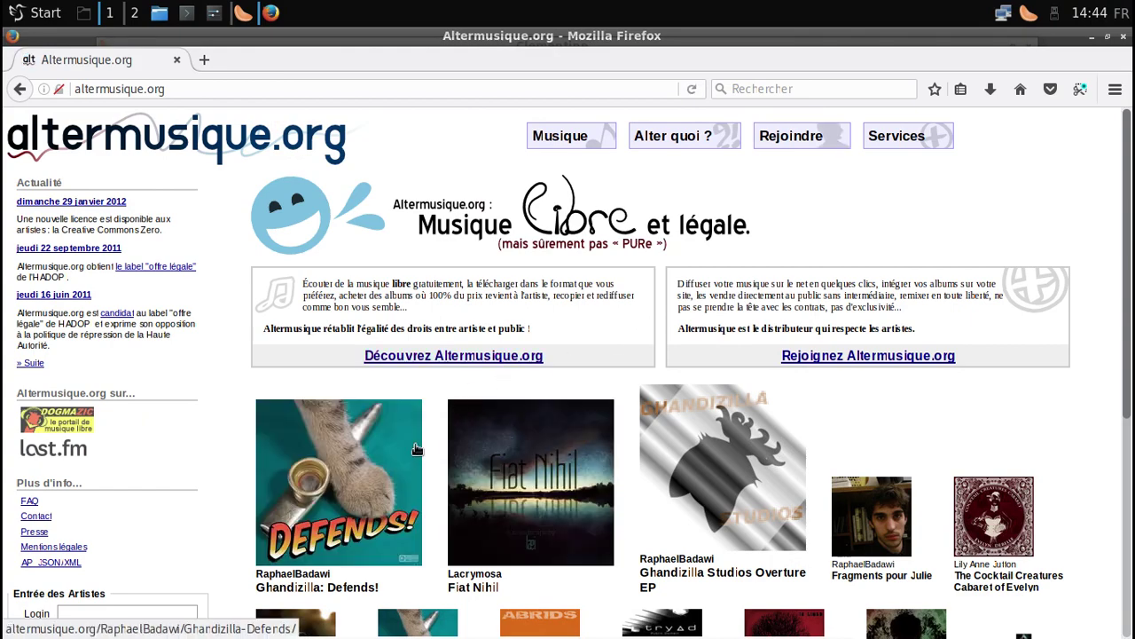
{"action": "left_click", "coordinate": [486, 480]}
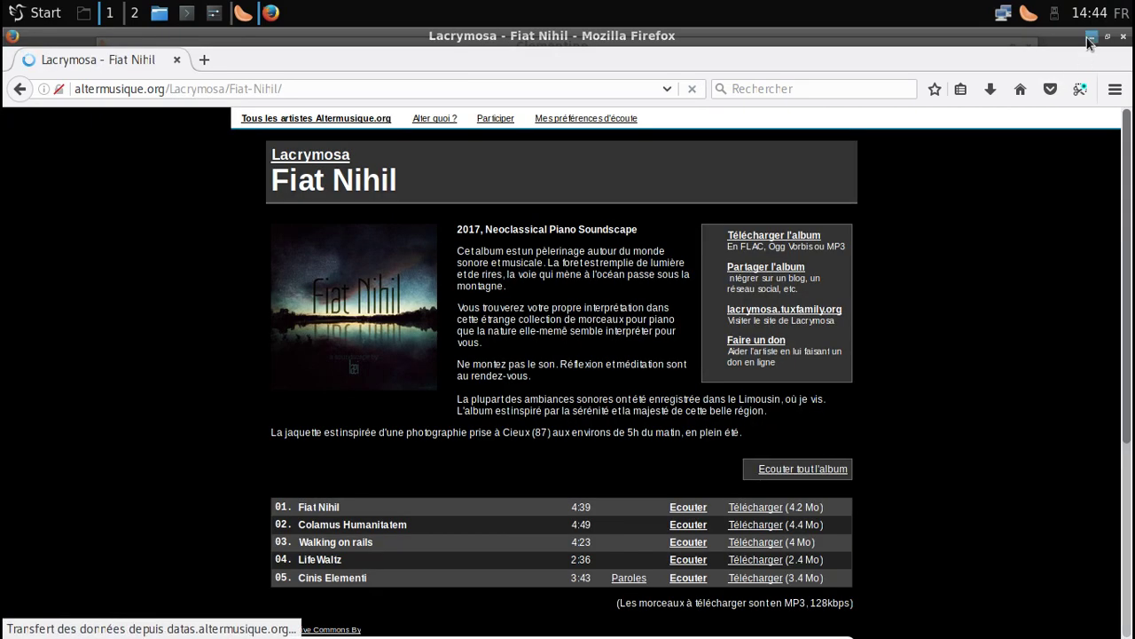
Minimize Firefox, launch the package manager and search for "gvfs" packages
{"action": "left_click", "coordinate": [1092, 37]}
{"action": "left_click", "coordinate": [44, 13]}
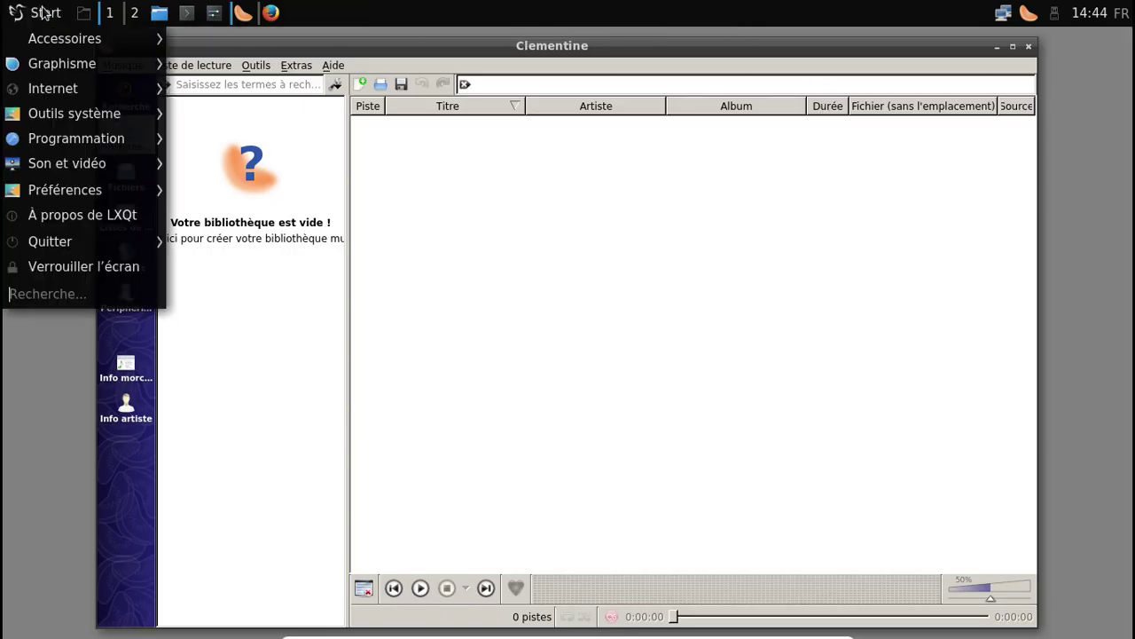
{"action": "mouse_move", "coordinate": [75, 126]}
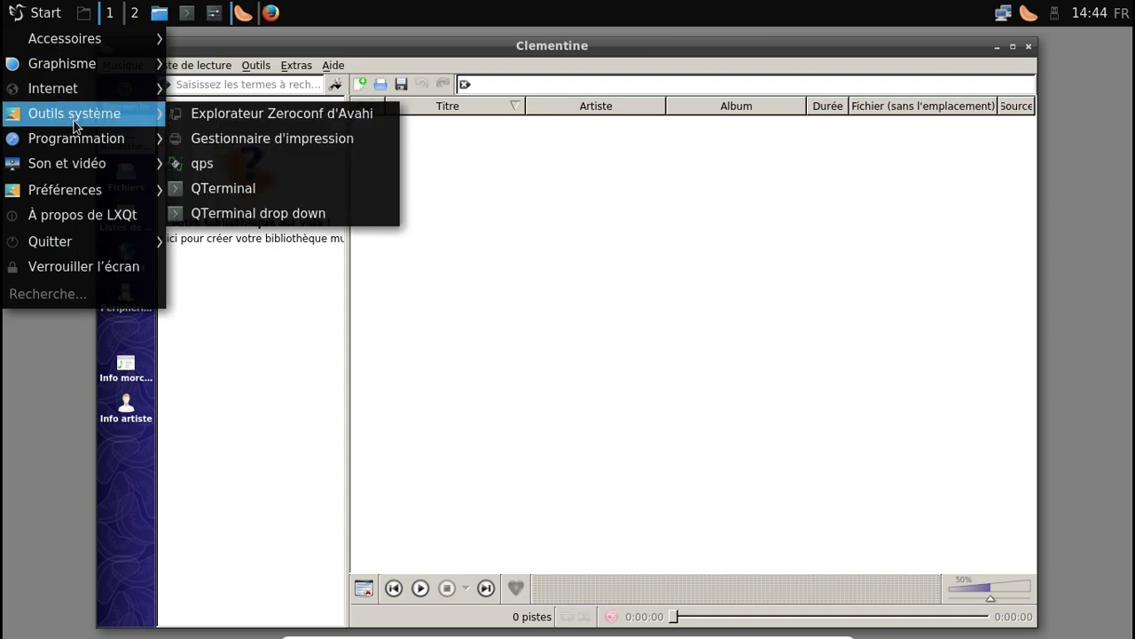
{"action": "mouse_move", "coordinate": [85, 149]}
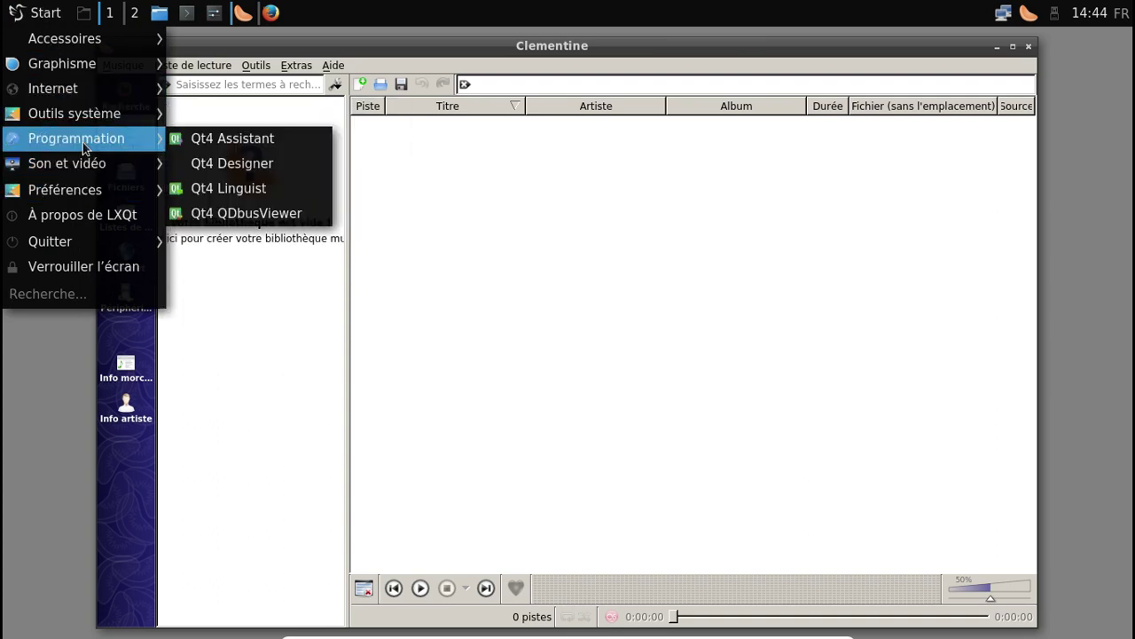
{"action": "mouse_move", "coordinate": [89, 122]}
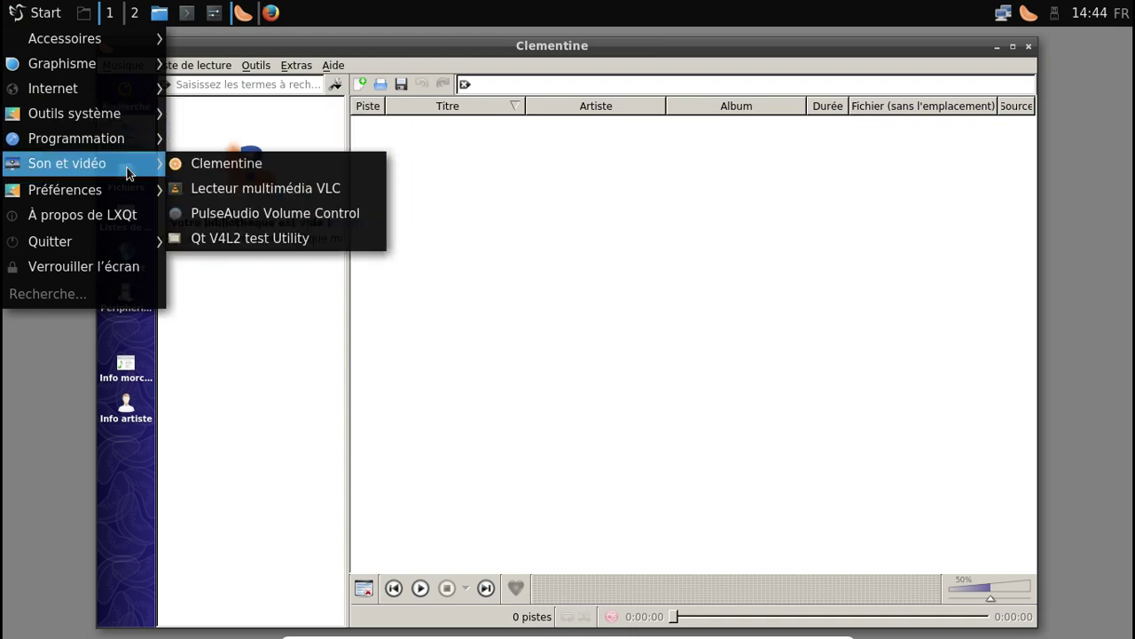
{"action": "mouse_move", "coordinate": [133, 43]}
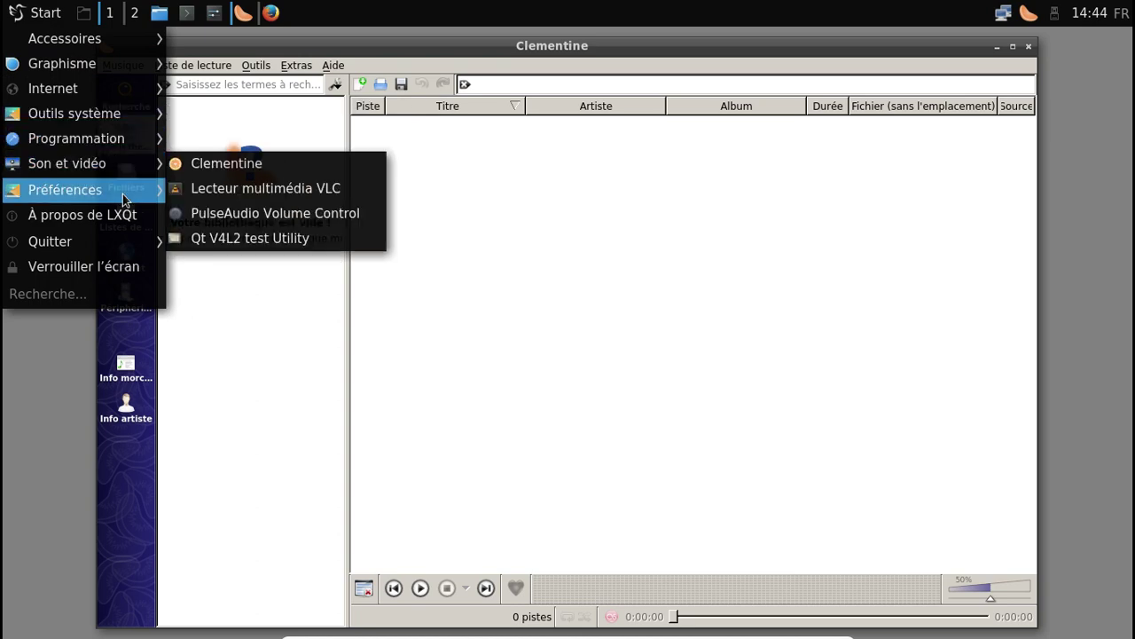
{"action": "left_click", "coordinate": [286, 220]}
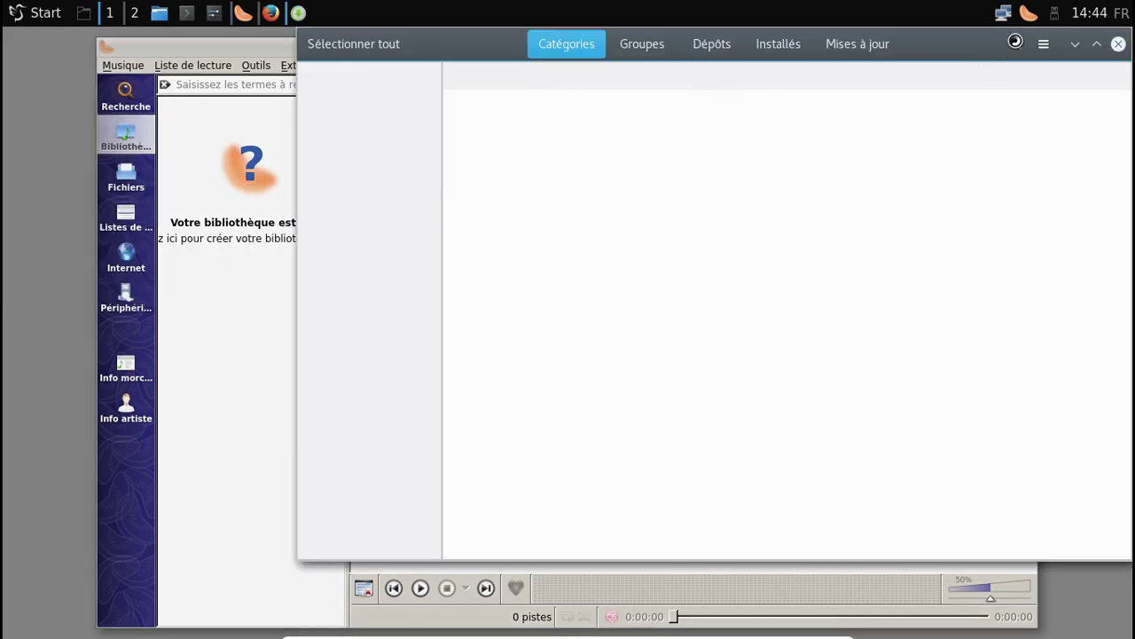
{"action": "left_click", "coordinate": [1015, 44]}
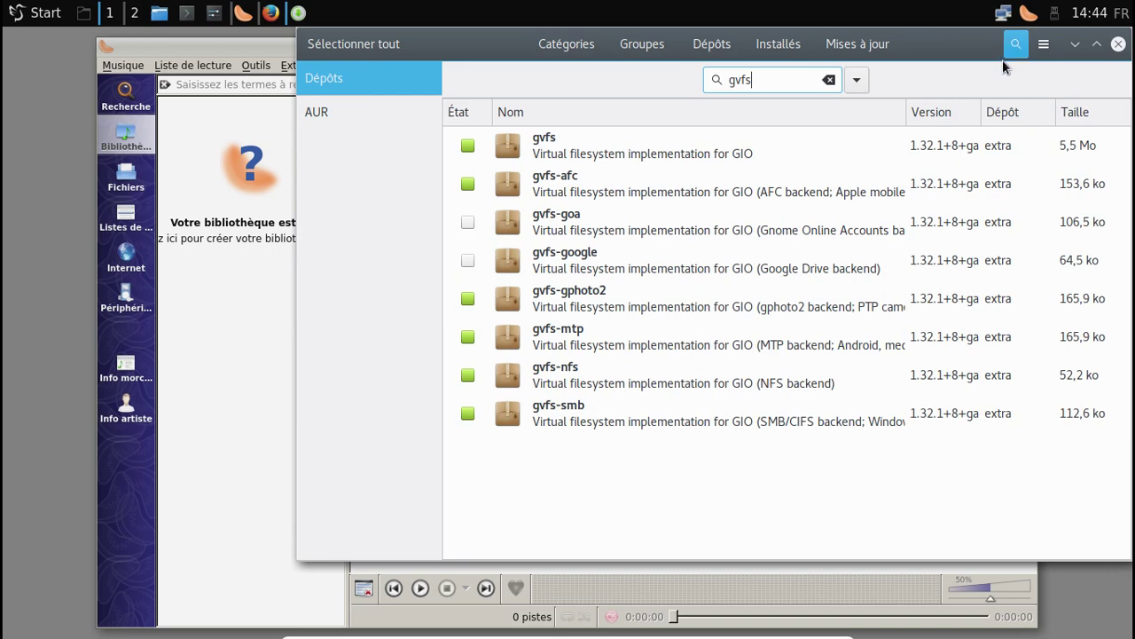
Search the repositories for "samba" and mark the samba package for installation
{"action": "double_click", "coordinate": [760, 87]}
{"action": "key", "text": "BackSpace"}
{"action": "type", "text": "samba"}
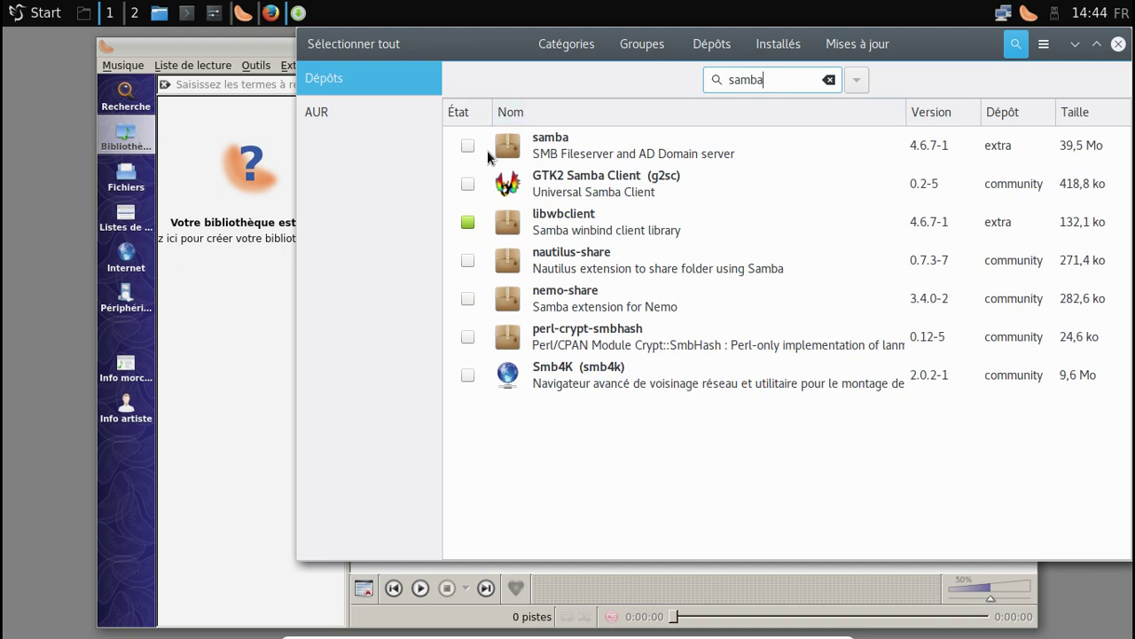
{"action": "left_click", "coordinate": [468, 145]}
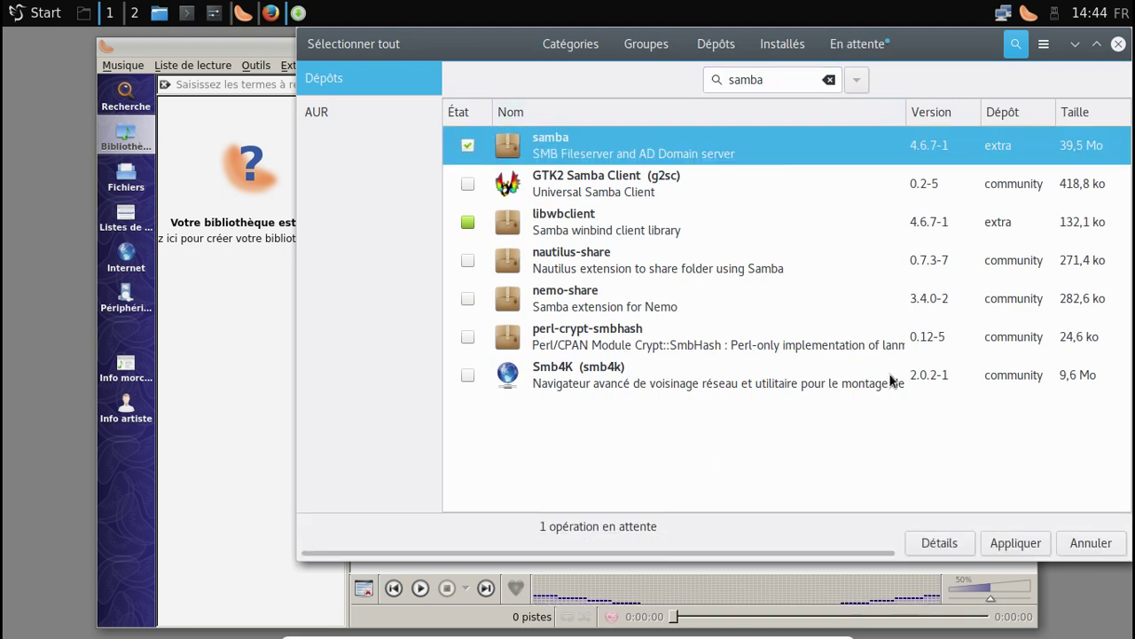
Apply the pending samba installation, validate the transaction summary and authenticate with the account password
{"action": "left_click", "coordinate": [1018, 543]}
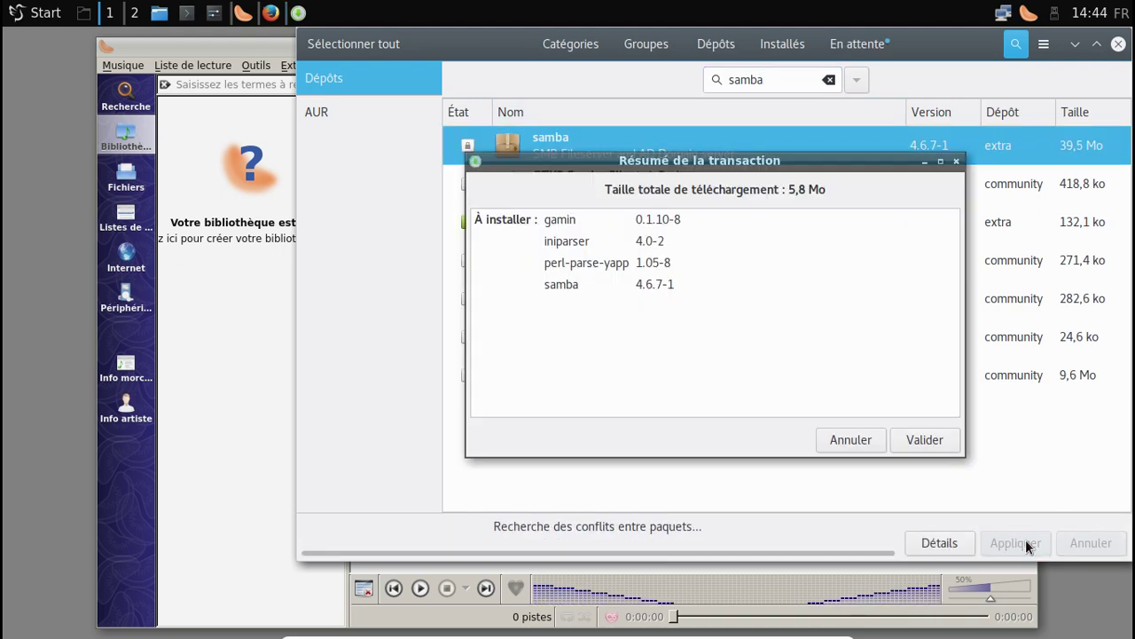
{"action": "left_click", "coordinate": [924, 440]}
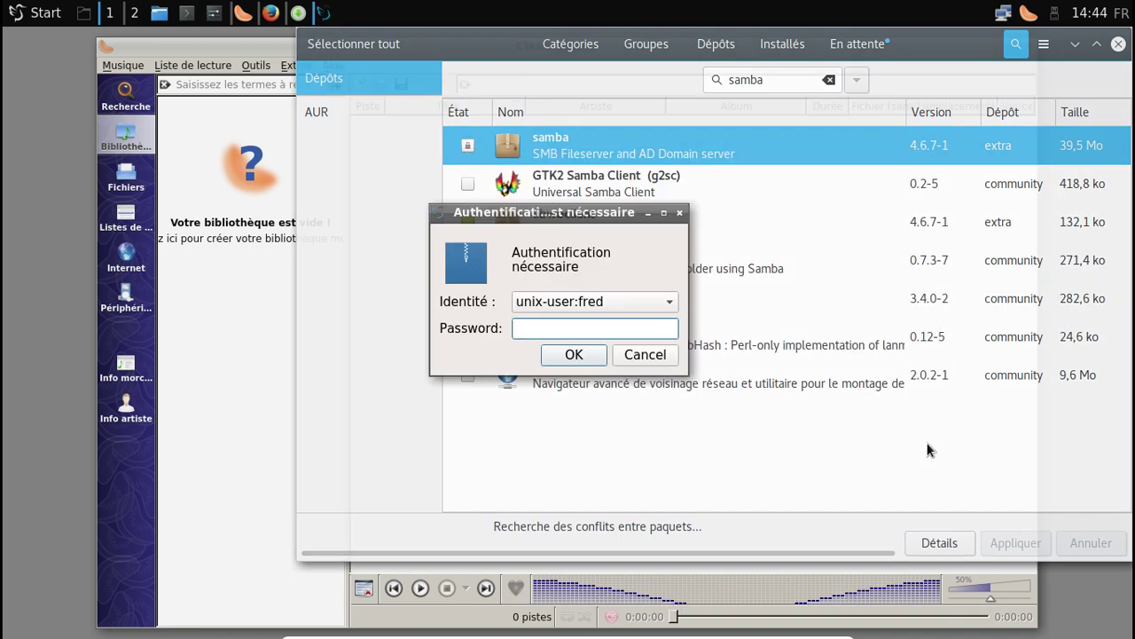
{"action": "type", "text": "********"}
{"action": "key", "text": "Return"}
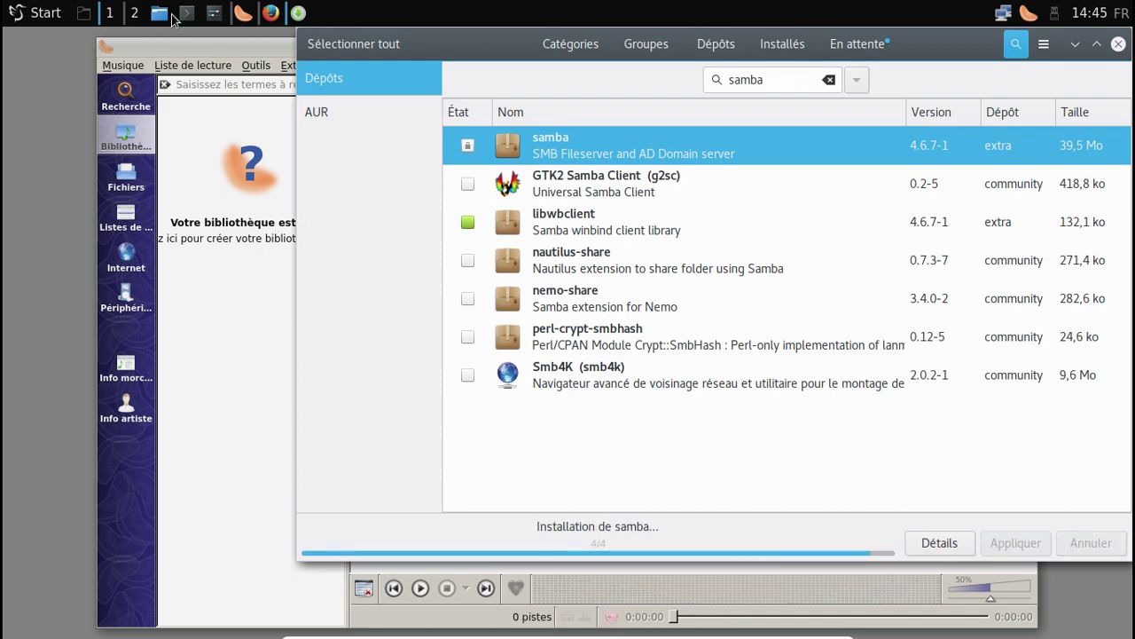
Open a new file manager window, check the Téléchargements folder and return to the home folder
{"action": "key", "text": "alt+Tab"}
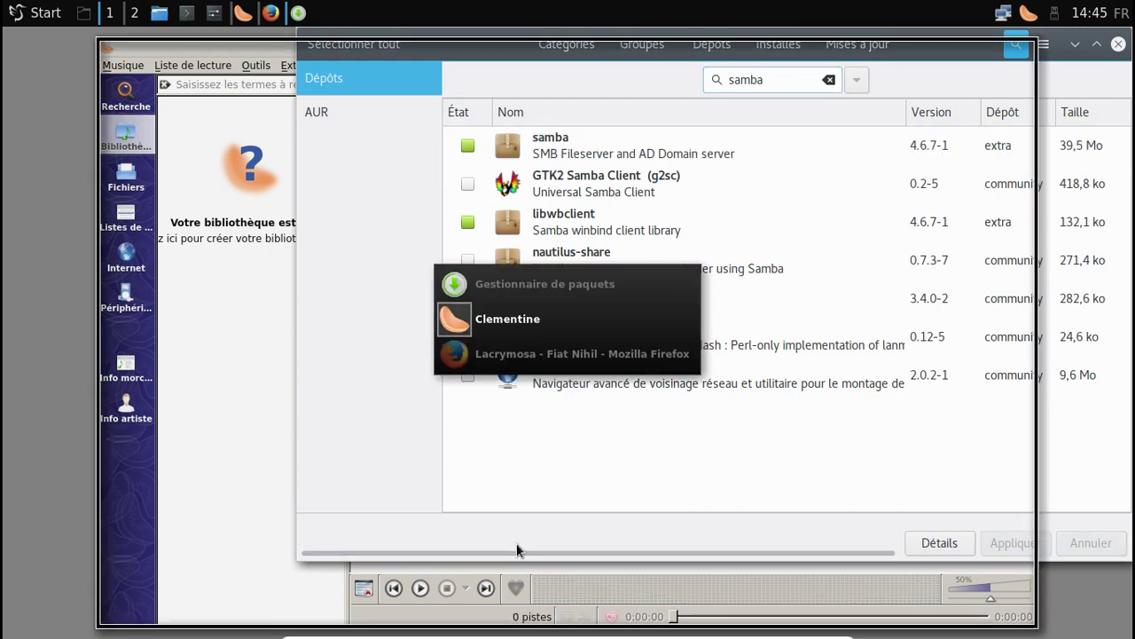
{"action": "left_click", "coordinate": [159, 13]}
{"action": "left_click_drag", "start_coordinate": [281, 225], "coordinate": [608, 182]}
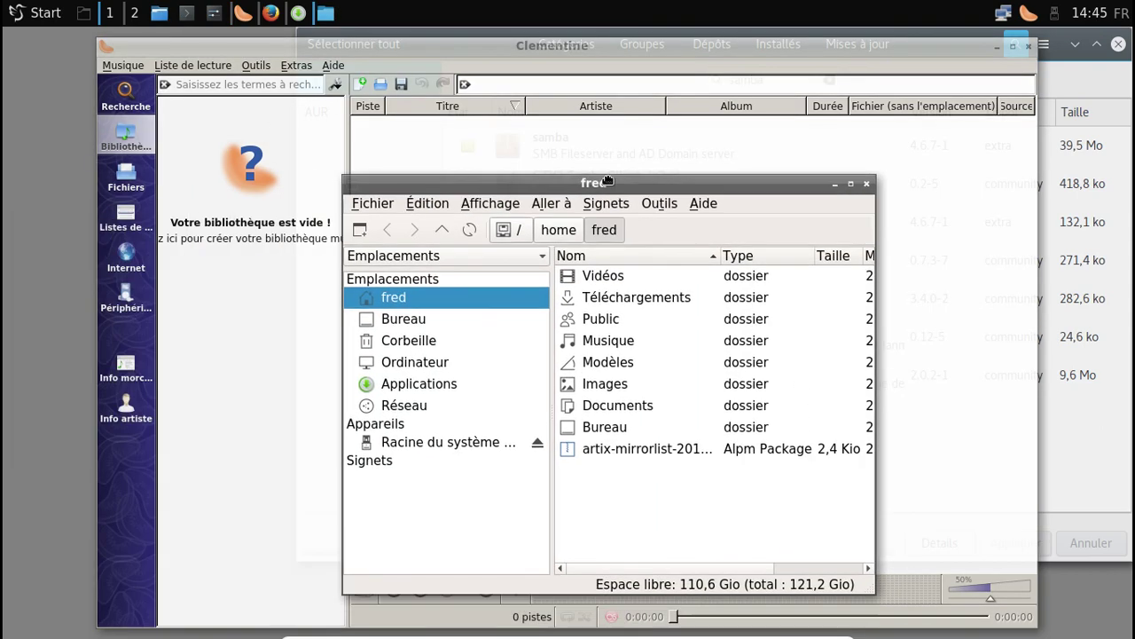
{"action": "double_click", "coordinate": [664, 300]}
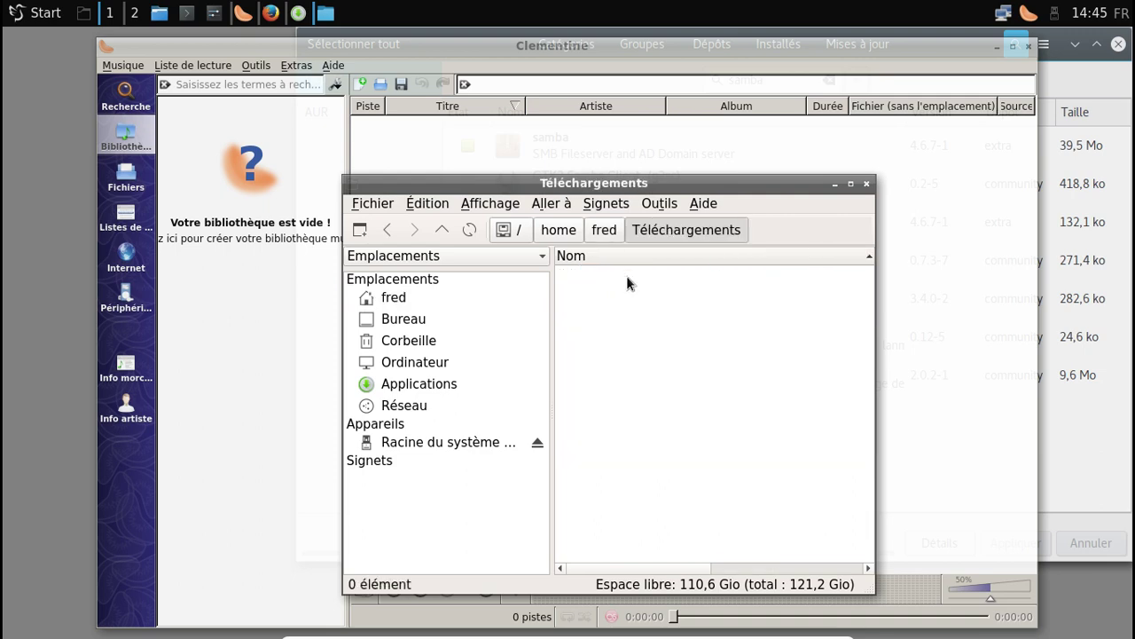
{"action": "left_click", "coordinate": [413, 300]}
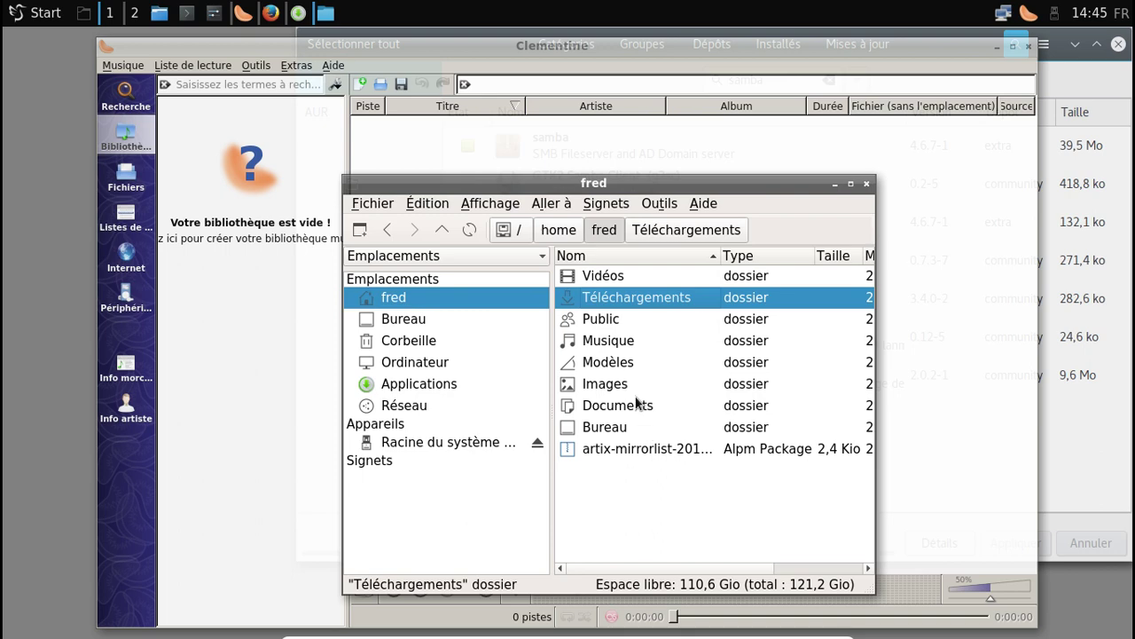
{"action": "left_click", "coordinate": [315, 353]}
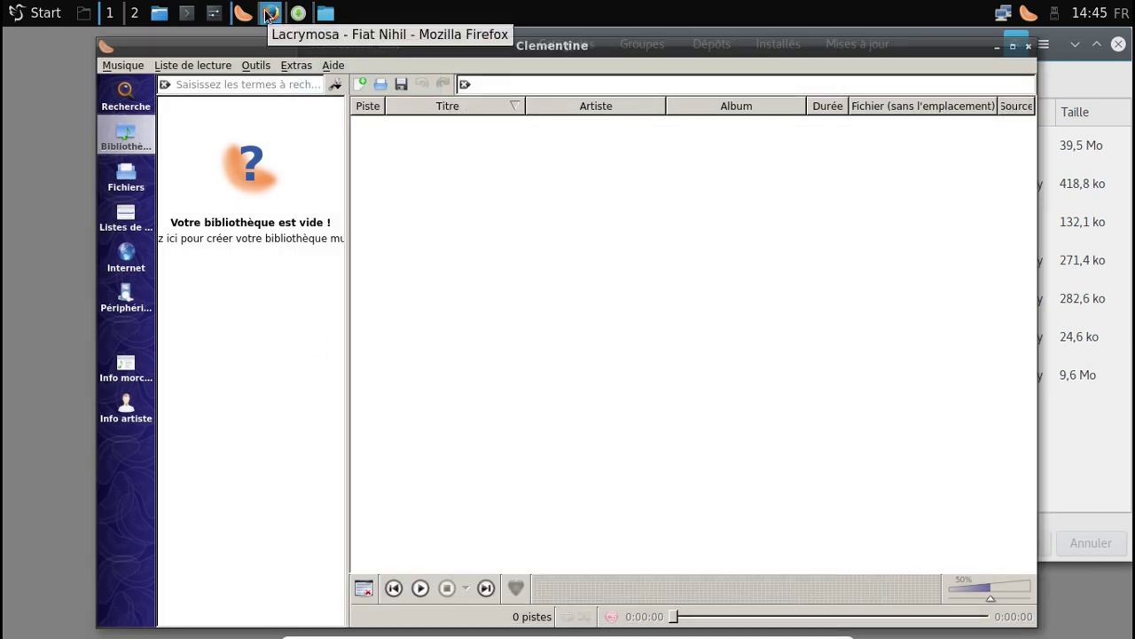
Switch to Firefox and request the complete Fiat Nihil album in low-quality MP3 at 192kbps
{"action": "key", "text": "alt+Tab"}
{"action": "key", "text": "alt+Tab"}
{"action": "key", "text": "alt+Tab"}
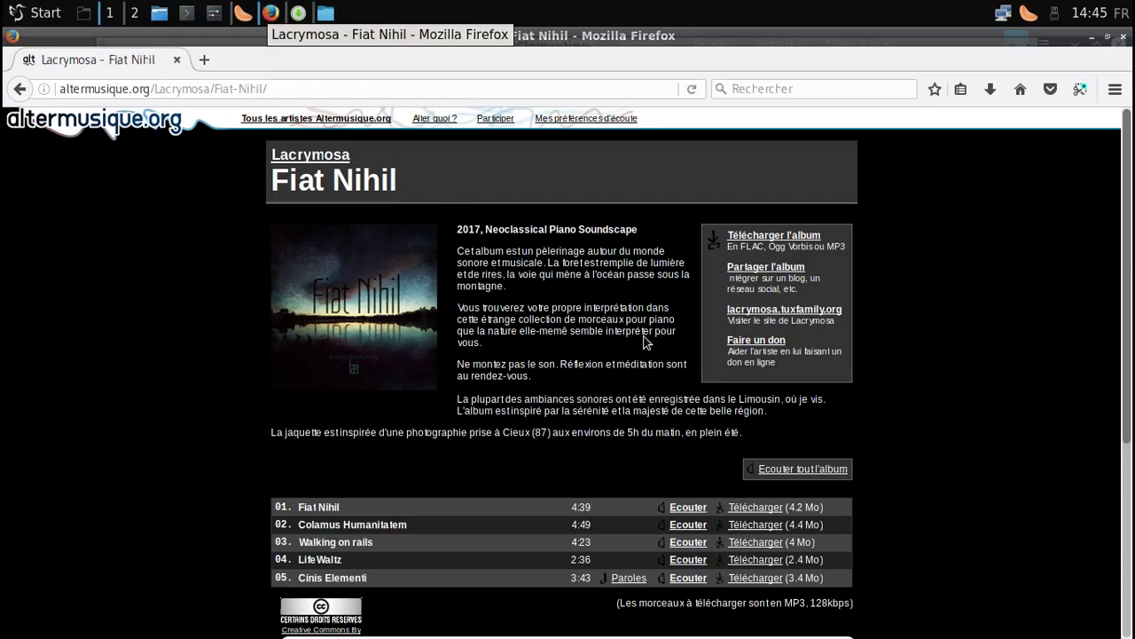
{"action": "scroll", "coordinate": [855, 458], "scroll_direction": "down", "scroll_amount": 4}
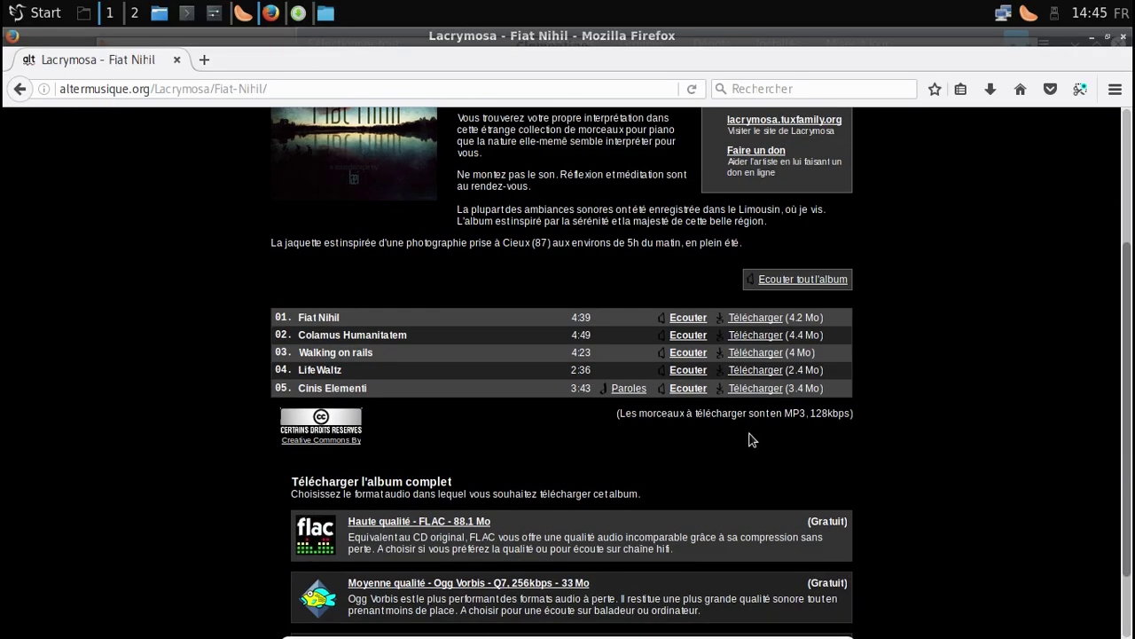
{"action": "scroll", "coordinate": [736, 444], "scroll_direction": "down", "scroll_amount": 2}
{"action": "left_click", "coordinate": [479, 557]}
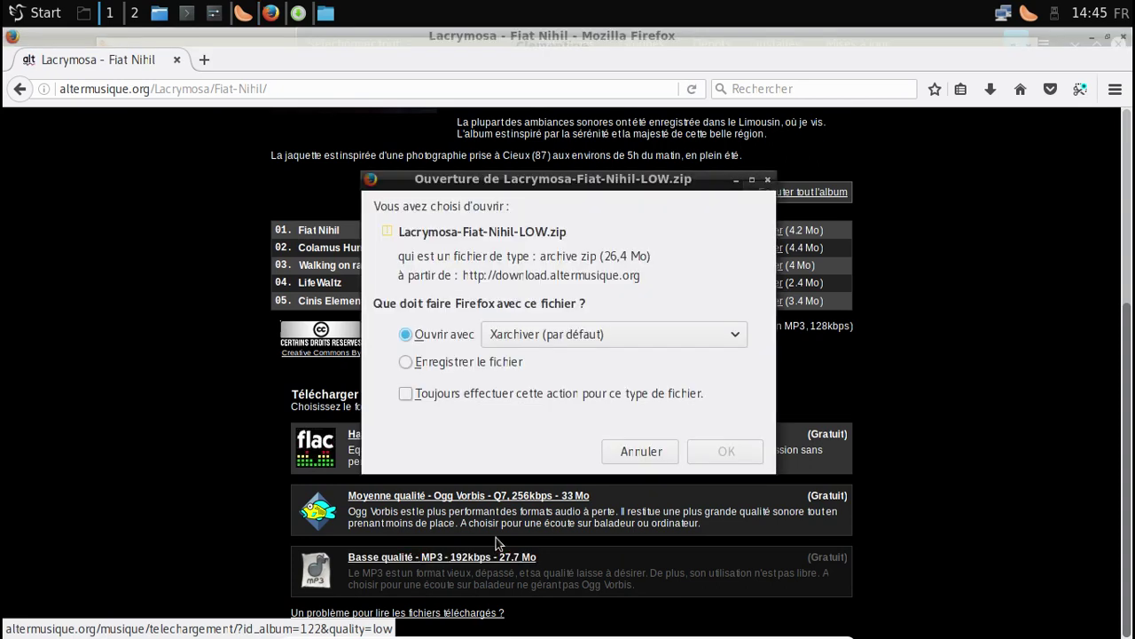
Save Lacrymosa-Fiat-Nihil-LOW.zip to disk and make saving the permanent action for this file type
{"action": "left_click", "coordinate": [417, 364]}
{"action": "left_click", "coordinate": [419, 393]}
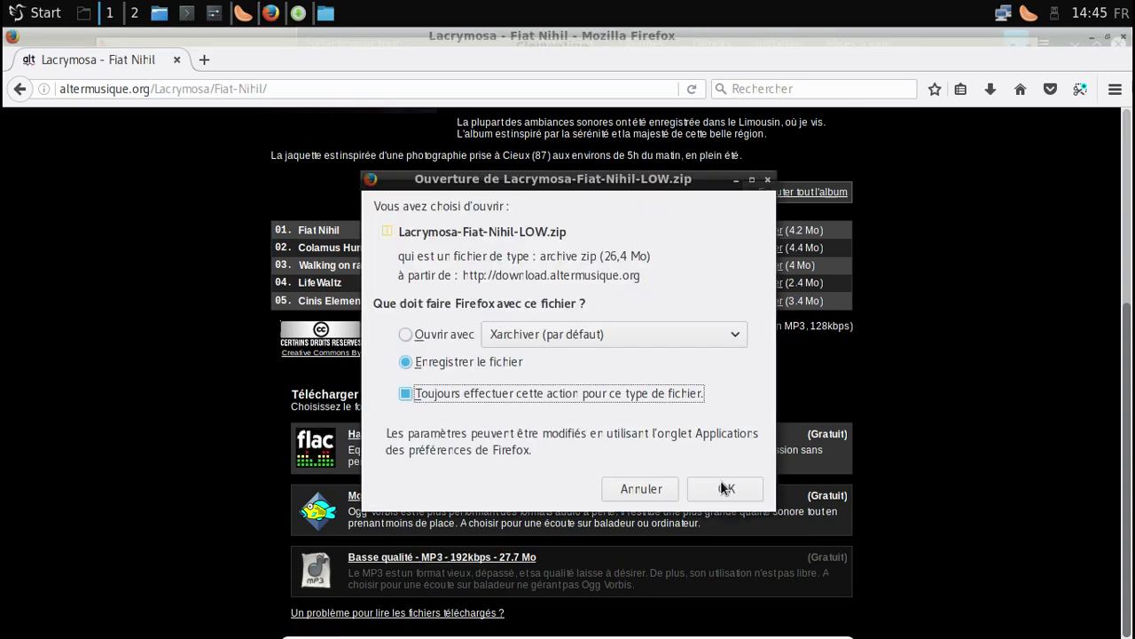
{"action": "left_click", "coordinate": [723, 489]}
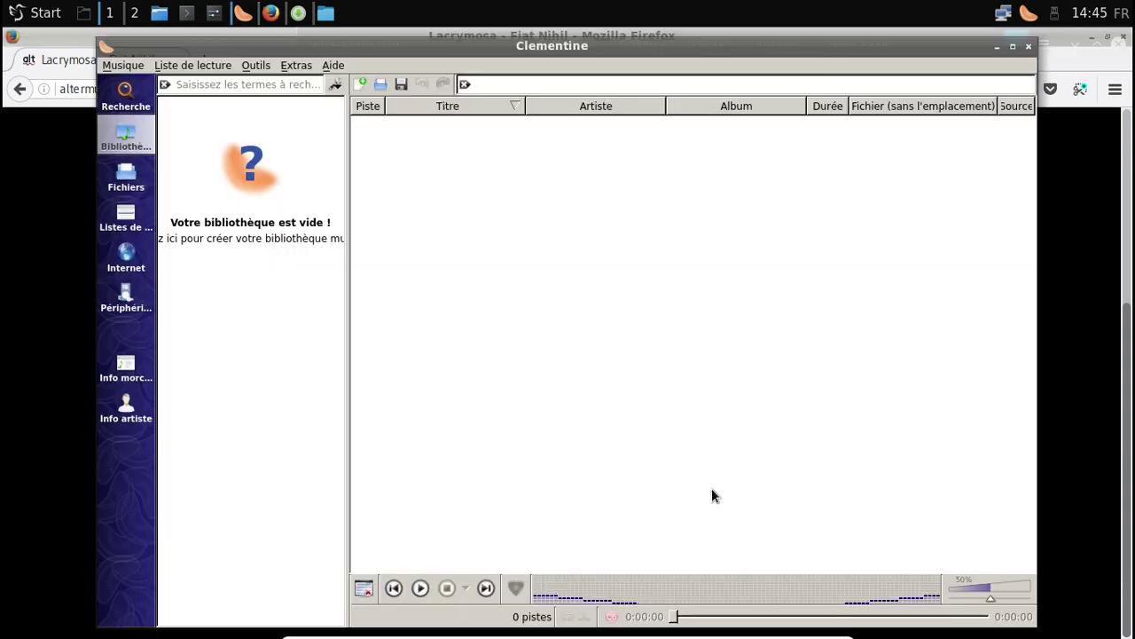
Switch to the file manager and move the artix-mirrorlist package file from the home folder to the trash
{"action": "key", "text": "alt+Tab"}
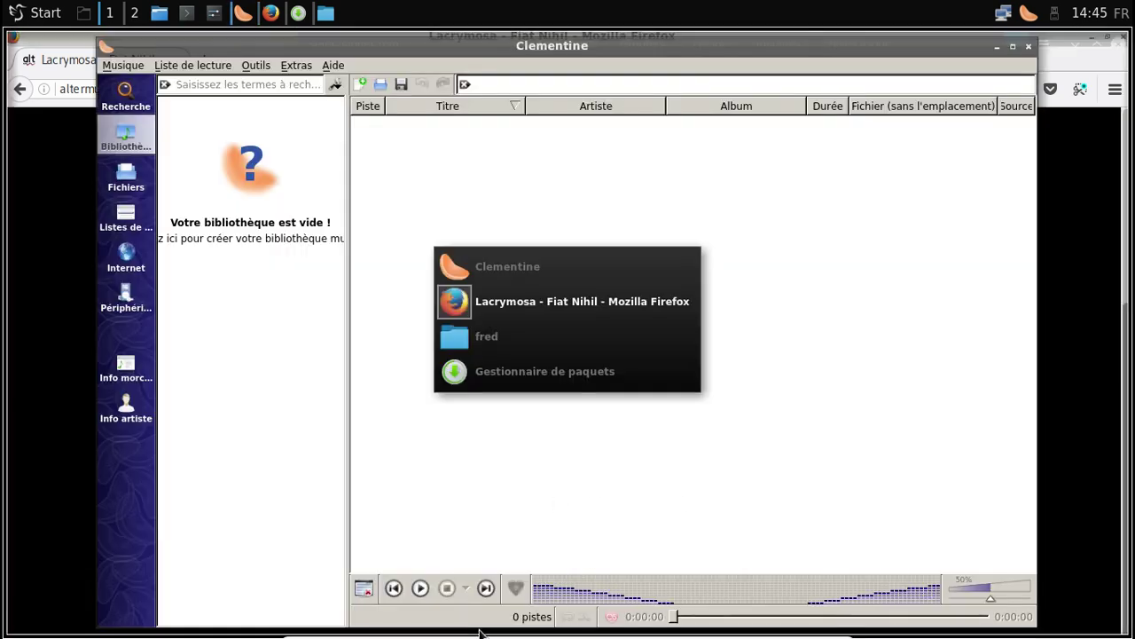
{"action": "key", "text": "alt+Tab"}
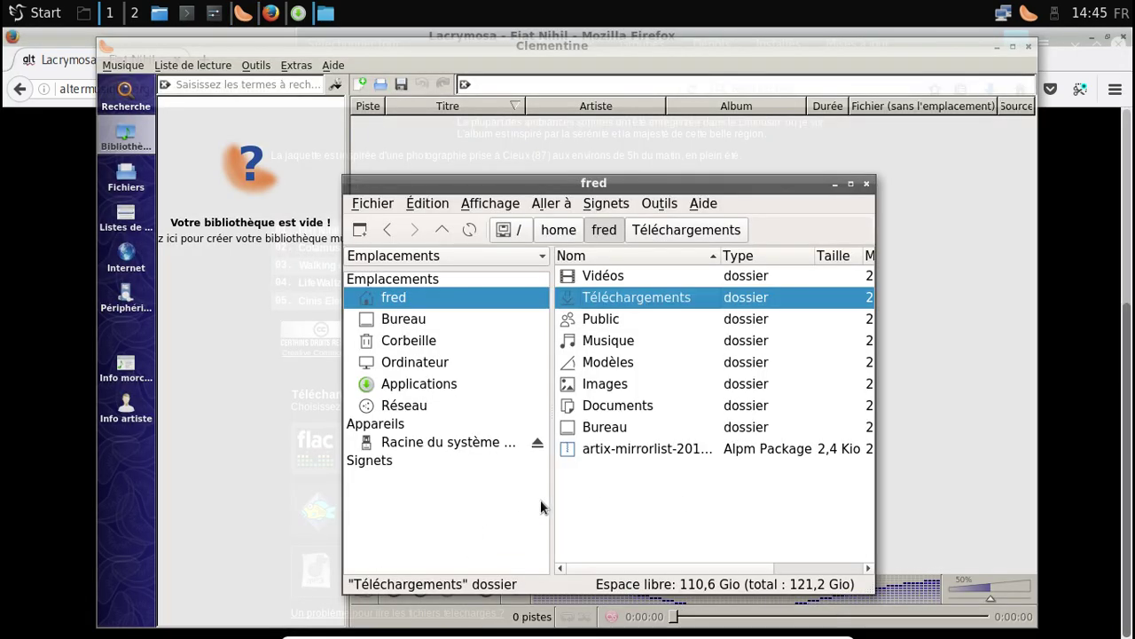
{"action": "right_click", "coordinate": [593, 452]}
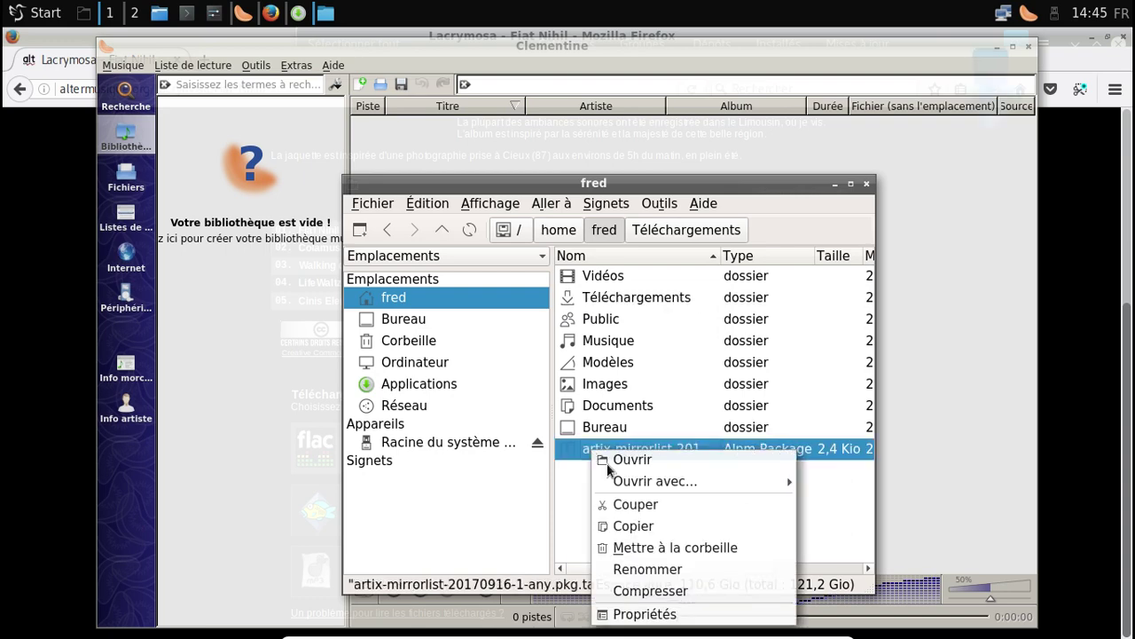
{"action": "left_click", "coordinate": [661, 548]}
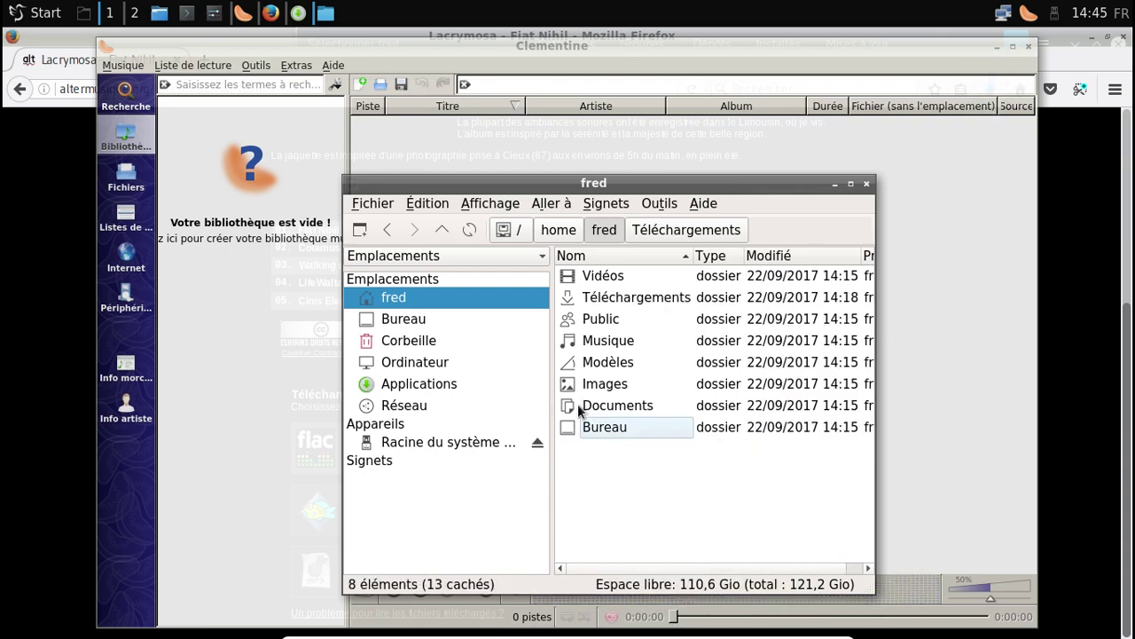
Close the home folder window, clear Firefox from view and bring the Pamac package manager to the front
{"action": "key", "text": "alt+F4"}
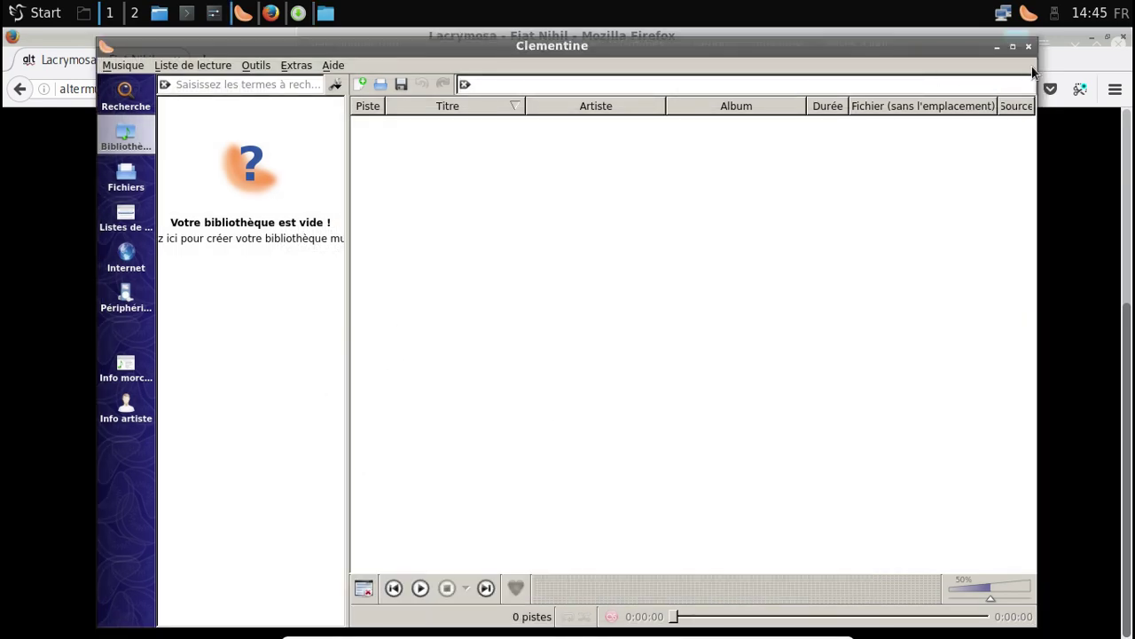
{"action": "left_click", "coordinate": [1088, 42]}
{"action": "left_click", "coordinate": [1091, 38]}
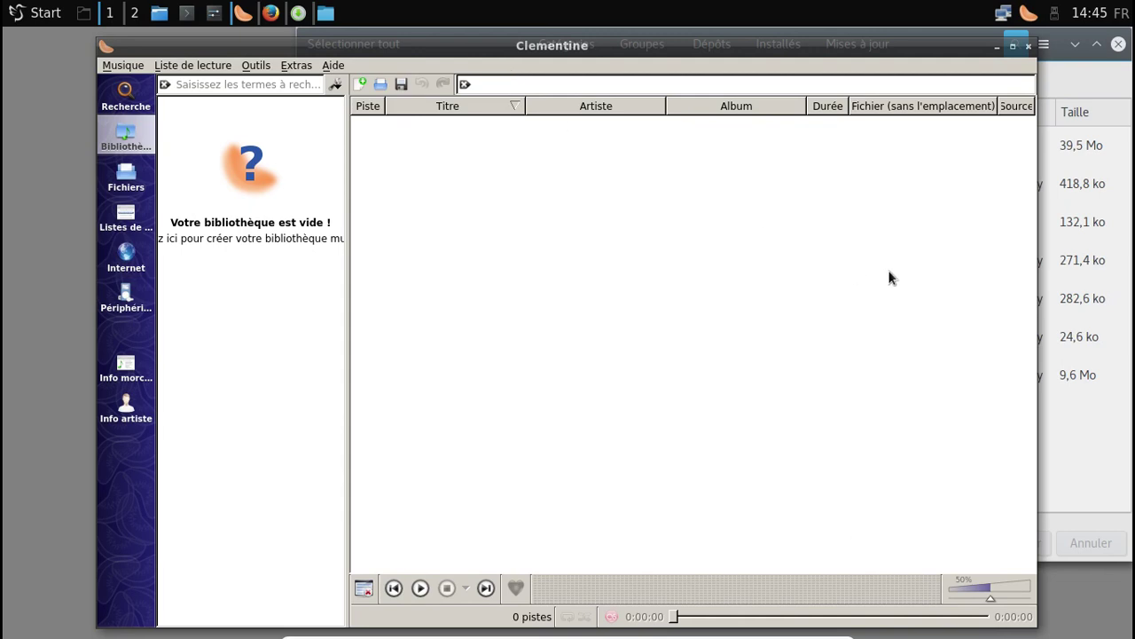
{"action": "left_click", "coordinate": [1082, 493]}
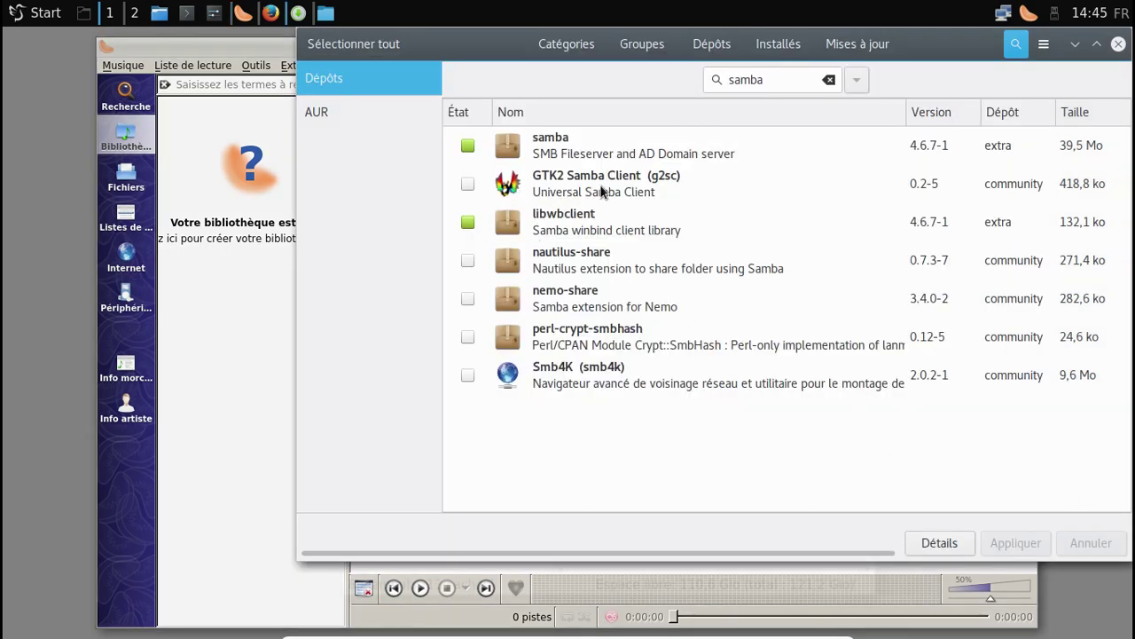
Search the repositories for openrc and look through the listed init script packages
{"action": "left_click_drag", "start_coordinate": [764, 80], "coordinate": [712, 80]}
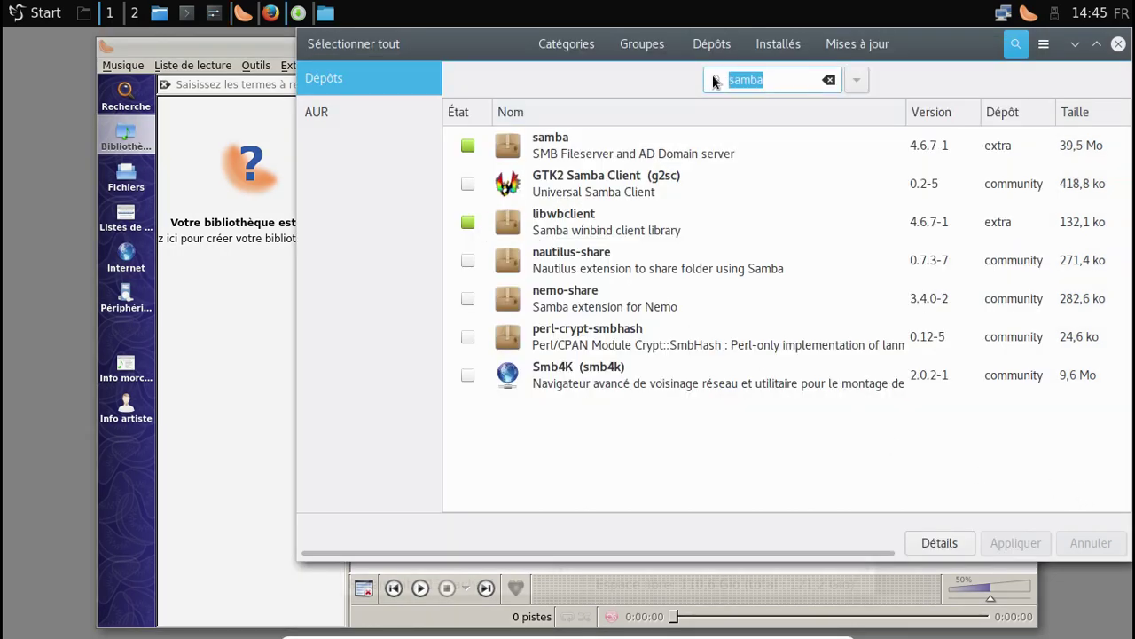
{"action": "type", "text": "openrc"}
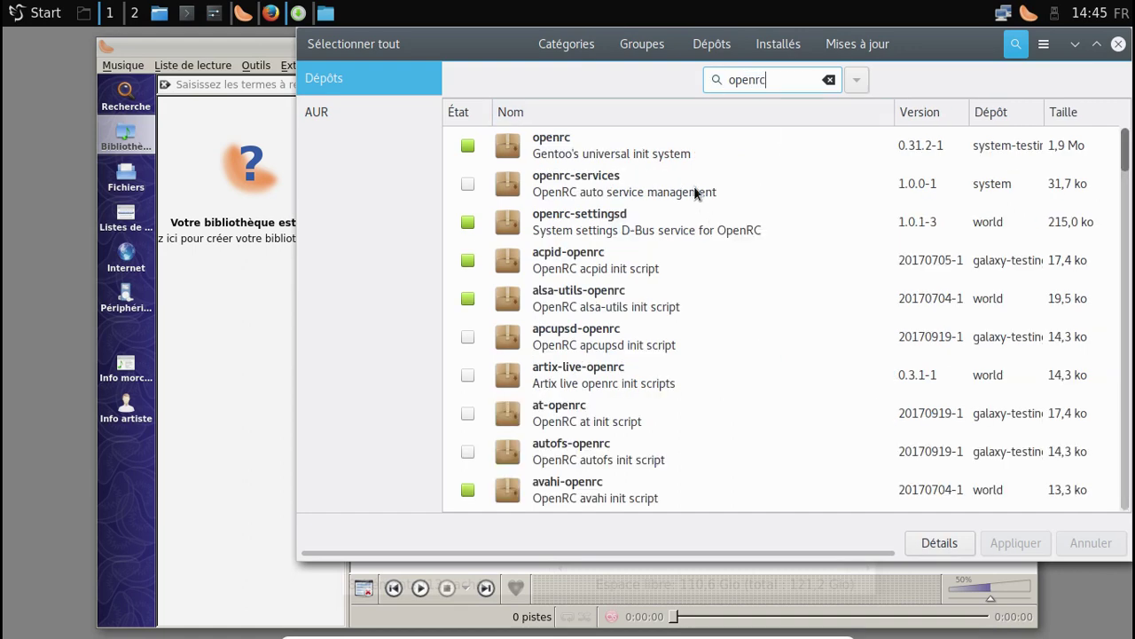
{"action": "scroll", "coordinate": [694, 185], "scroll_direction": "down", "scroll_amount": 8}
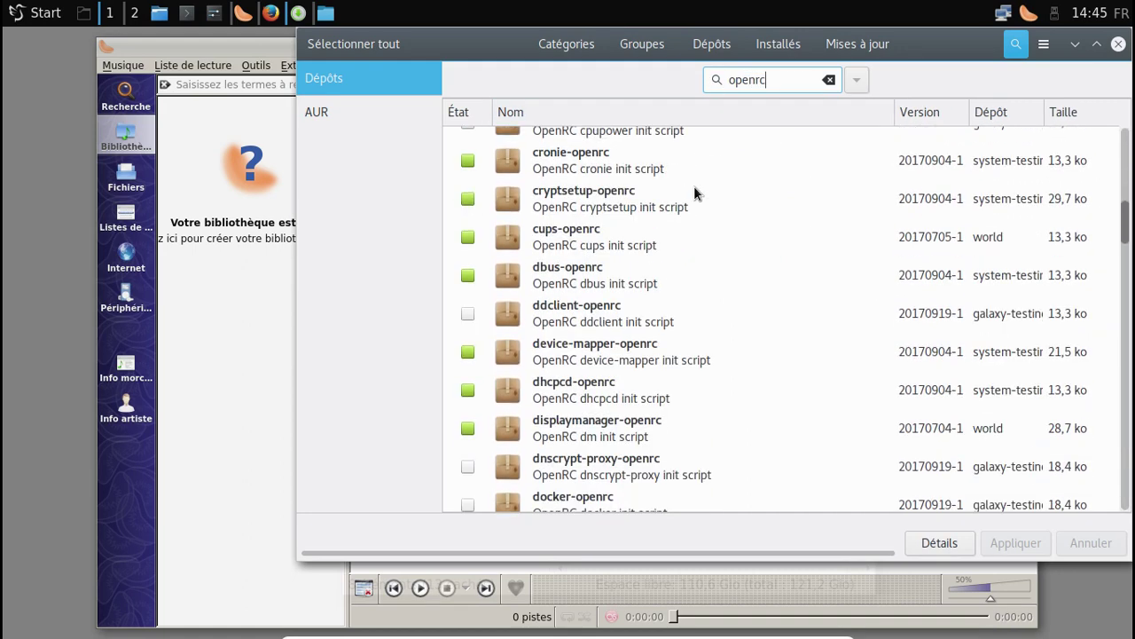
{"action": "scroll", "coordinate": [694, 188], "scroll_direction": "down", "scroll_amount": 9}
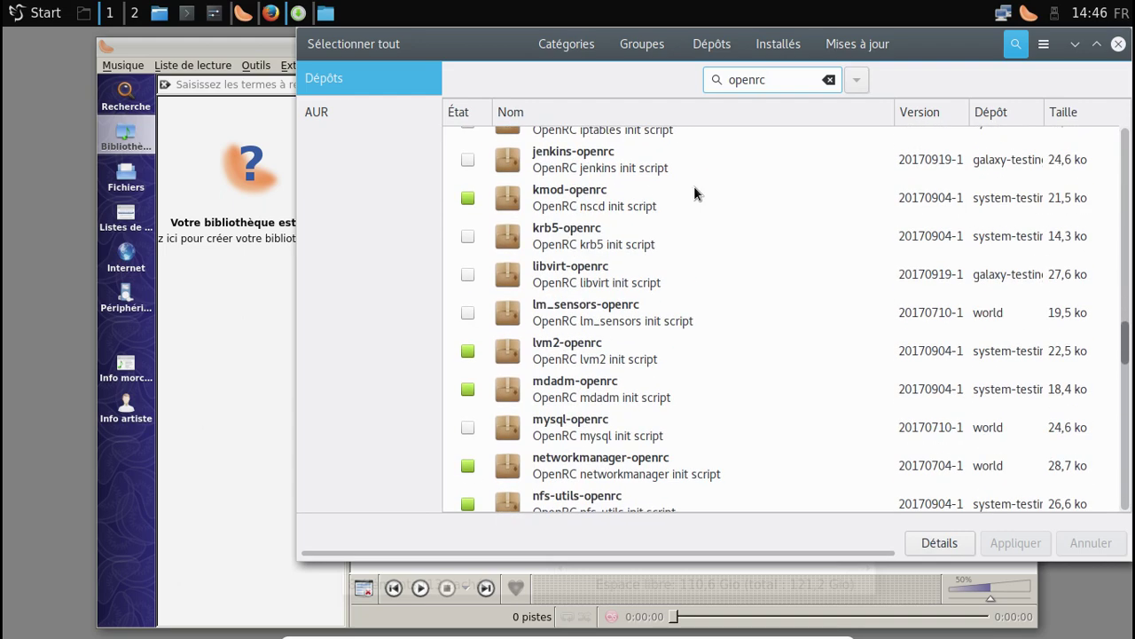
{"action": "scroll", "coordinate": [693, 193], "scroll_direction": "down", "scroll_amount": 9}
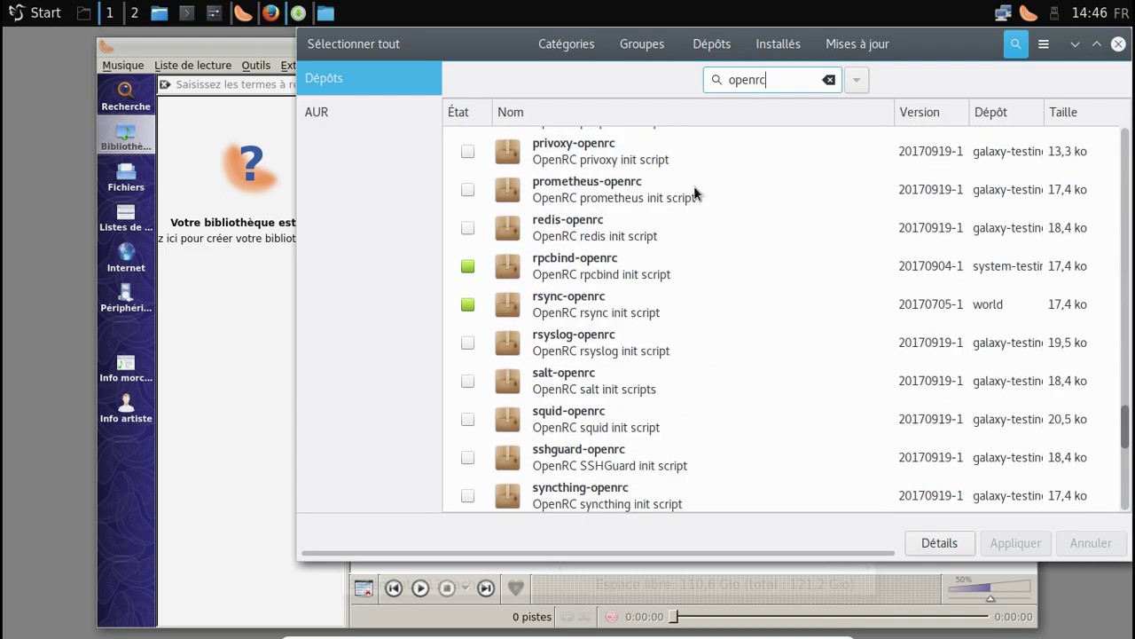
{"action": "scroll", "coordinate": [694, 191], "scroll_direction": "down", "scroll_amount": 9}
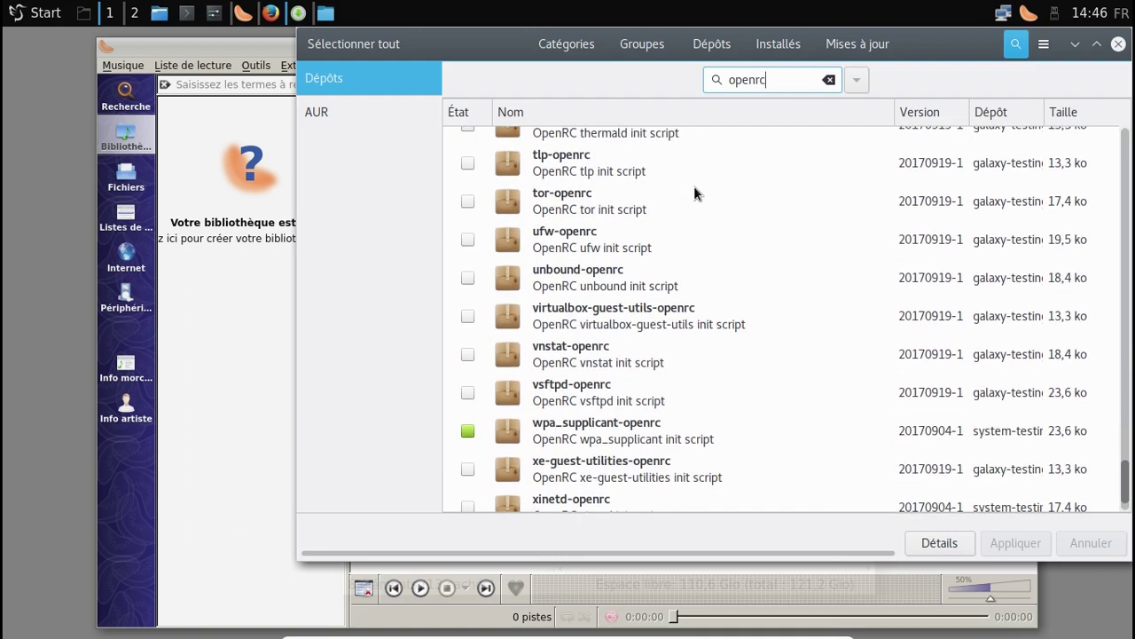
{"action": "scroll", "coordinate": [695, 194], "scroll_direction": "down", "scroll_amount": 1}
{"action": "scroll", "coordinate": [695, 193], "scroll_direction": "up", "scroll_amount": 6}
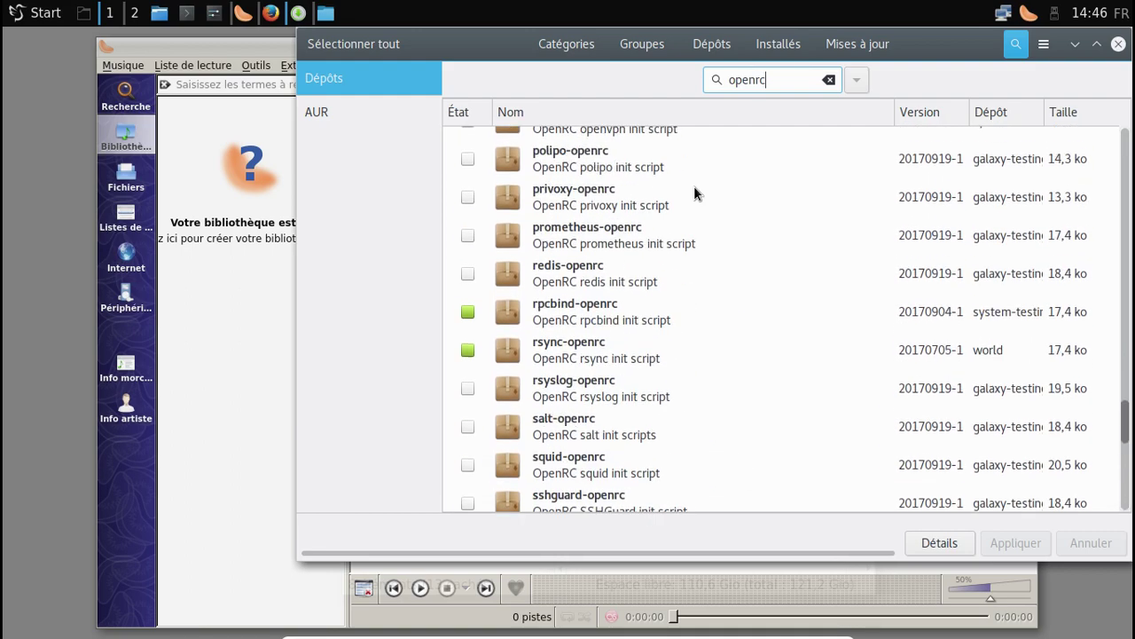
{"action": "scroll", "coordinate": [695, 193], "scroll_direction": "up", "scroll_amount": 10}
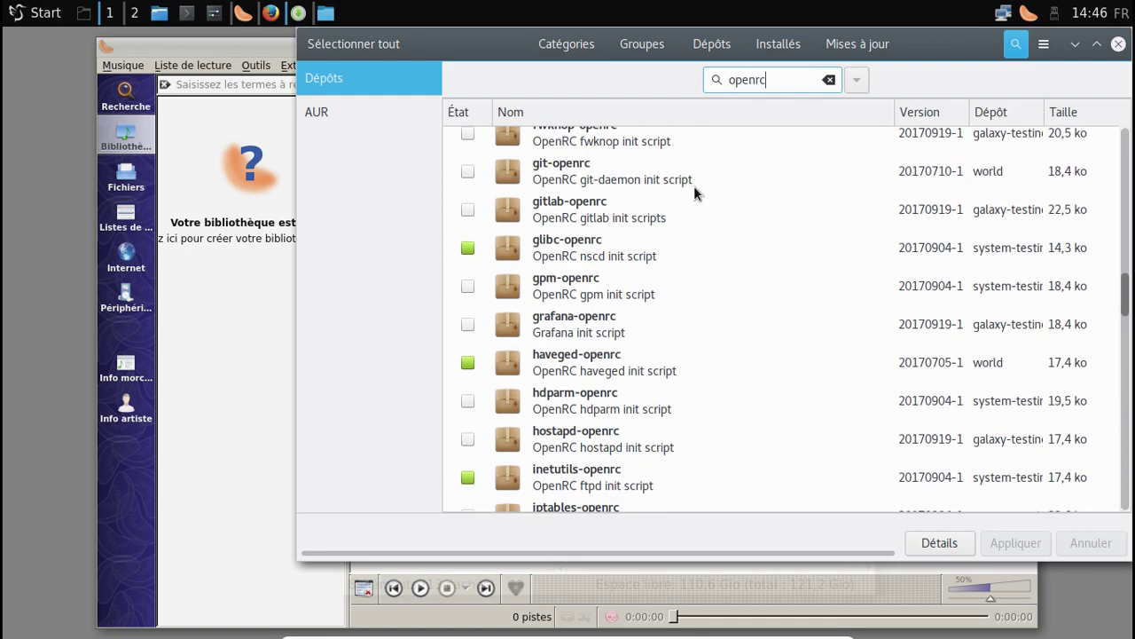
{"action": "scroll", "coordinate": [694, 185], "scroll_direction": "up", "scroll_amount": 8}
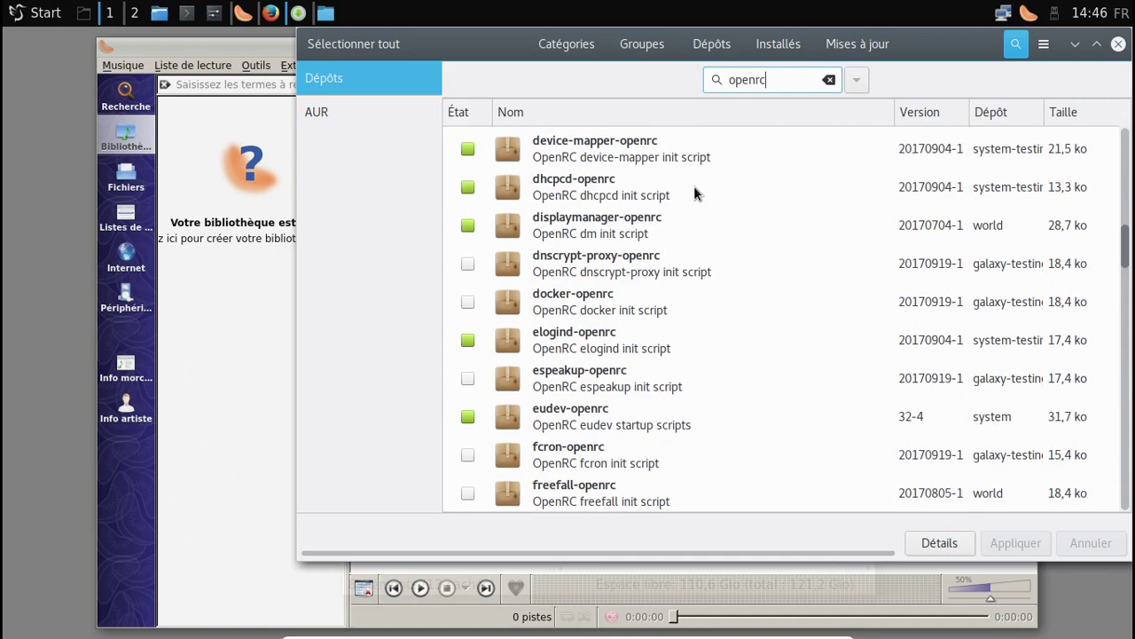
{"action": "scroll", "coordinate": [693, 185], "scroll_direction": "up", "scroll_amount": 6}
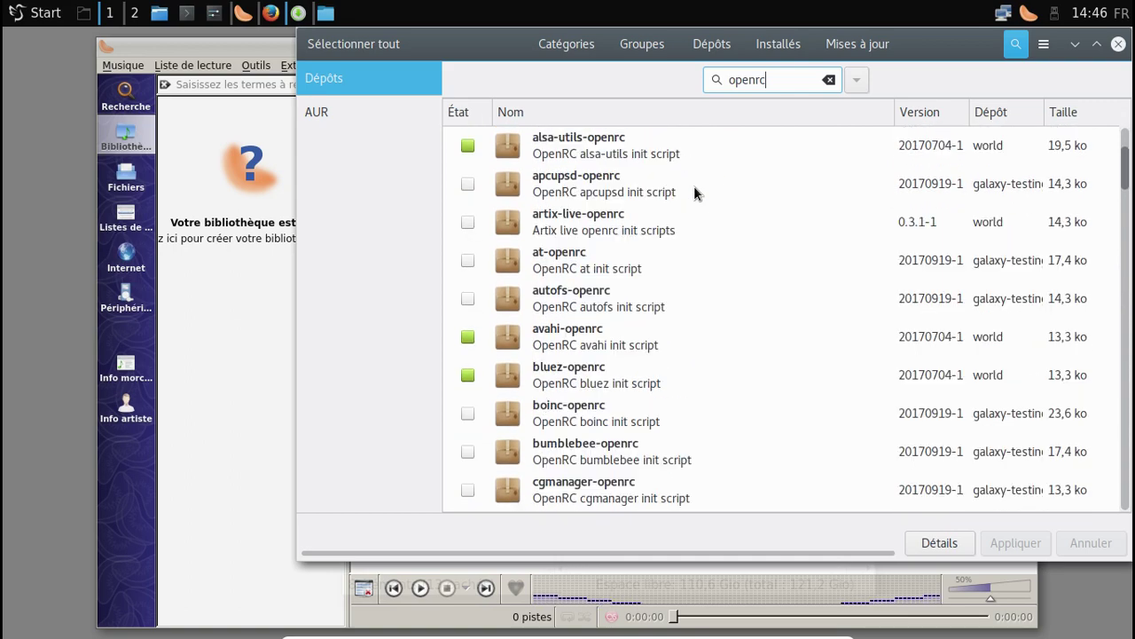
{"action": "scroll", "coordinate": [693, 186], "scroll_direction": "down", "scroll_amount": 2}
{"action": "scroll", "coordinate": [694, 186], "scroll_direction": "down", "scroll_amount": 2}
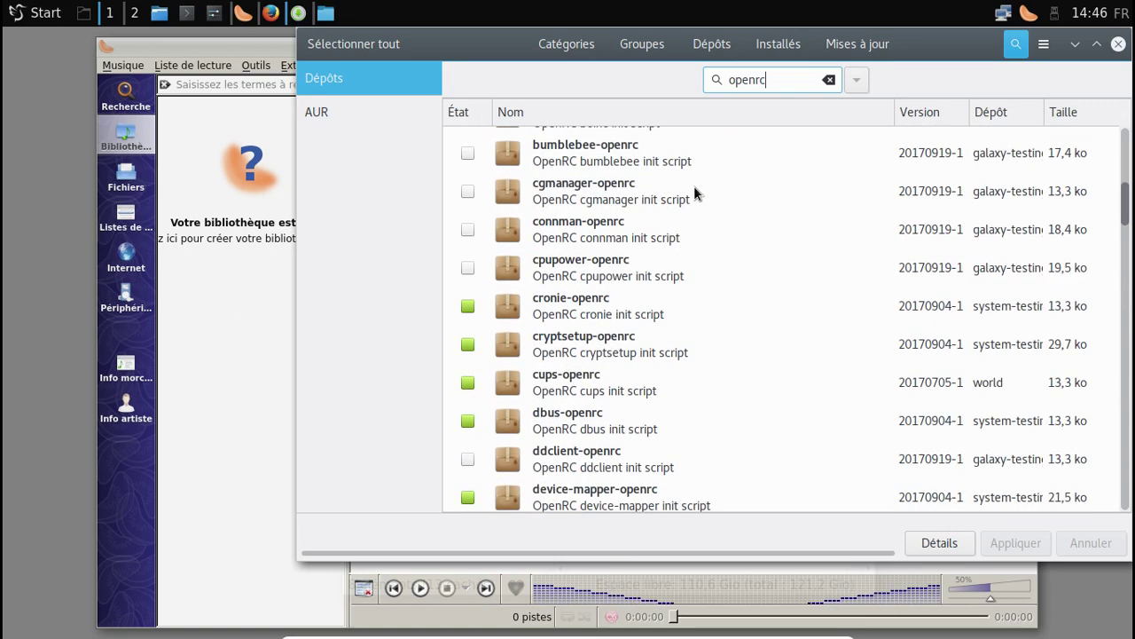
{"action": "scroll", "coordinate": [694, 185], "scroll_direction": "down", "scroll_amount": 2}
{"action": "scroll", "coordinate": [693, 185], "scroll_direction": "down", "scroll_amount": 2}
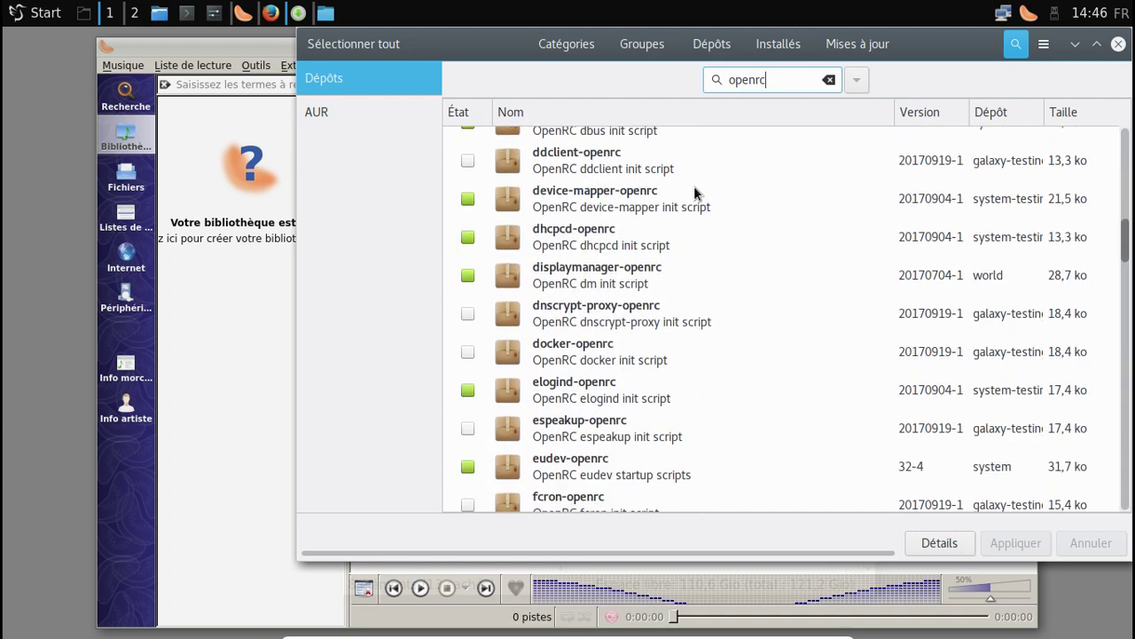
{"action": "scroll", "coordinate": [694, 185], "scroll_direction": "down", "scroll_amount": 2}
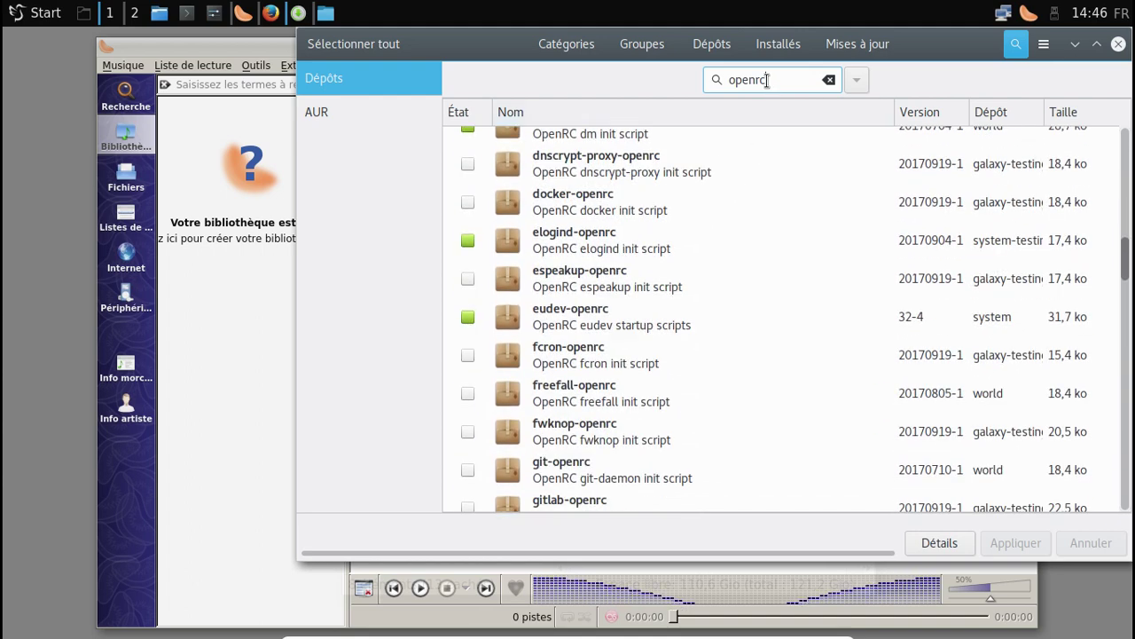
Search for samba again, open the samba package's details and look through its installed files list
{"action": "double_click", "coordinate": [767, 80]}
{"action": "key", "text": "BackSpace"}
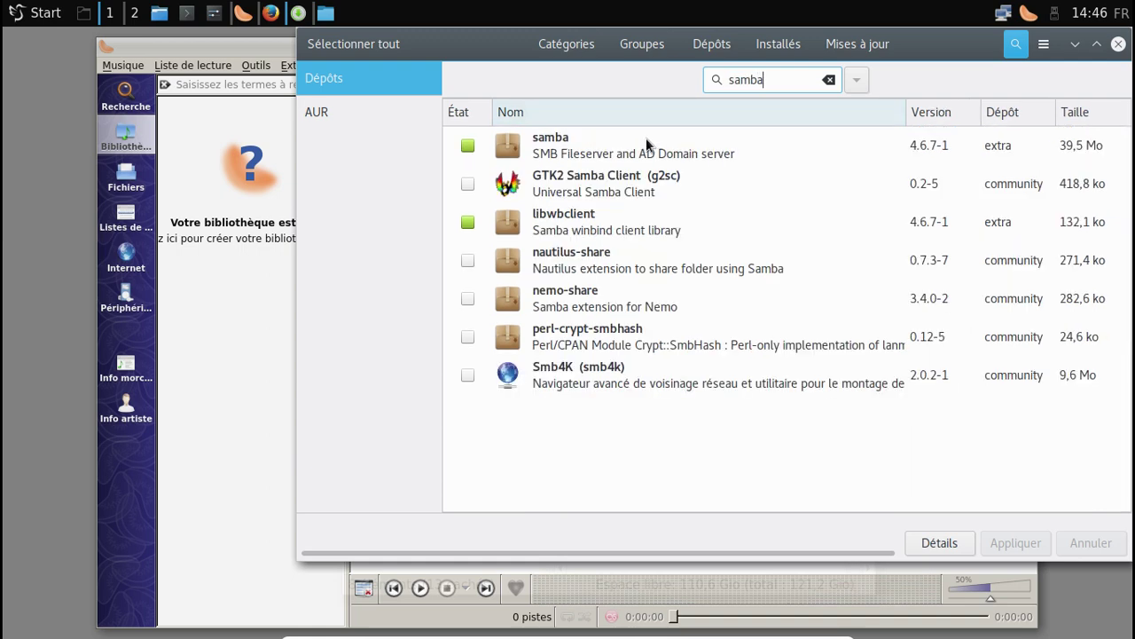
{"action": "double_click", "coordinate": [645, 140]}
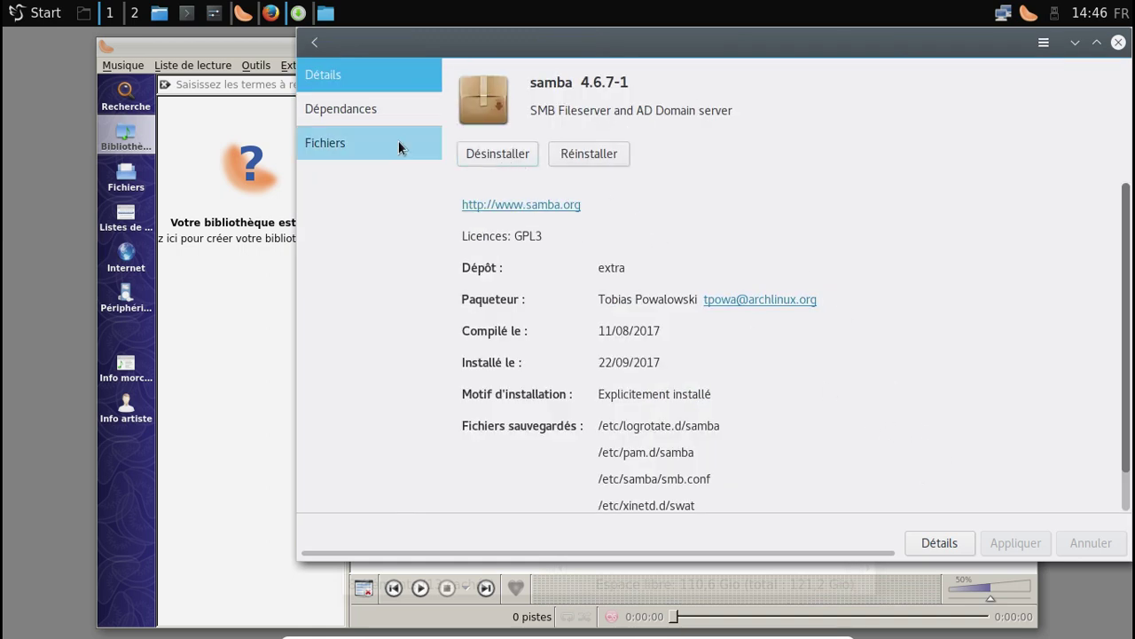
{"action": "left_click", "coordinate": [358, 142]}
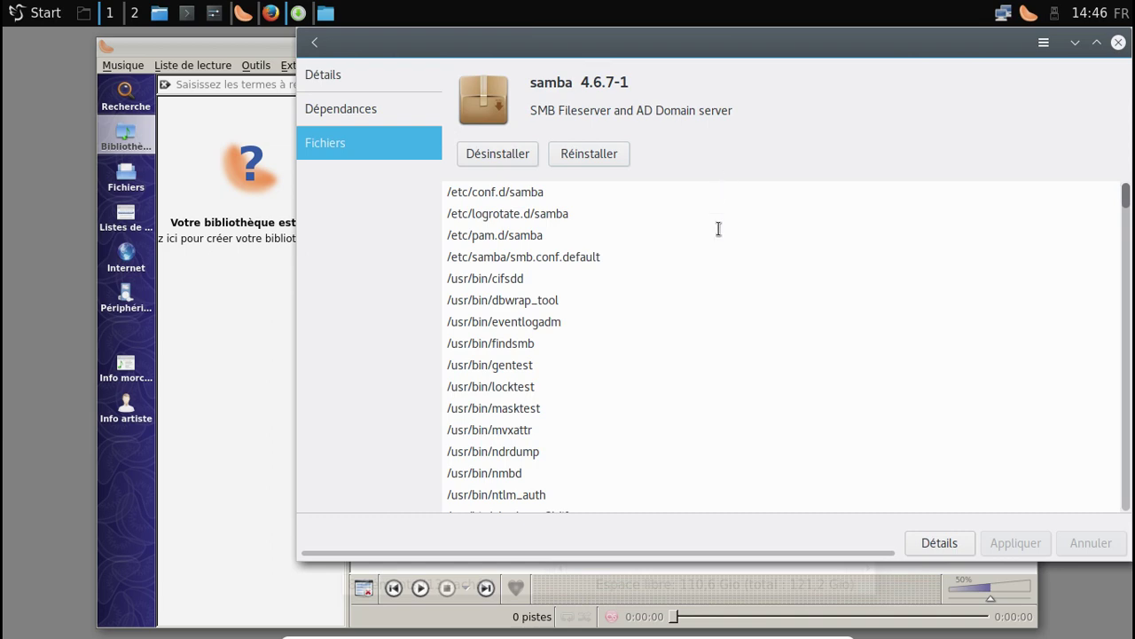
{"action": "scroll", "coordinate": [718, 229], "scroll_direction": "down", "scroll_amount": 11}
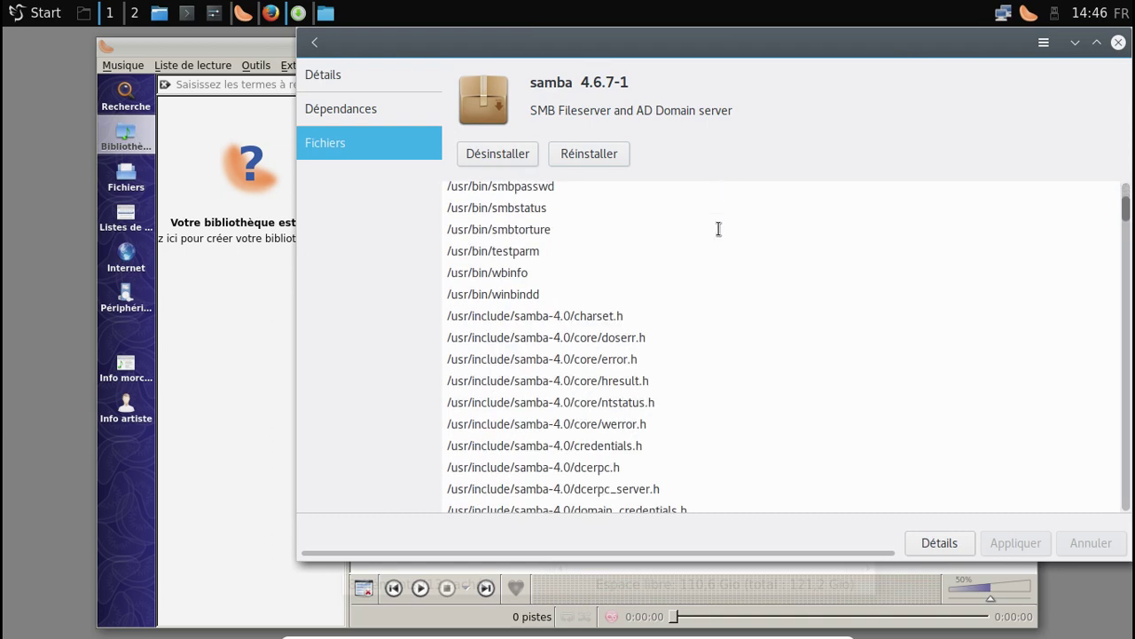
{"action": "scroll", "coordinate": [718, 229], "scroll_direction": "down", "scroll_amount": 12}
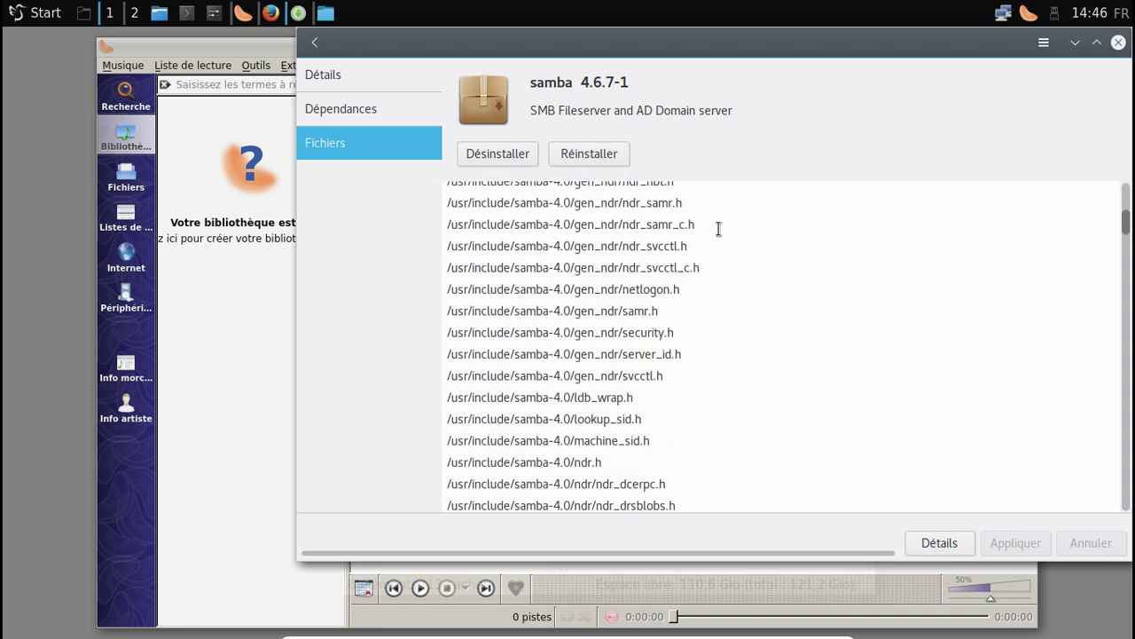
{"action": "left_click_drag", "start_coordinate": [1127, 226], "coordinate": [1119, 165]}
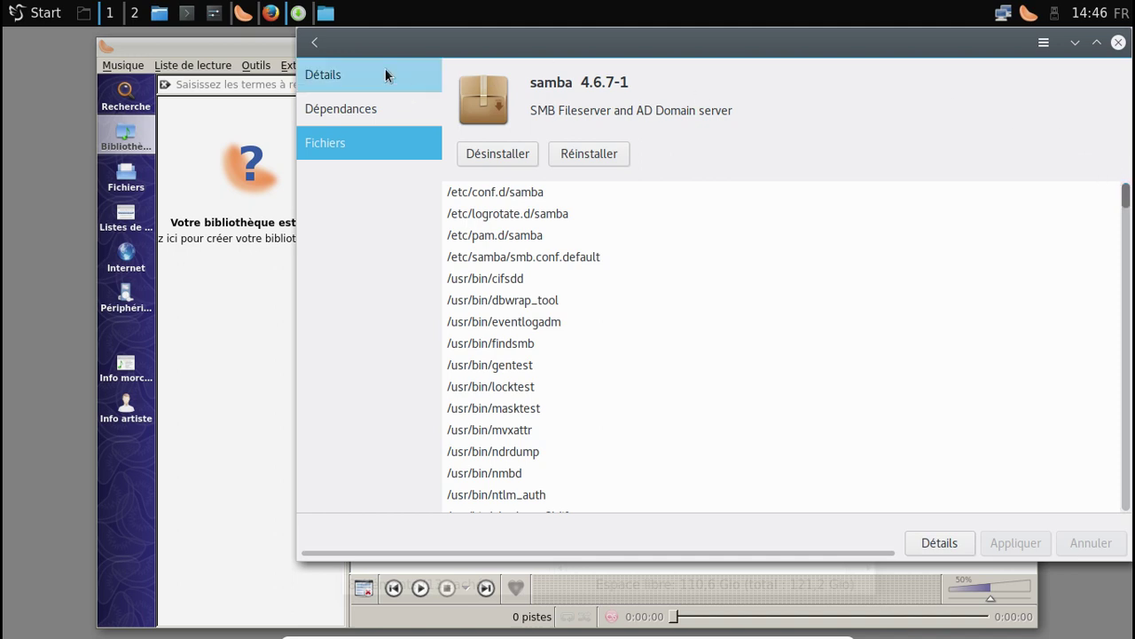
Open a terminal and try to run "sudo rc-add samba default", authorising it with the account password
{"action": "left_click", "coordinate": [185, 13]}
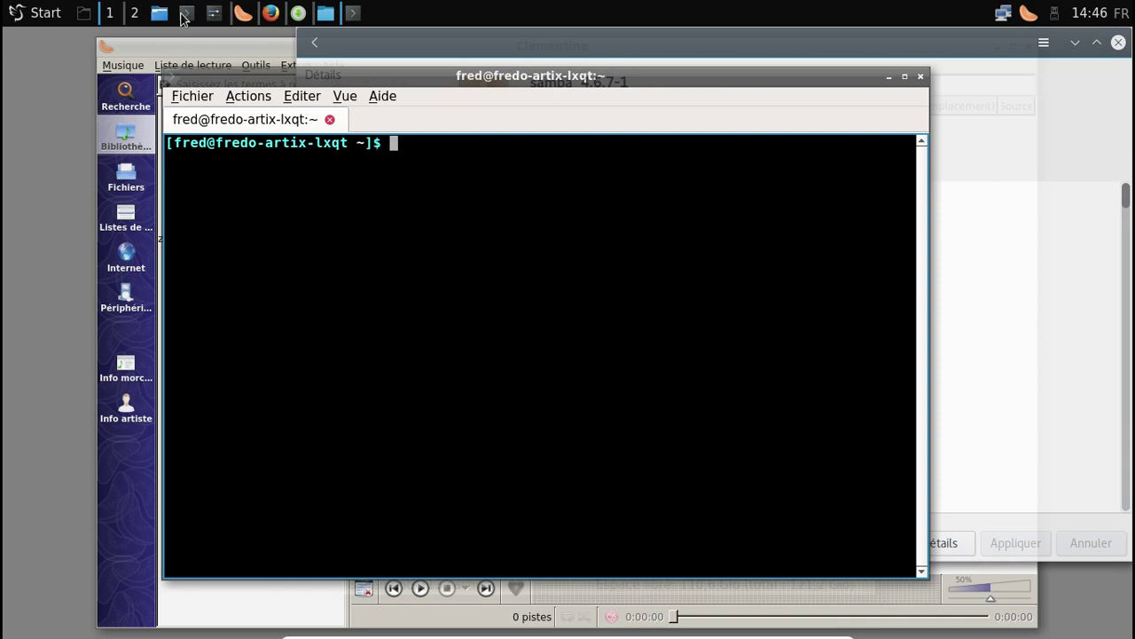
{"action": "type", "text": "sudo rc-add"}
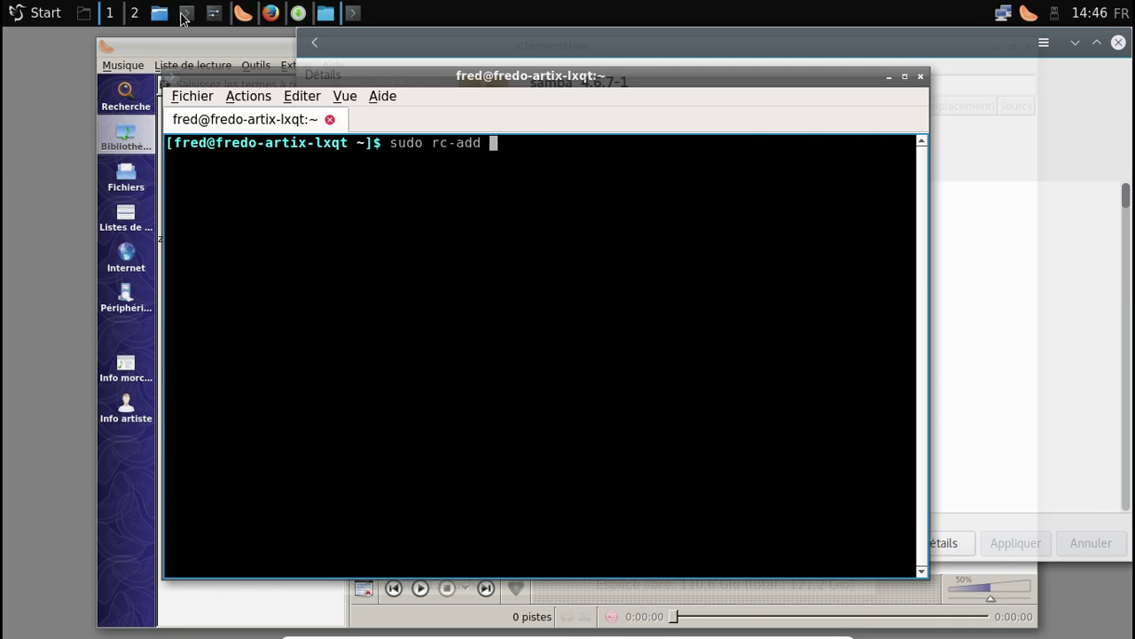
{"action": "type", "text": " samba default"}
{"action": "key", "text": "Return"}
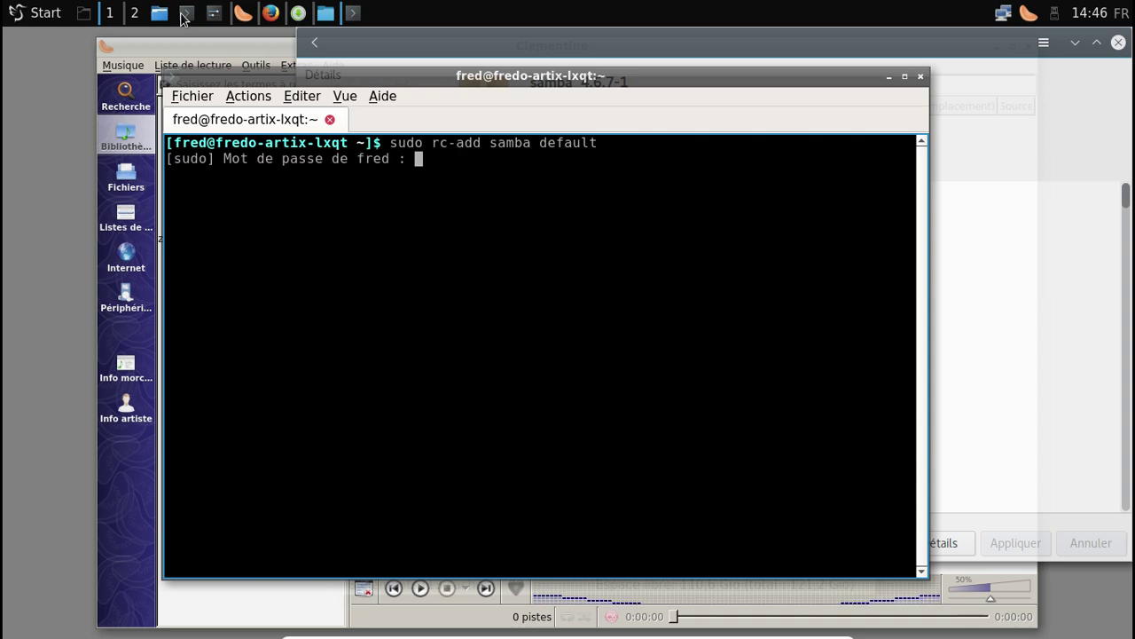
{"action": "key", "text": "Return"}
Recall the last command, remove the hyphen and try to run it as "sudo rcadd samba default"
{"action": "key", "text": "Up"}
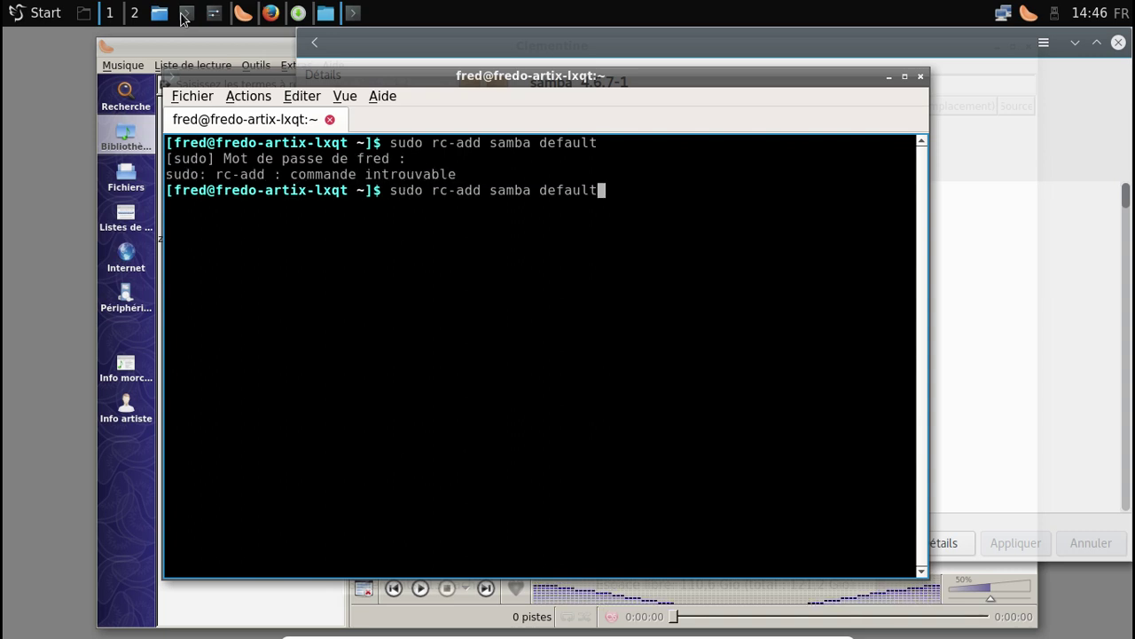
{"action": "key", "text": "Left"}
{"action": "key", "text": "Left"}
{"action": "key", "text": "Left"}
{"action": "key", "text": "Left"}
{"action": "key", "text": "Left"}
{"action": "key", "text": "Left"}
{"action": "key", "text": "Left"}
{"action": "key", "text": "Left"}
{"action": "key", "text": "Left"}
{"action": "key", "text": "Left"}
{"action": "key", "text": "Left"}
{"action": "key", "text": "Left"}
{"action": "key", "text": "Left"}
{"action": "key", "text": "Left"}
{"action": "key", "text": "Left"}
{"action": "key", "text": "Left"}
{"action": "key", "text": "BackSpace"}
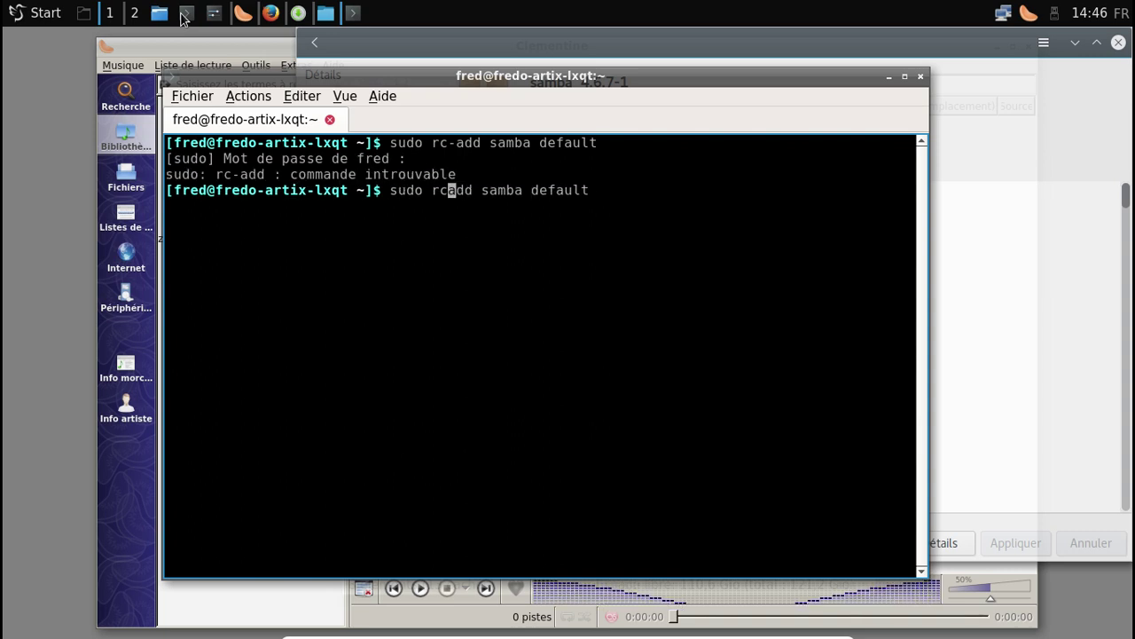
{"action": "key", "text": "Return"}
Rework the recalled command and try to add the service with "sudo rc-update add samba default"
{"action": "key", "text": "Up"}
{"action": "key", "text": "Left"}
{"action": "key", "text": "Left"}
{"action": "key", "text": "Left"}
{"action": "key", "text": "Left"}
{"action": "key", "text": "Left"}
{"action": "key", "text": "Left"}
{"action": "key", "text": "Left"}
{"action": "key", "text": "Left"}
{"action": "key", "text": "Left"}
{"action": "key", "text": "Left"}
{"action": "key", "text": "Left"}
{"action": "key", "text": "Left"}
{"action": "key", "text": "Left"}
{"action": "key", "text": "Left"}
{"action": "key", "text": "BackSpace"}
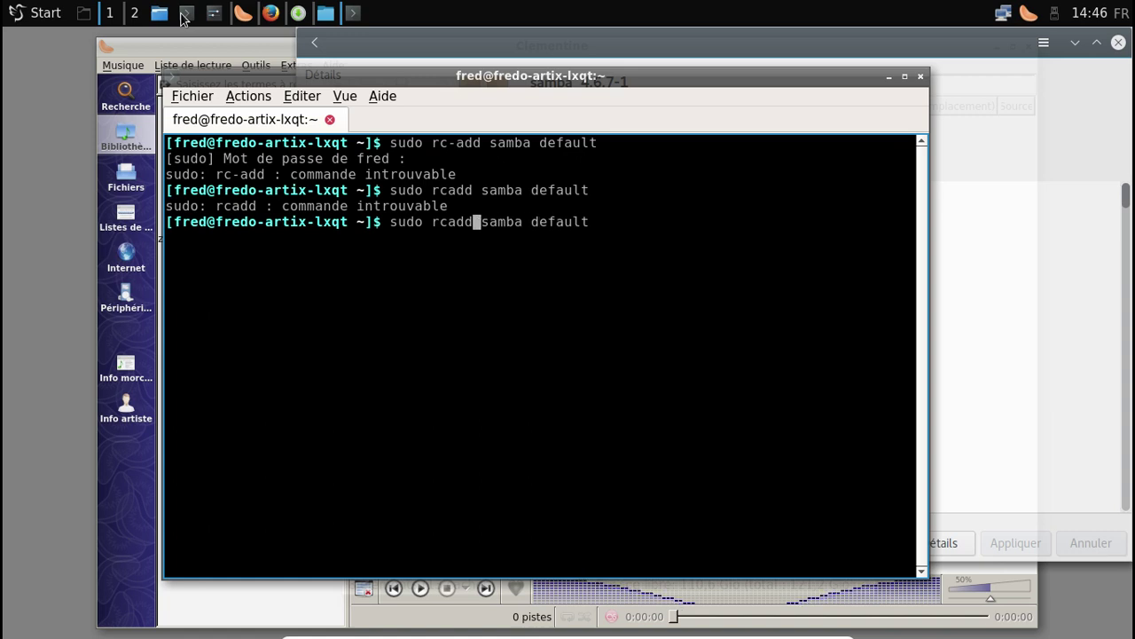
{"action": "key", "text": "BackSpace"}
{"action": "key", "text": "BackSpace"}
{"action": "type", "text": "-update"}
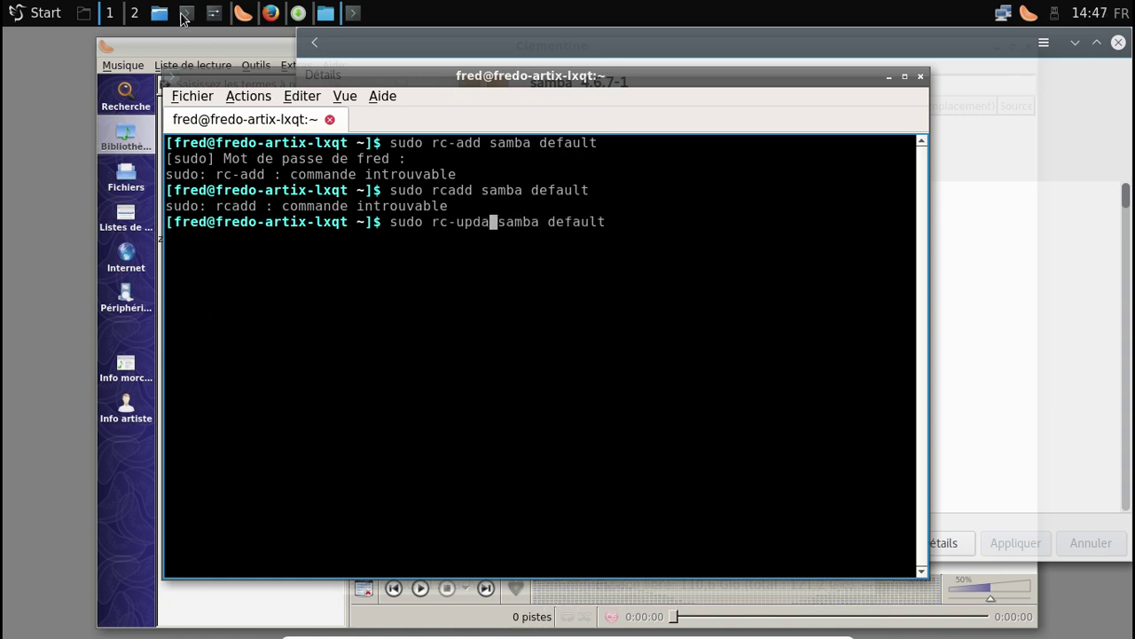
{"action": "type", "text": " add"}
{"action": "key", "text": "Return"}
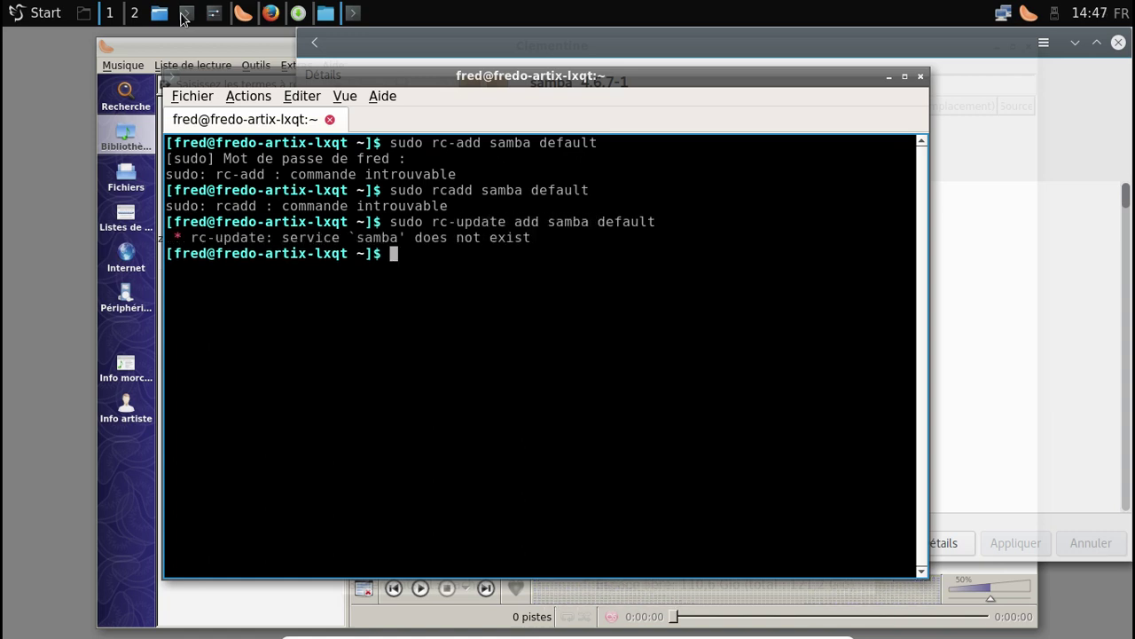
Change the service name to smb and try to run "sudo rc-update add smb default"
{"action": "key", "text": "Up"}
{"action": "key", "text": "Left"}
{"action": "key", "text": "Left"}
{"action": "key", "text": "Left"}
{"action": "key", "text": "Left"}
{"action": "key", "text": "Left"}
{"action": "key", "text": "Left"}
{"action": "key", "text": "Left"}
{"action": "key", "text": "Left"}
{"action": "key", "text": "Left"}
{"action": "key", "text": "Left"}
{"action": "key", "text": "Left"}
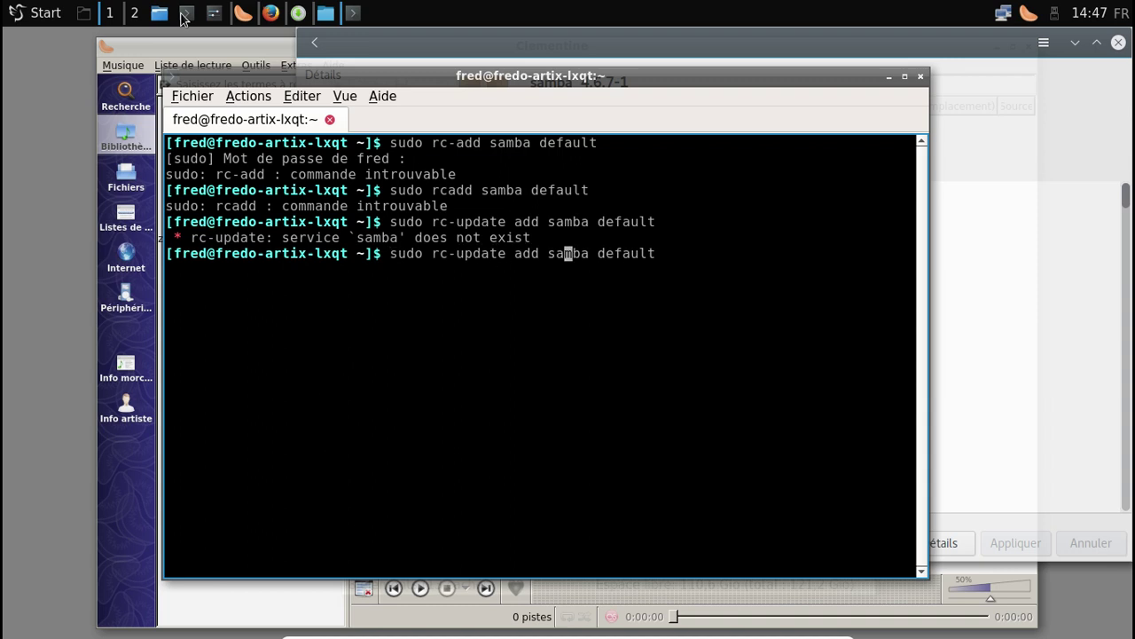
{"action": "key", "text": "BackSpace"}
{"action": "key", "text": "Right"}
{"action": "key", "text": "Delete"}
{"action": "key", "text": "Return"}
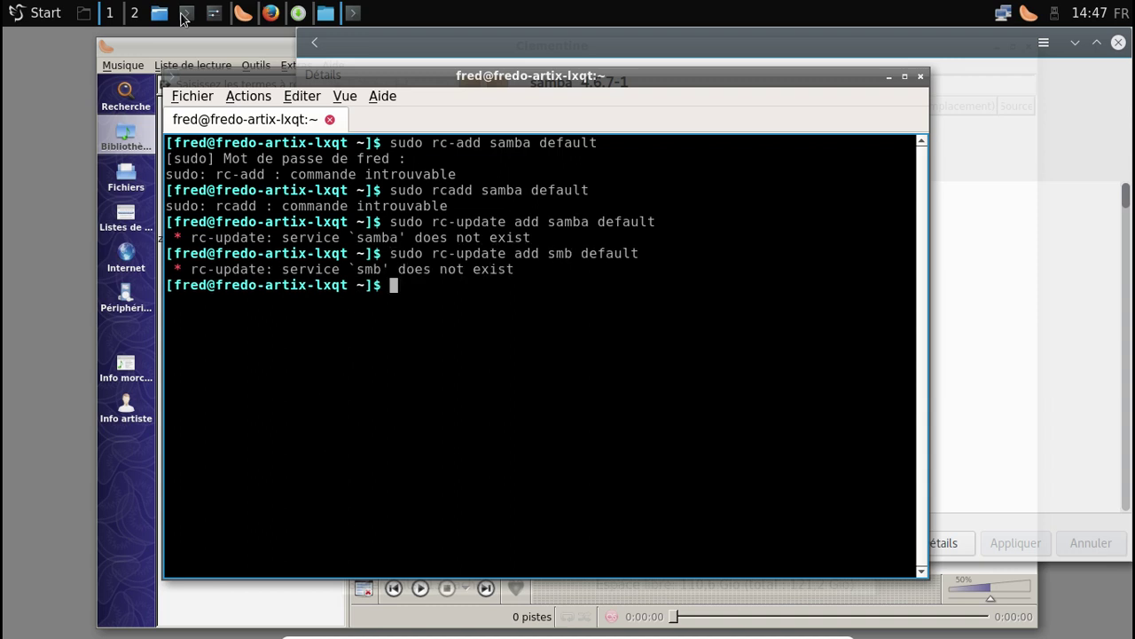
Switch back to Pamac and look through the samba package's files under /usr/bin for the service name
{"action": "left_click", "coordinate": [583, 52]}
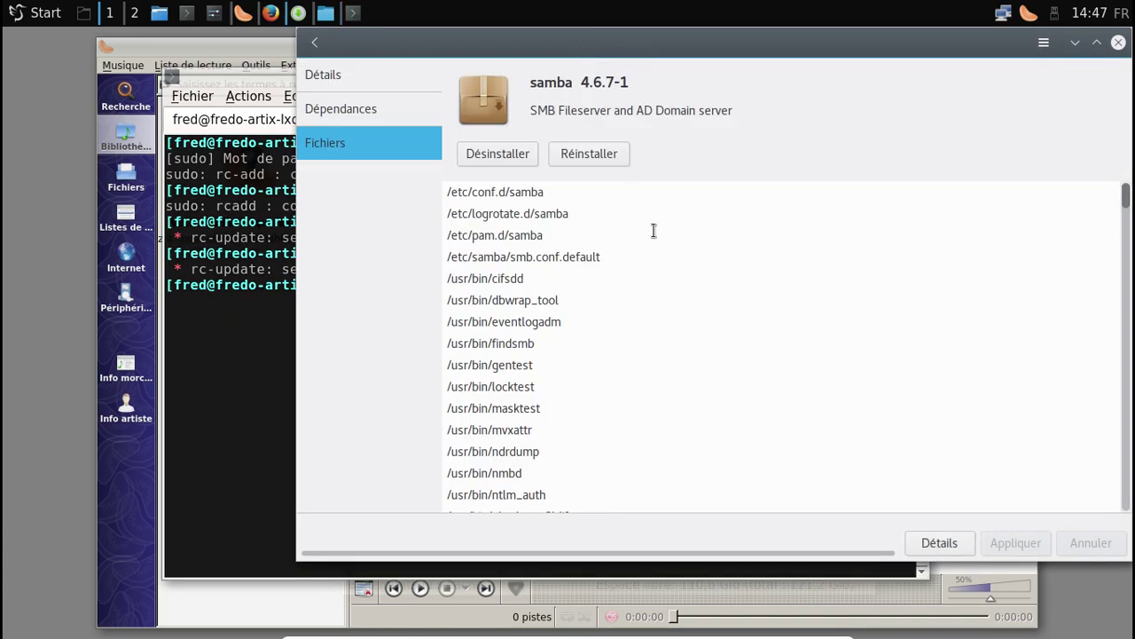
{"action": "scroll", "coordinate": [654, 230], "scroll_direction": "down", "scroll_amount": 10}
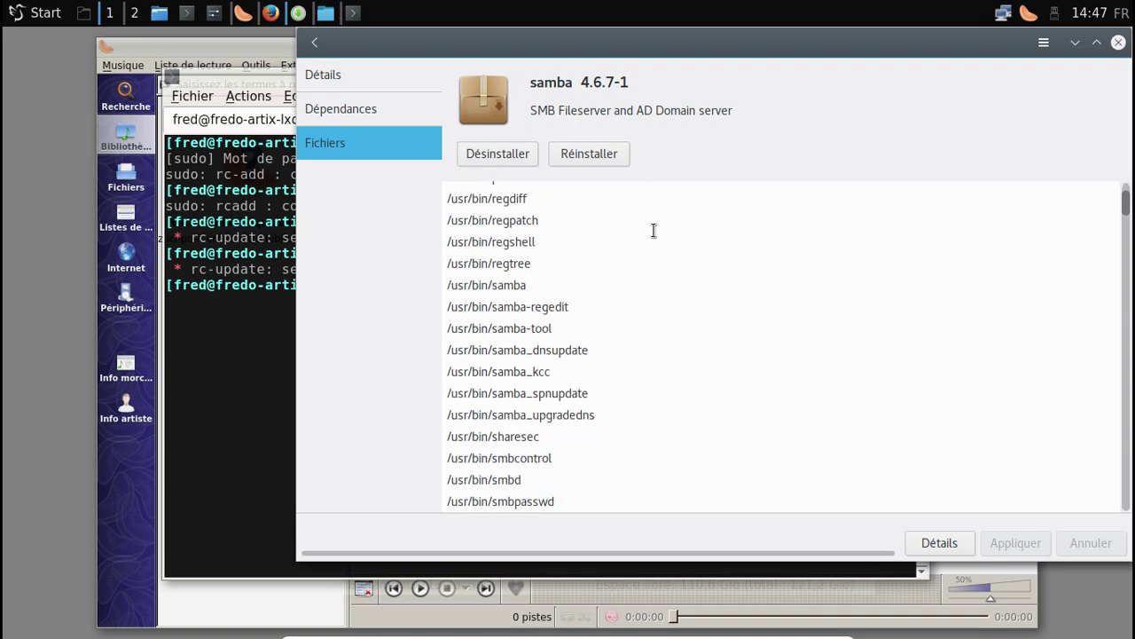
{"action": "scroll", "coordinate": [654, 231], "scroll_direction": "down", "scroll_amount": 3}
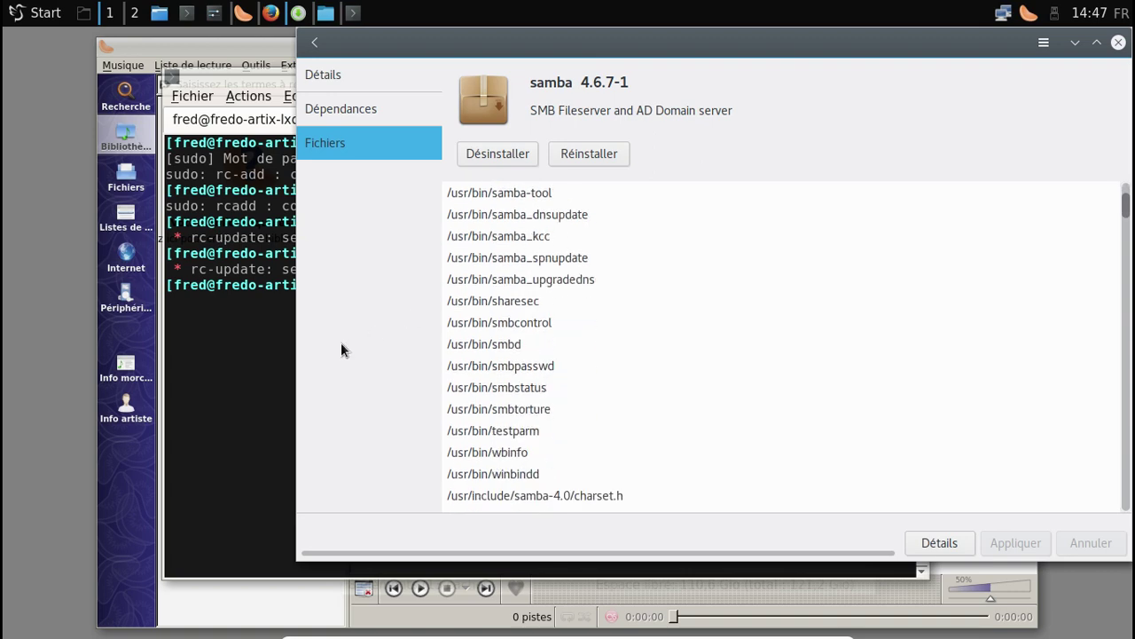
Return to the terminal, change the service name in the last command and try to run "sudo rc-update add smbd default"
{"action": "left_click", "coordinate": [279, 374]}
{"action": "key", "text": "Up"}
{"action": "key", "text": "Left"}
{"action": "key", "text": "Left"}
{"action": "key", "text": "Left"}
{"action": "key", "text": "Left"}
{"action": "key", "text": "Left"}
{"action": "key", "text": "Left"}
{"action": "key", "text": "Left"}
{"action": "key", "text": "Left"}
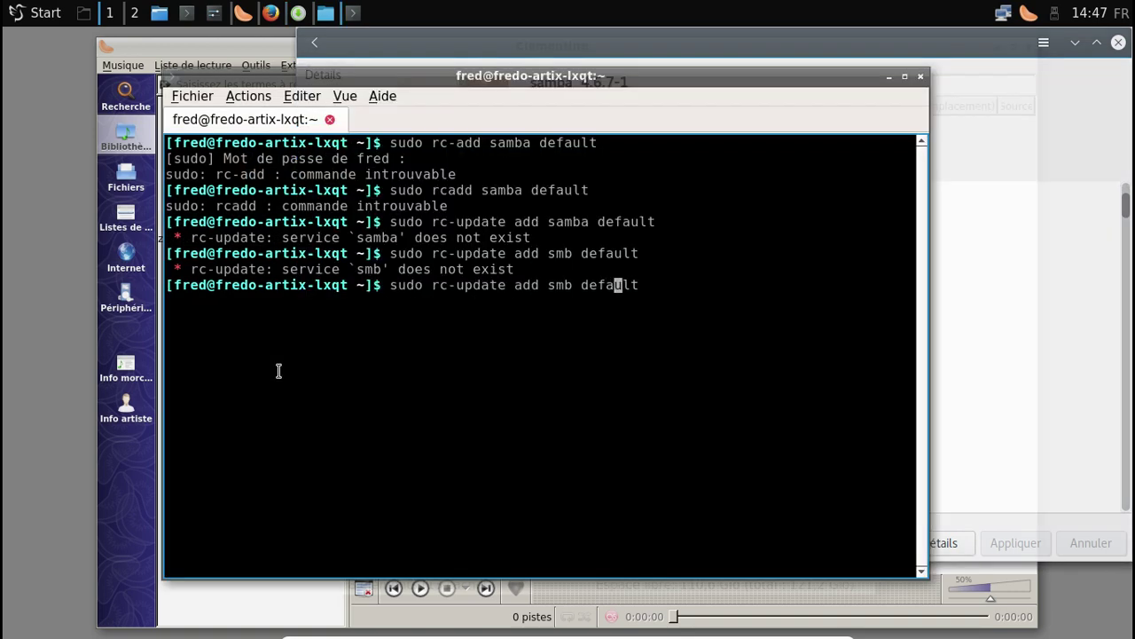
{"action": "type", "text": "d"}
{"action": "key", "text": "Return"}
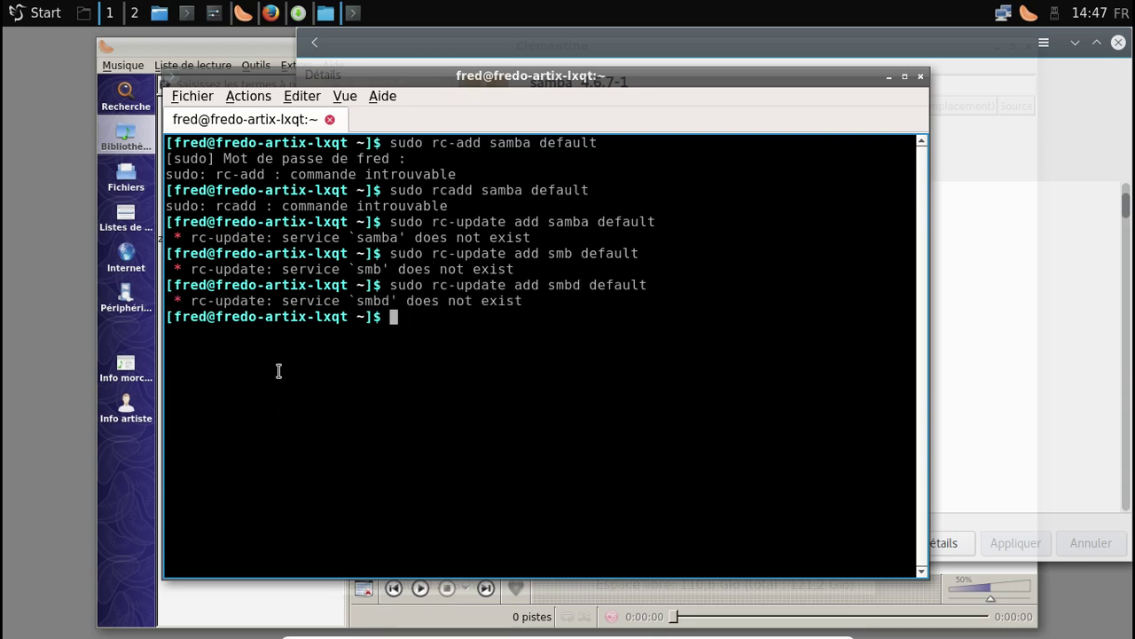
Go back to Pamac and look further through the samba package's file list, including the entries under /etc, for the service name
{"action": "left_click", "coordinate": [988, 260]}
{"action": "scroll", "coordinate": [988, 260], "scroll_direction": "down", "scroll_amount": 1}
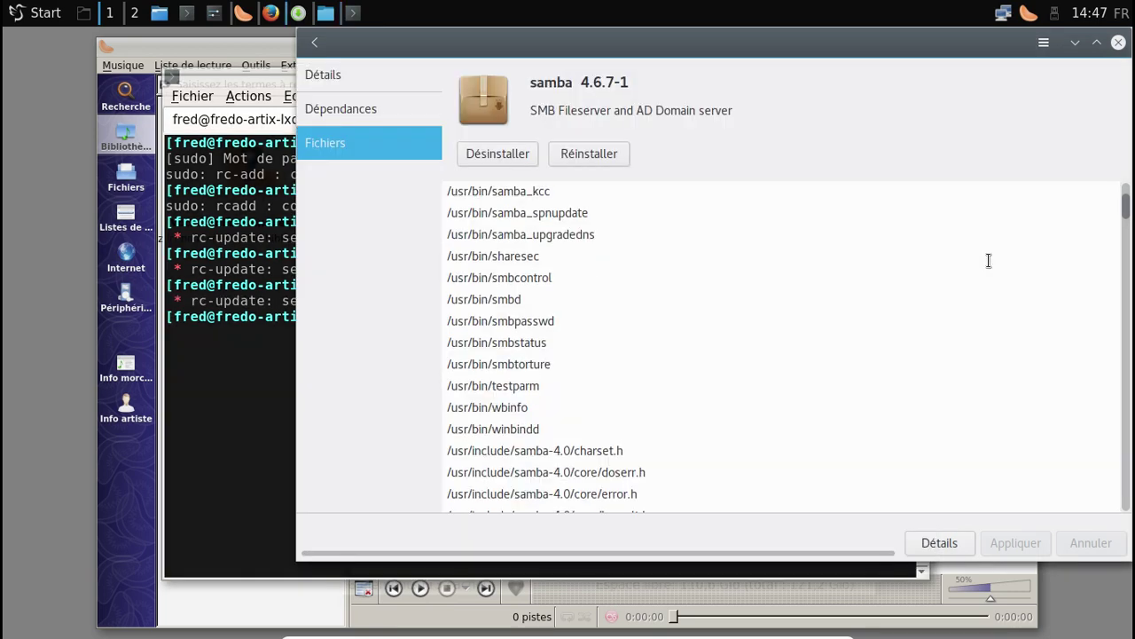
{"action": "scroll", "coordinate": [988, 260], "scroll_direction": "down", "scroll_amount": 12}
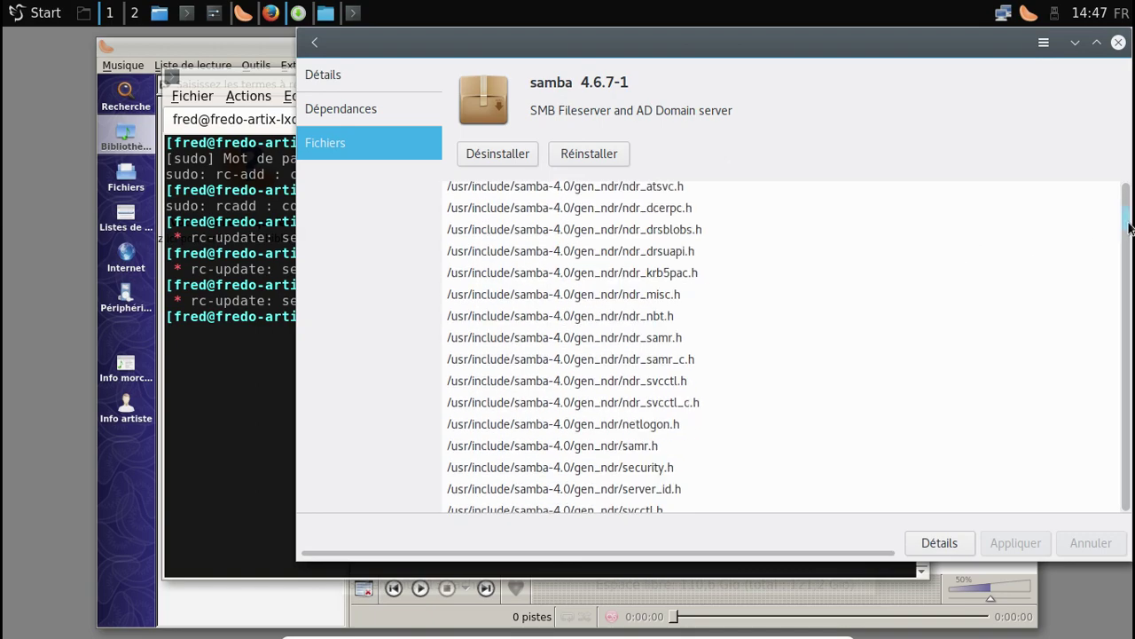
{"action": "left_click_drag", "start_coordinate": [1125, 222], "coordinate": [1097, 186]}
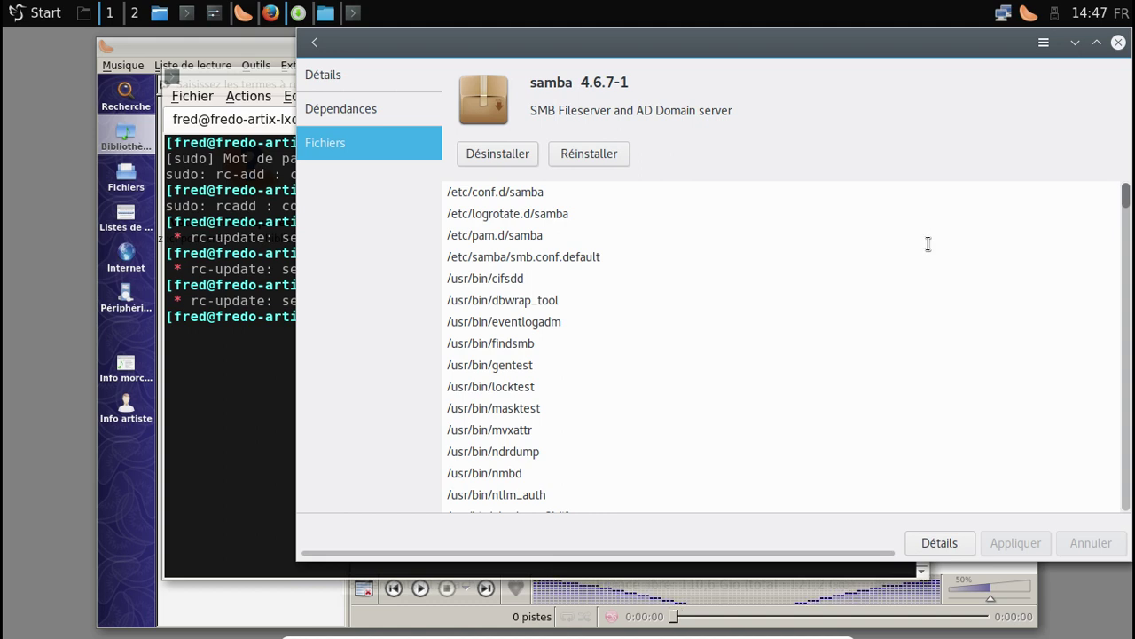
Switch to Firefox and enter "gentoo samba" as a web search in a new tab
{"action": "left_click", "coordinate": [99, 502]}
{"action": "key", "text": "alt+Tab"}
{"action": "key", "text": "alt+Tab"}
{"action": "key", "text": "alt+Tab"}
{"action": "key", "text": "alt+Tab"}
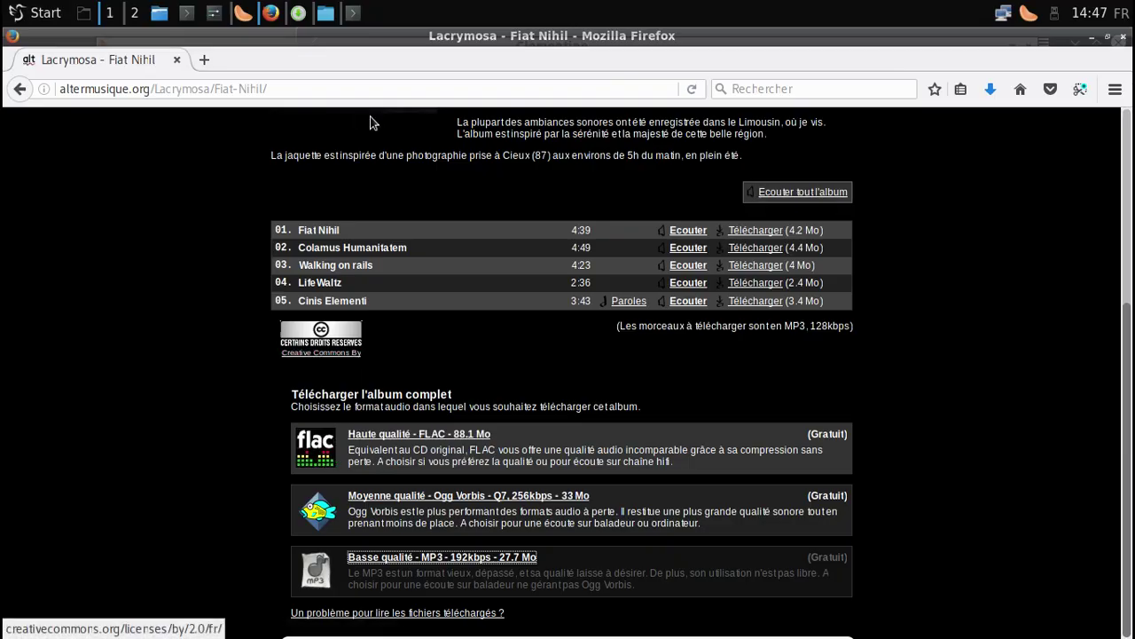
{"action": "left_click", "coordinate": [213, 58]}
{"action": "type", "text": "g"}
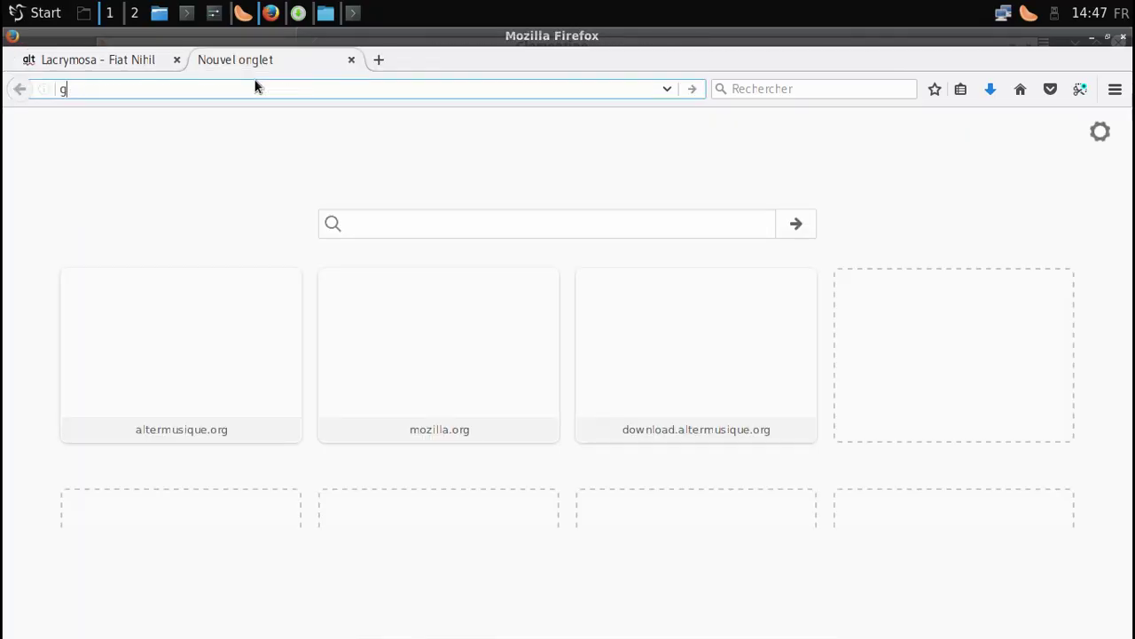
{"action": "type", "text": "entoo samba"}
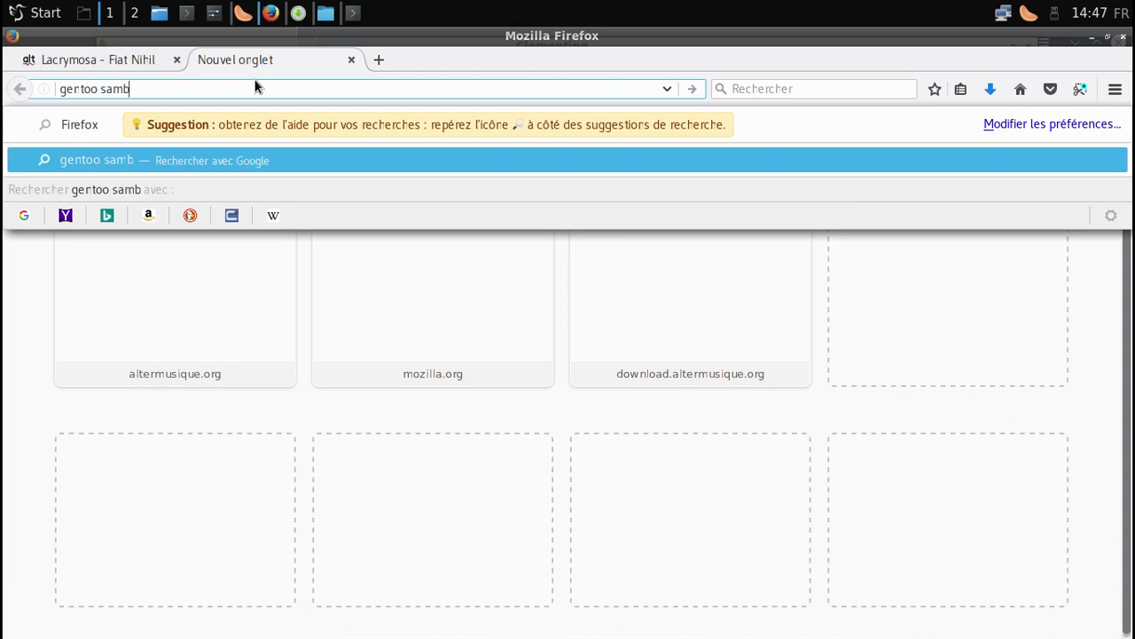